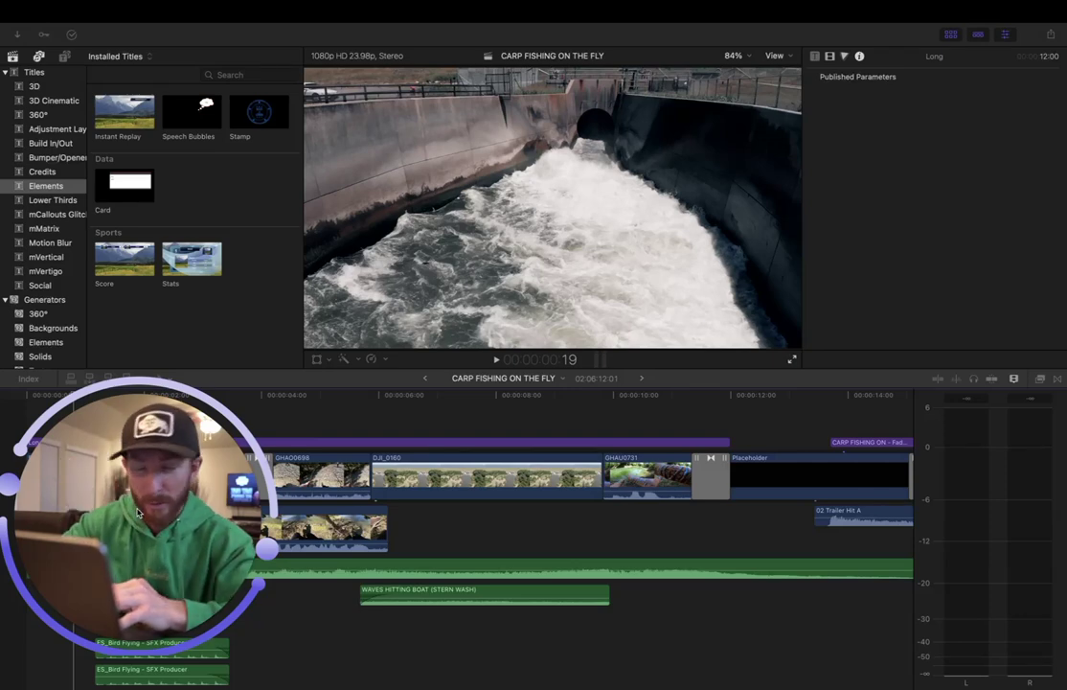
- Focus the timeline at the start to show the GHAB0553 legs-over-riverbank clip
{"action": "left_click_drag", "start_coordinate": [137, 514], "coordinate": [949, 172]}
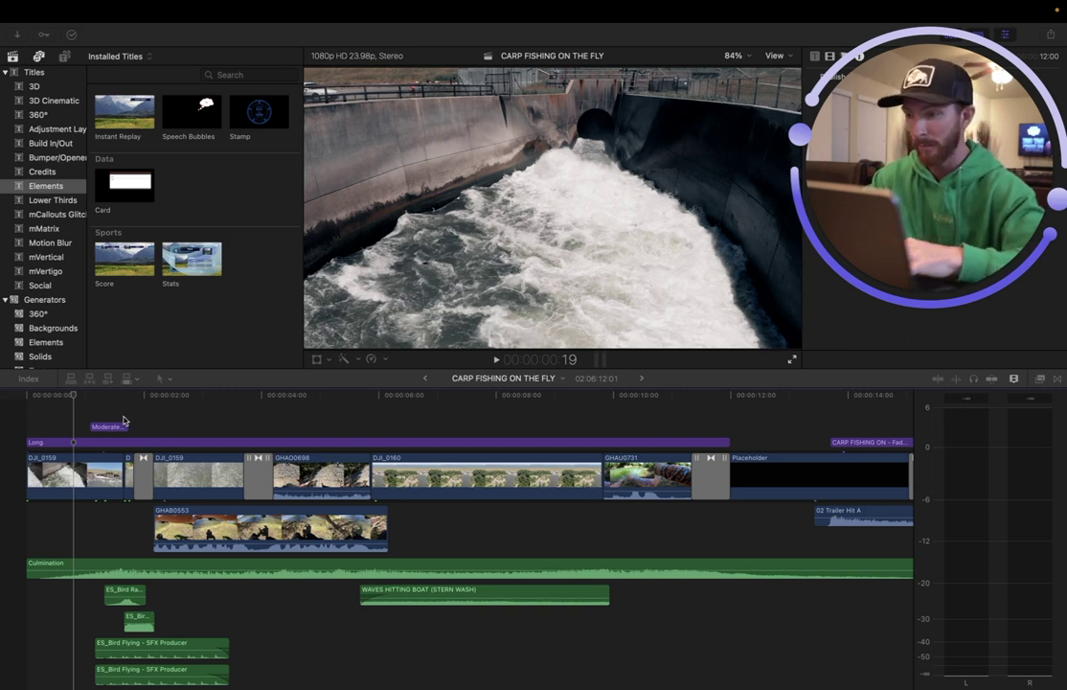
{"action": "left_click", "coordinate": [28, 423]}
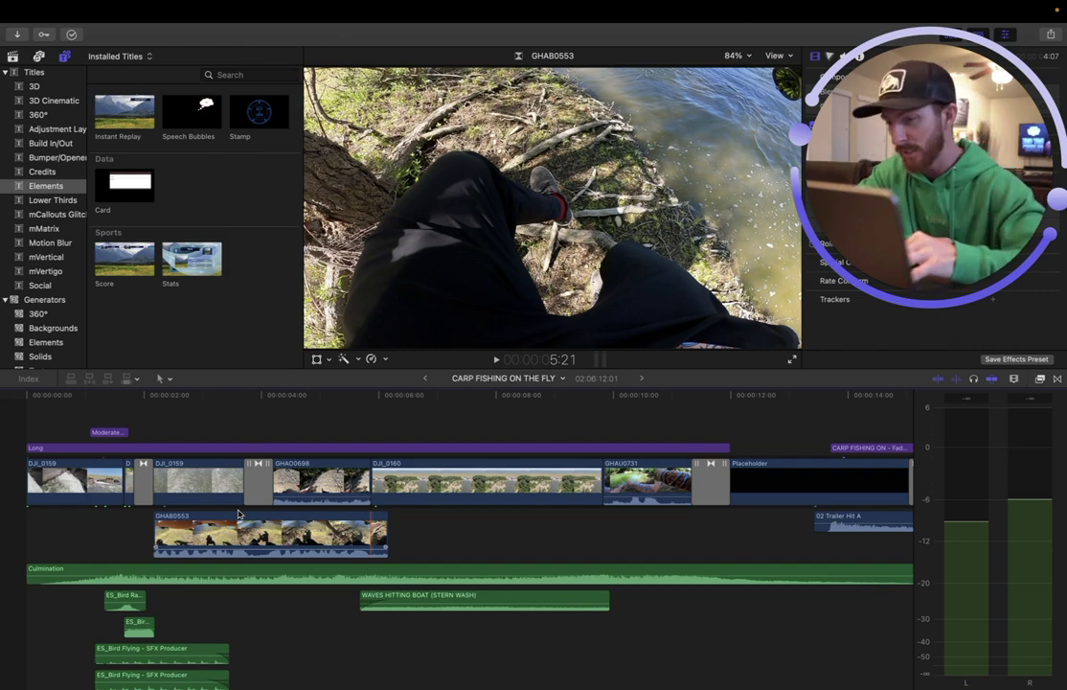
- Select the Culmination music track at the start of the edit and solo it
{"action": "left_click", "coordinate": [61, 552]}
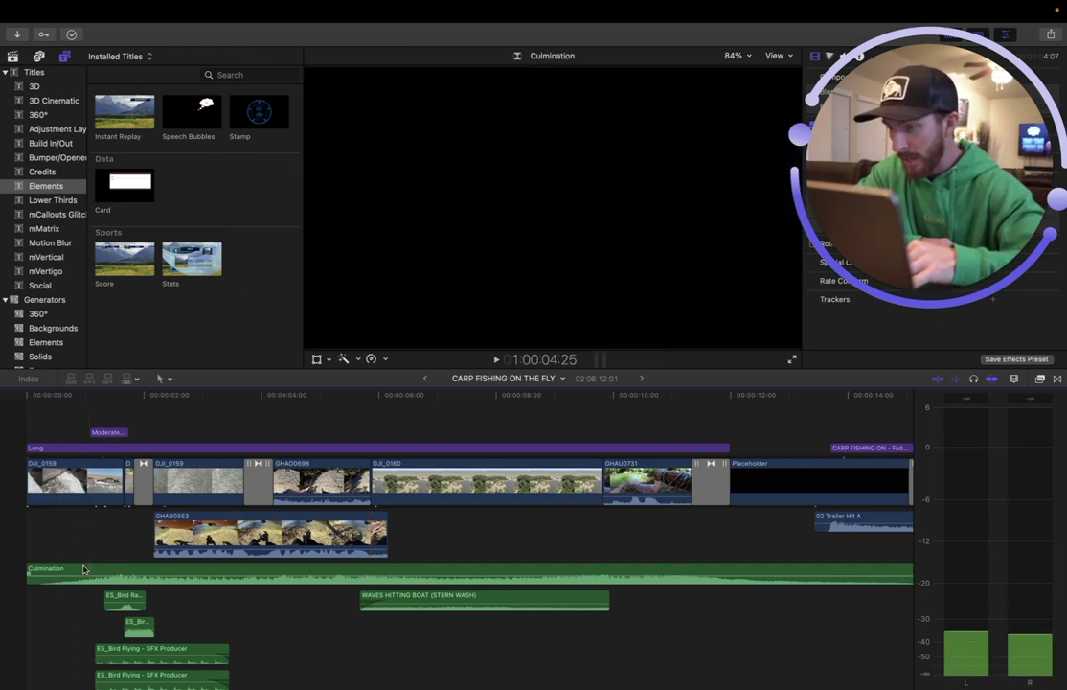
{"action": "left_click", "coordinate": [79, 569]}
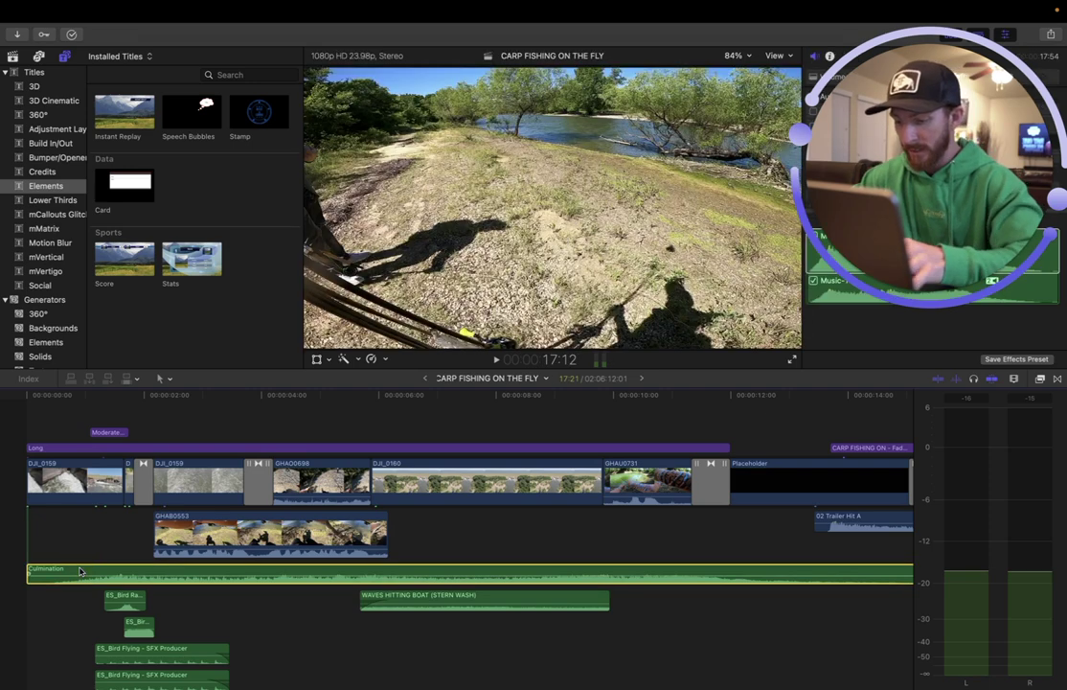
{"action": "key", "text": "alt+s"}
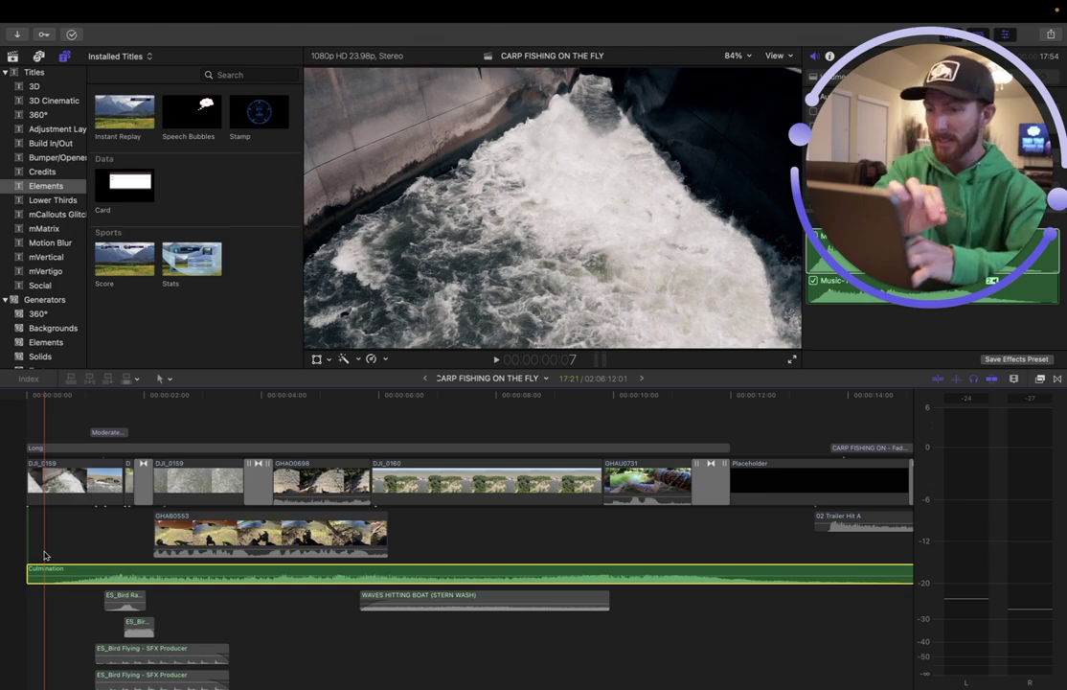
- Play the opening seconds of the intro with only the music audible, pausing and resuming
{"action": "key", "text": "space"}
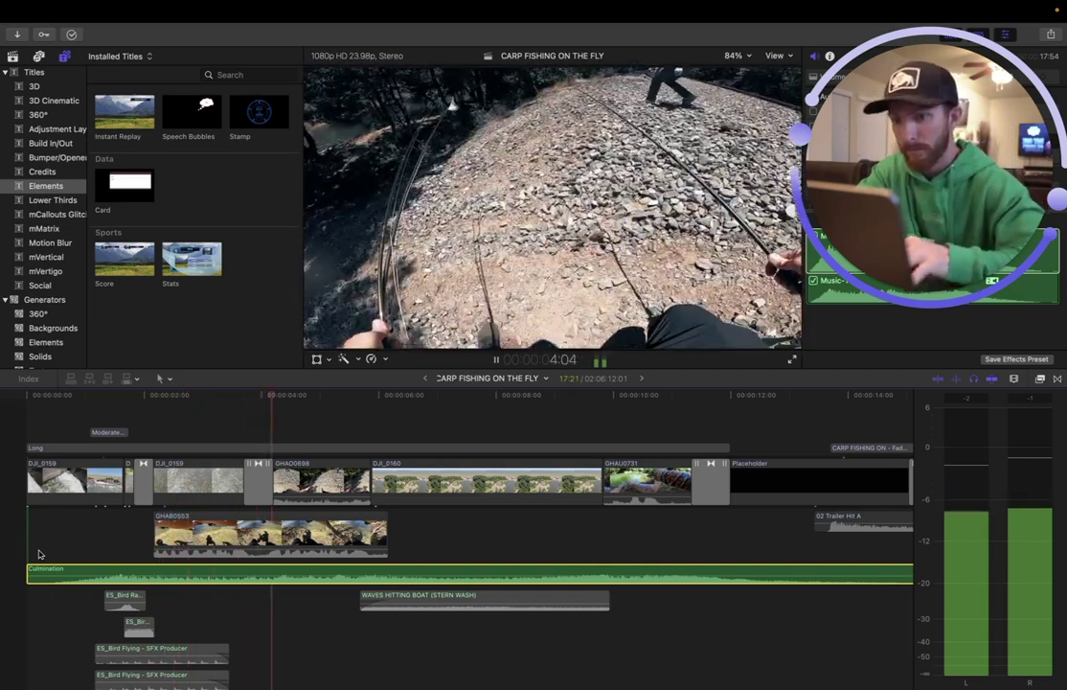
{"action": "key", "text": "space"}
{"action": "key", "text": "space"}
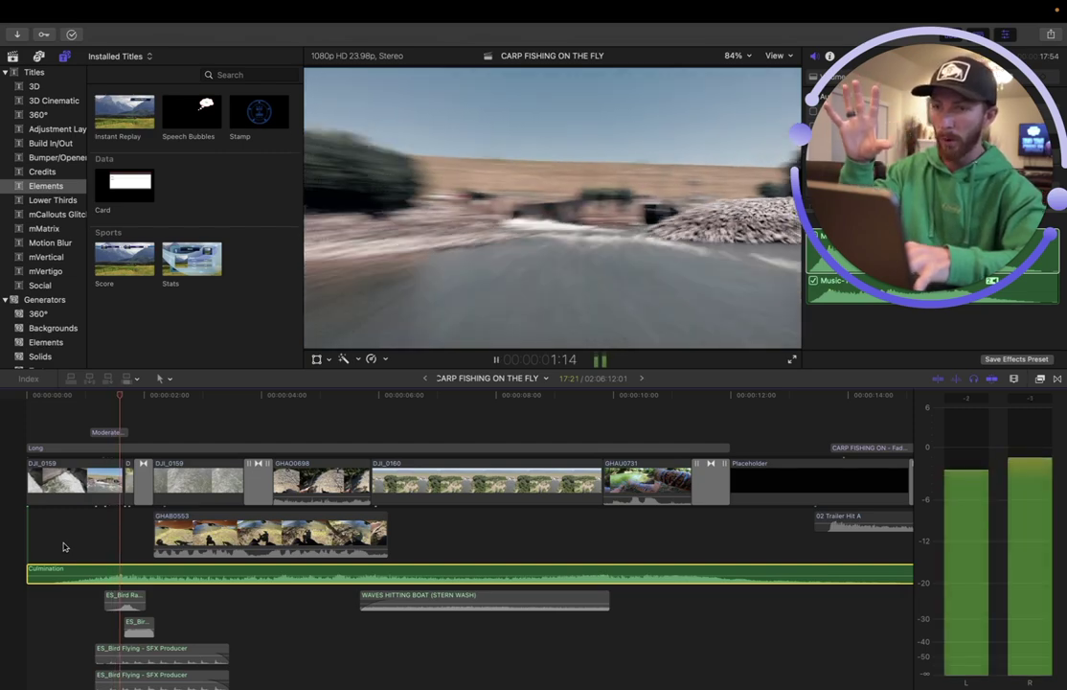
{"action": "key", "text": "space"}
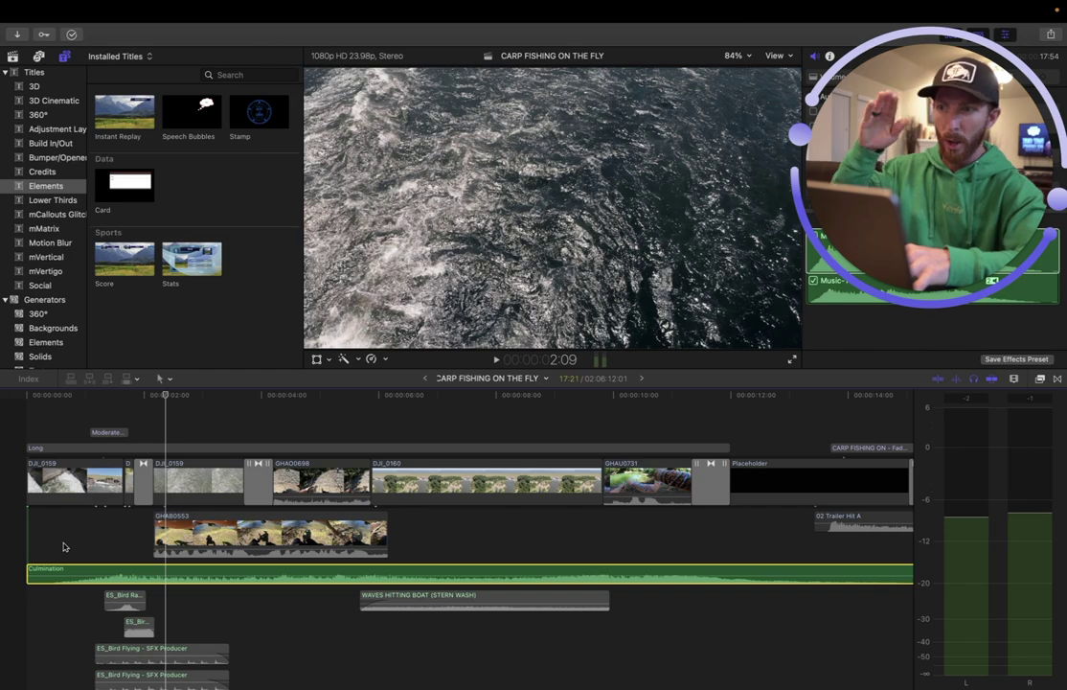
{"action": "key", "text": "space"}
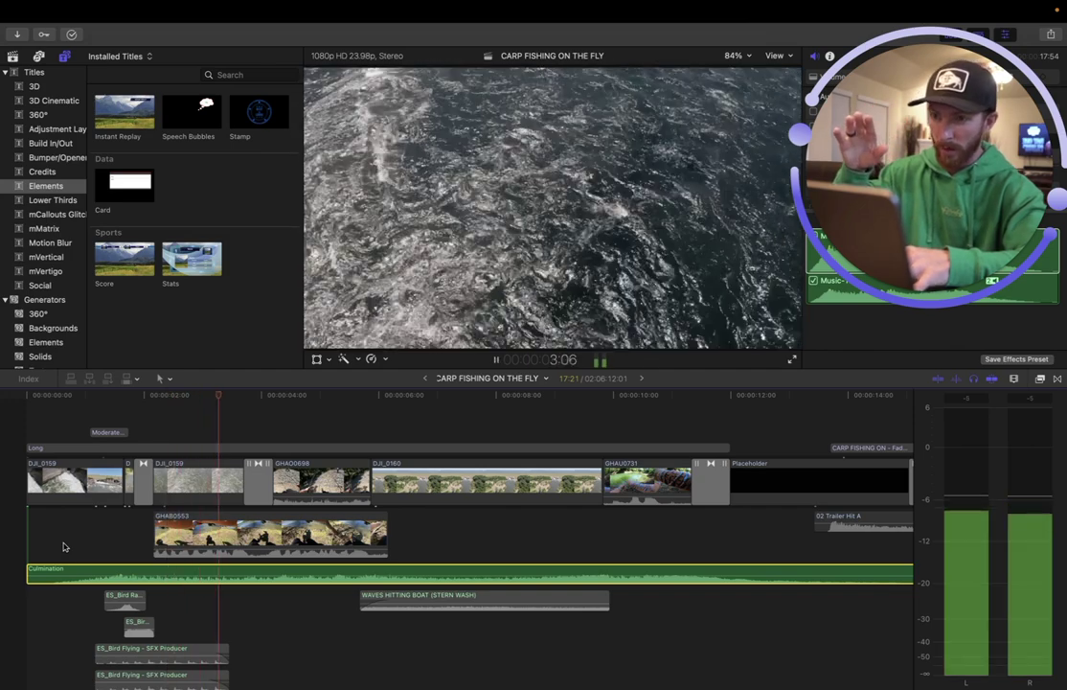
{"action": "key", "text": "space"}
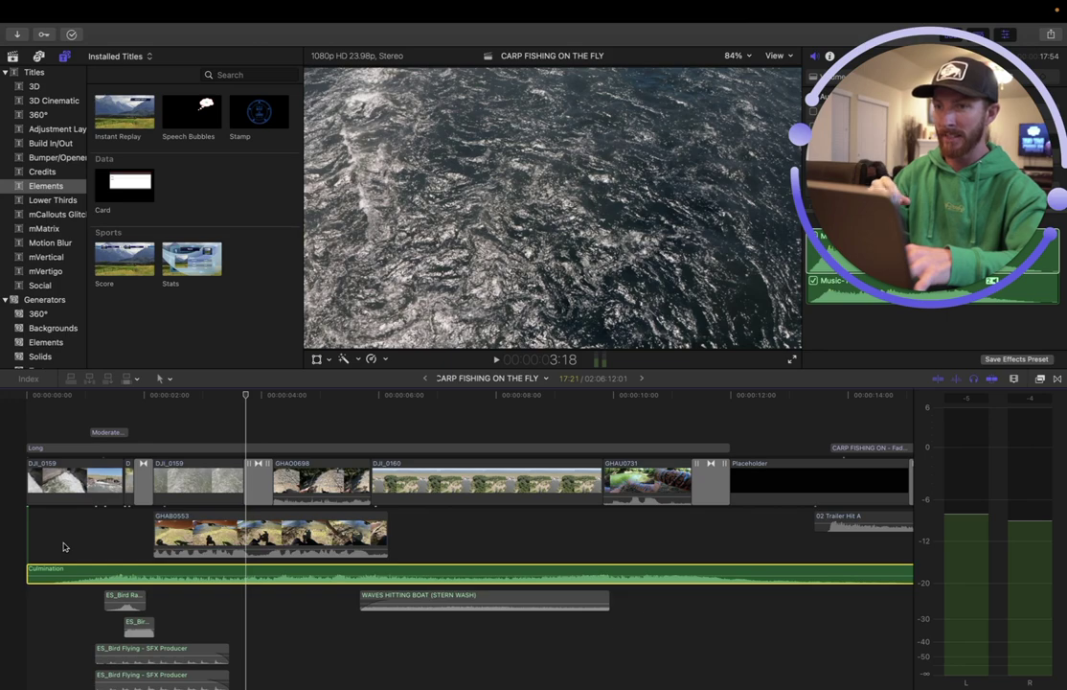
{"action": "key", "text": "space"}
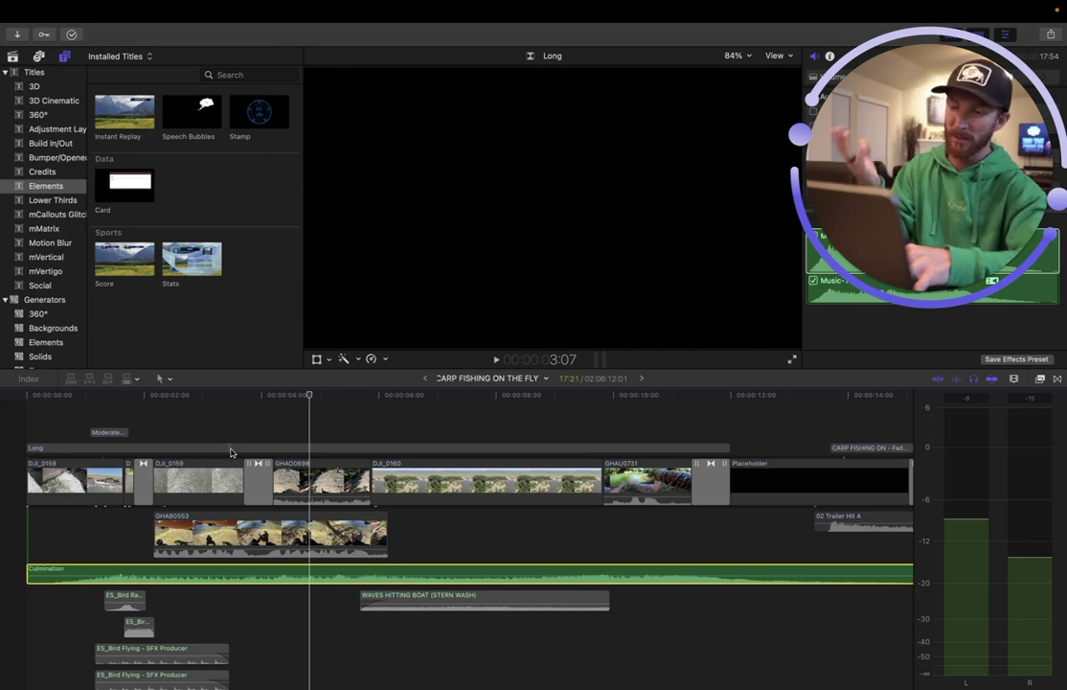
{"action": "key", "text": "space"}
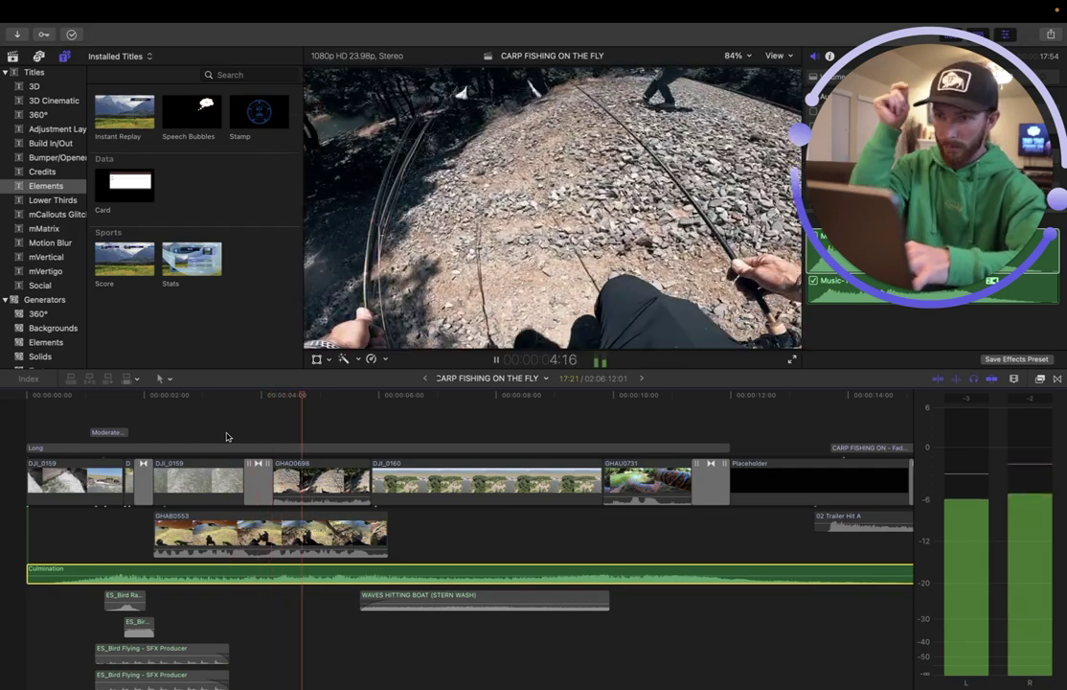
{"action": "key", "text": "space"}
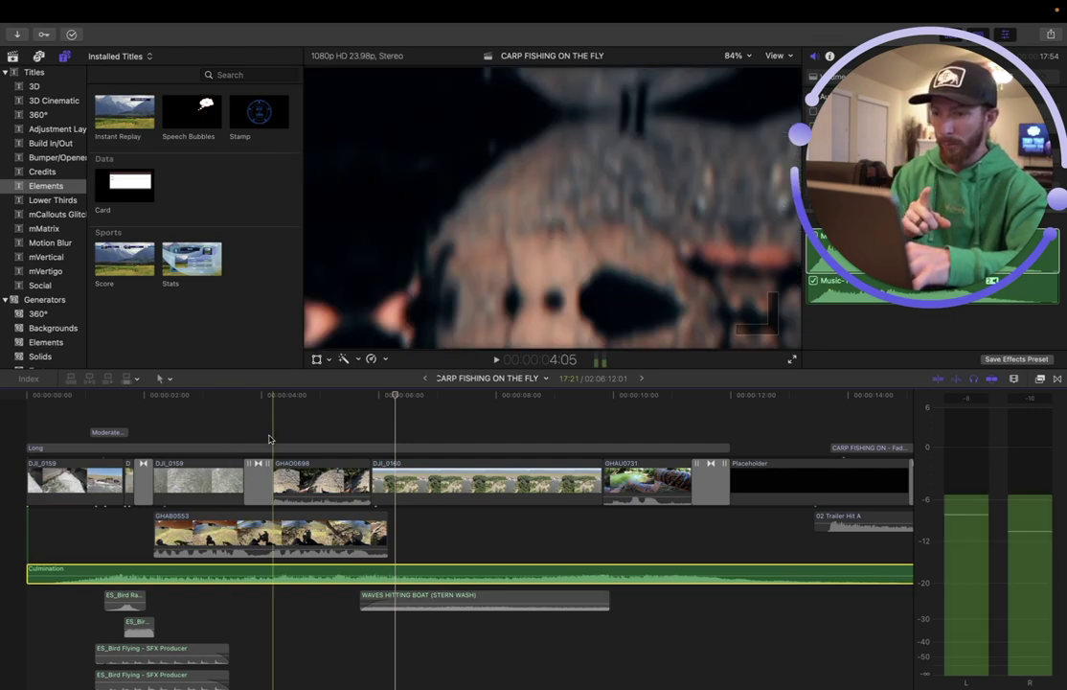
- Continue playback from about five seconds through the aerial river and fishing shots to the closing title
{"action": "key", "text": "space"}
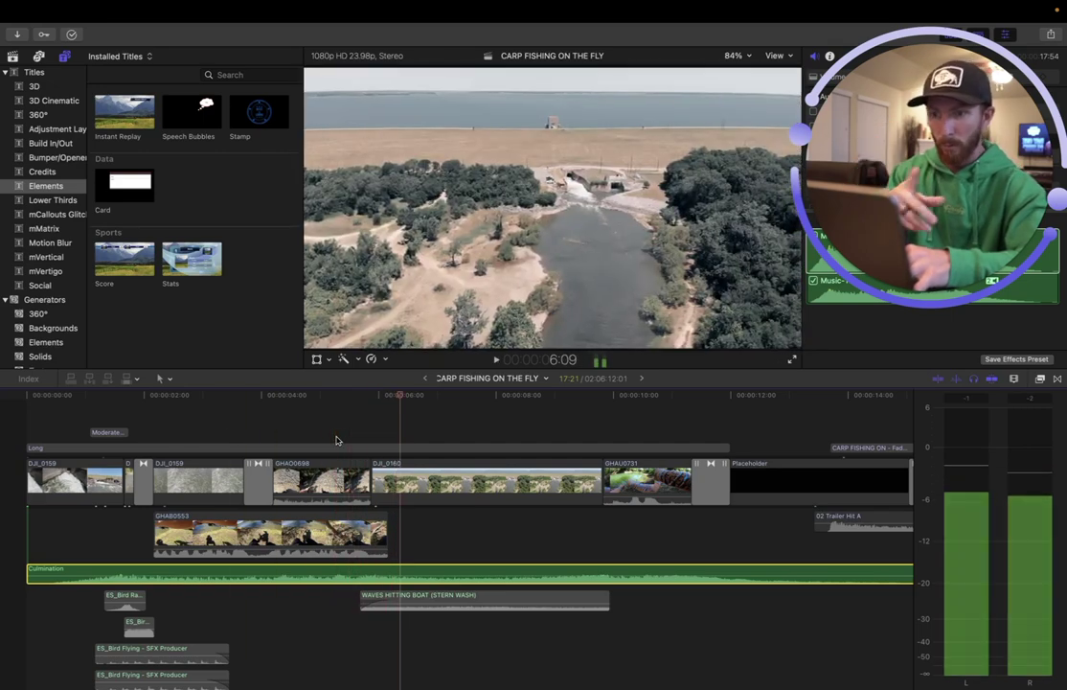
{"action": "key", "text": "space"}
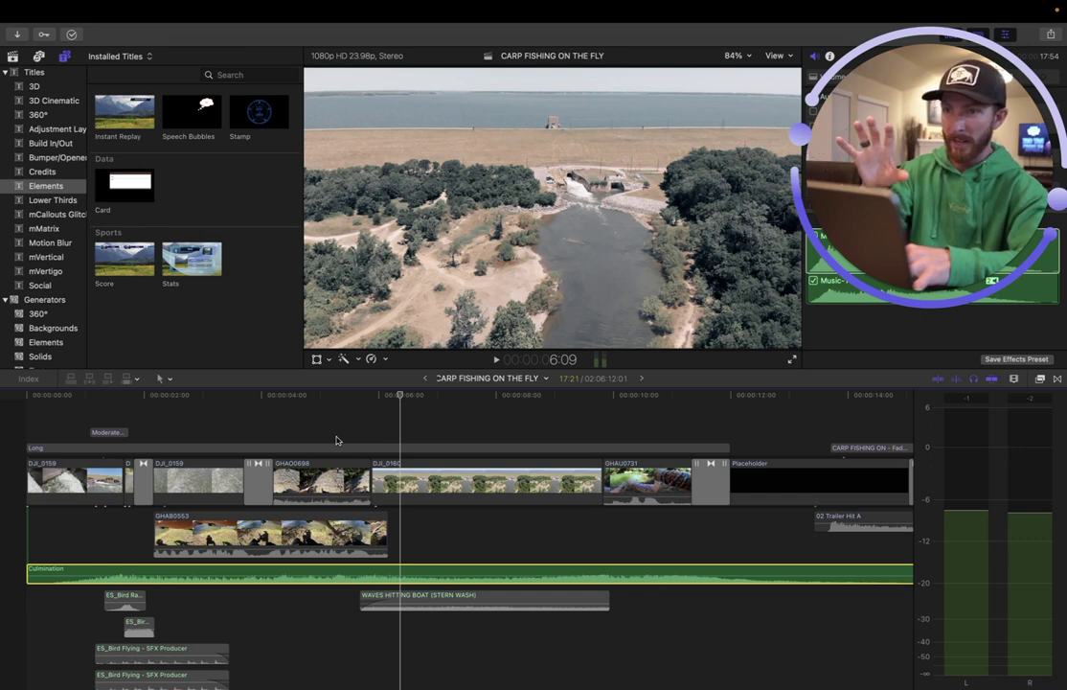
{"action": "key", "text": "space"}
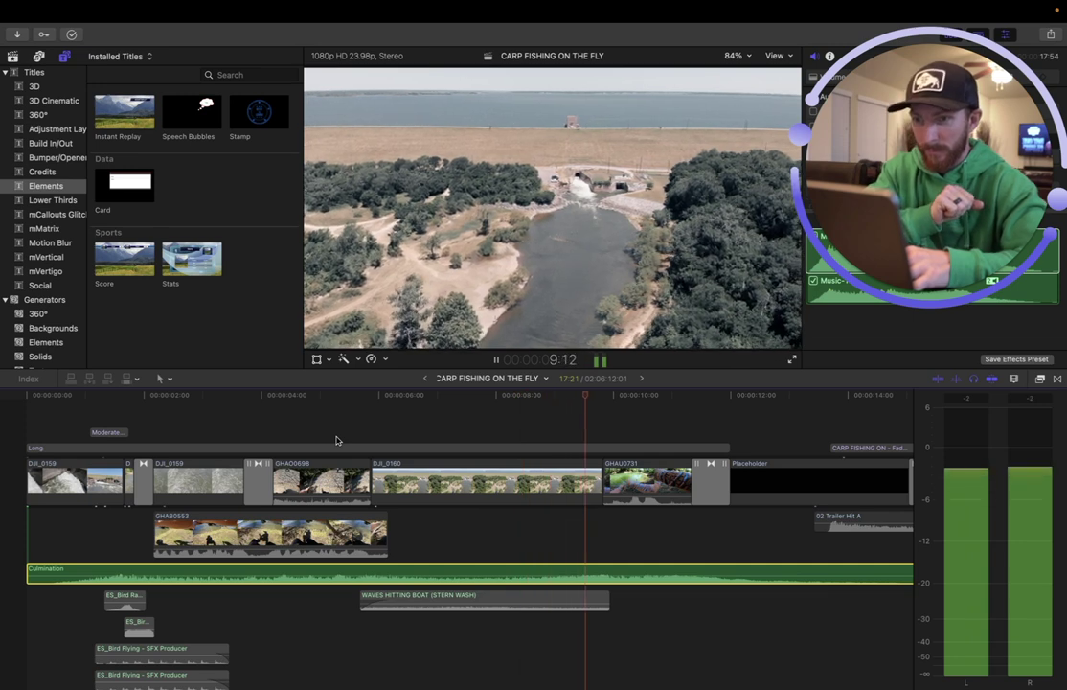
{"action": "key", "text": "space"}
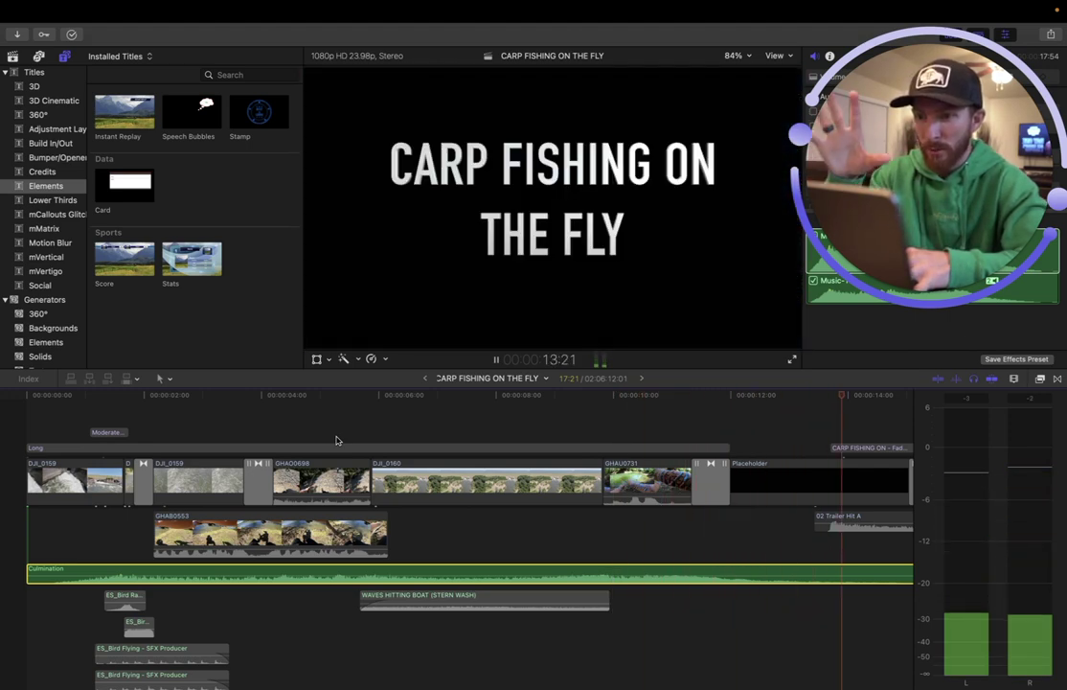
{"action": "key", "text": "space"}
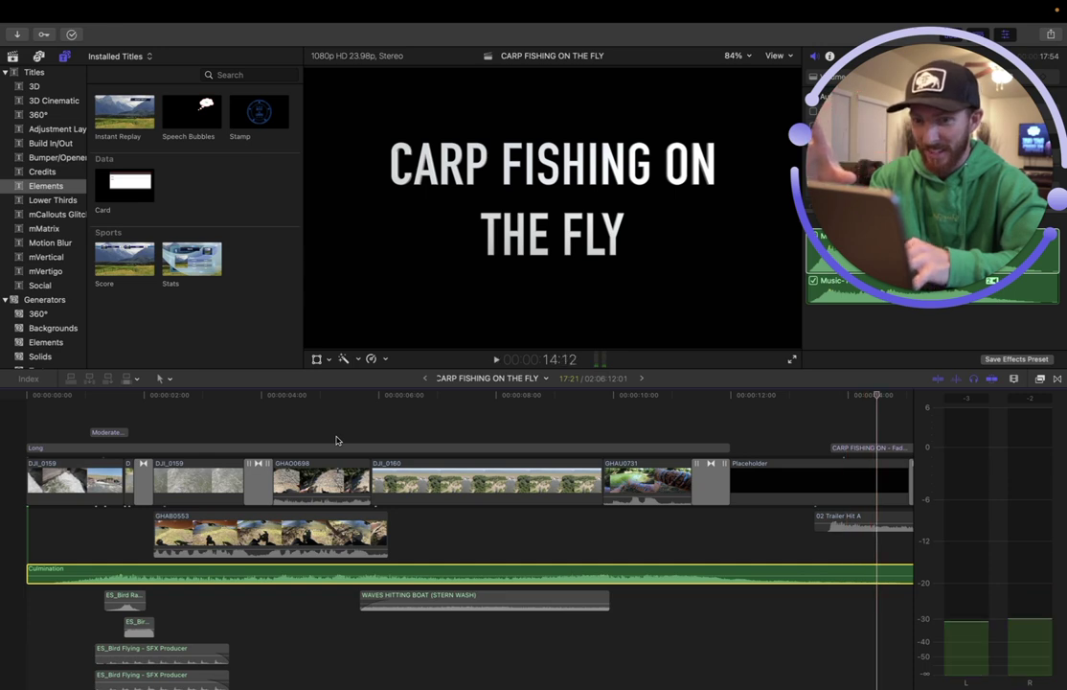
{"action": "scroll", "coordinate": [336, 440], "scroll_direction": "right", "scroll_amount": 10}
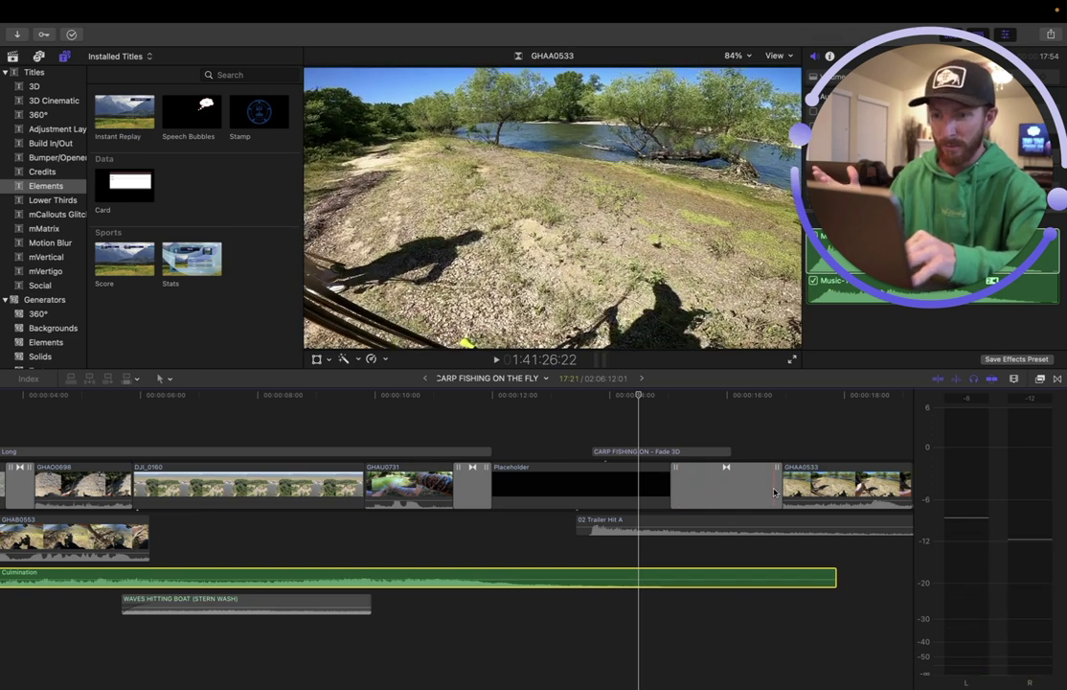
{"action": "scroll", "coordinate": [452, 444], "scroll_direction": "left", "scroll_amount": 5}
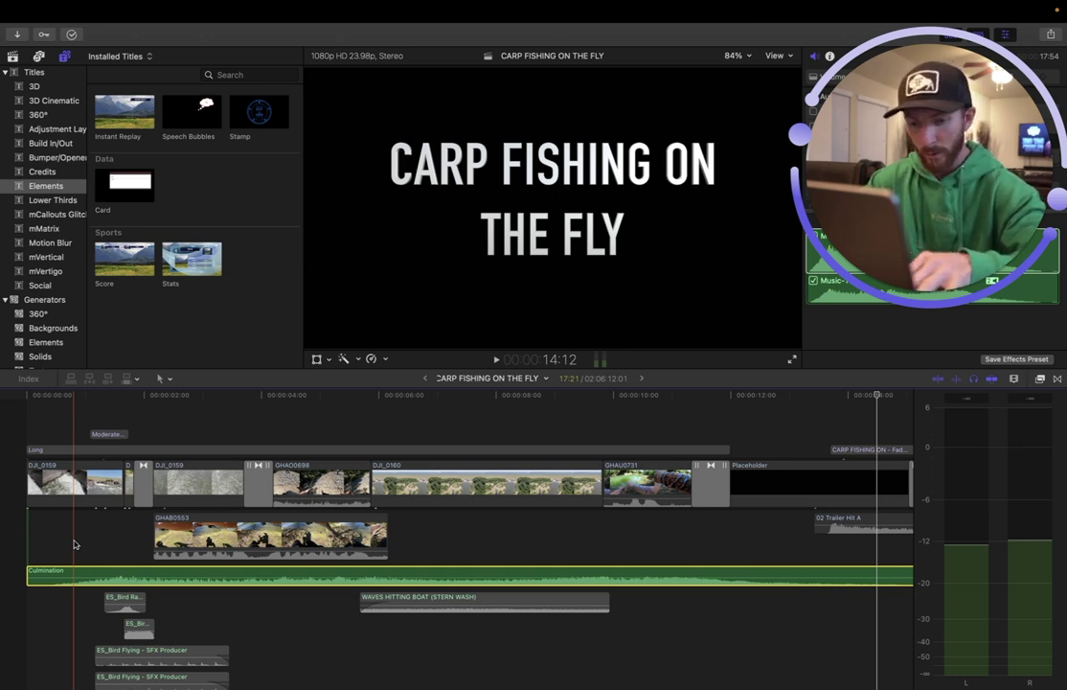
{"action": "key", "text": "XF86AudioMute"}
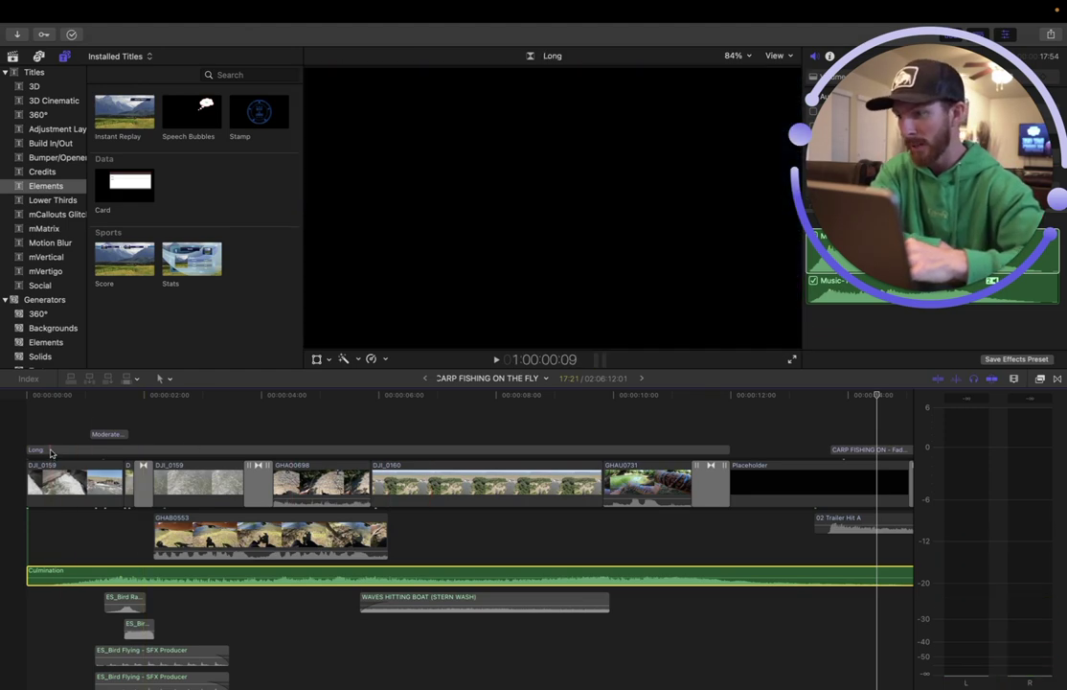
- Select the Long adjustment layer, list the Long, Medium and Short titles, and preview Long alone
{"action": "left_click", "coordinate": [51, 450]}
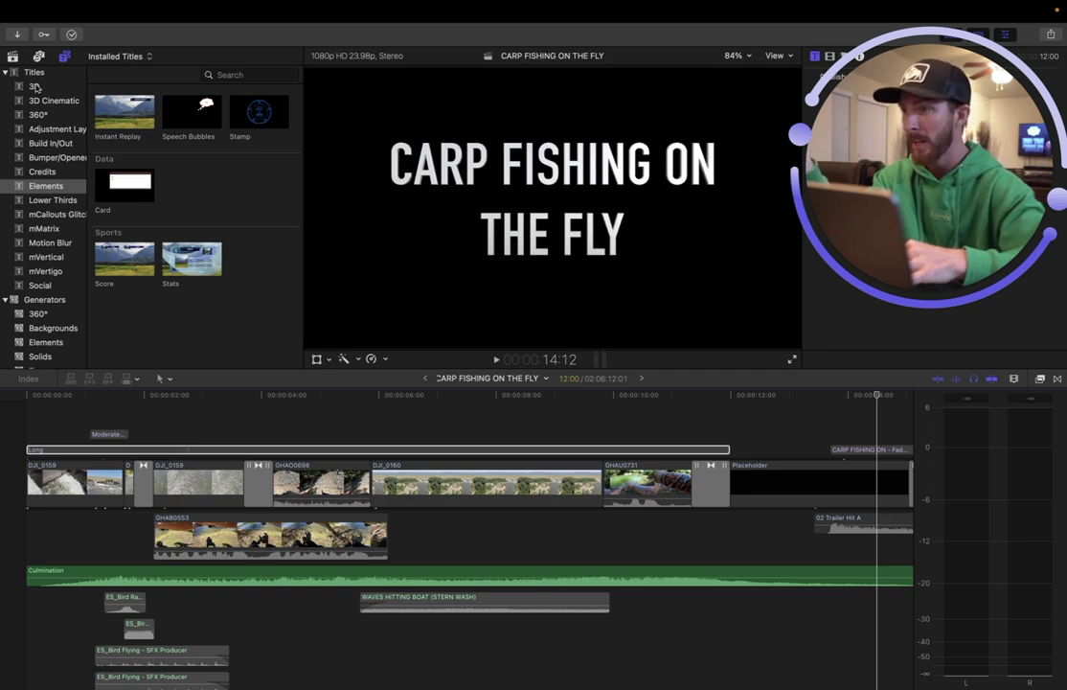
{"action": "left_click", "coordinate": [38, 128]}
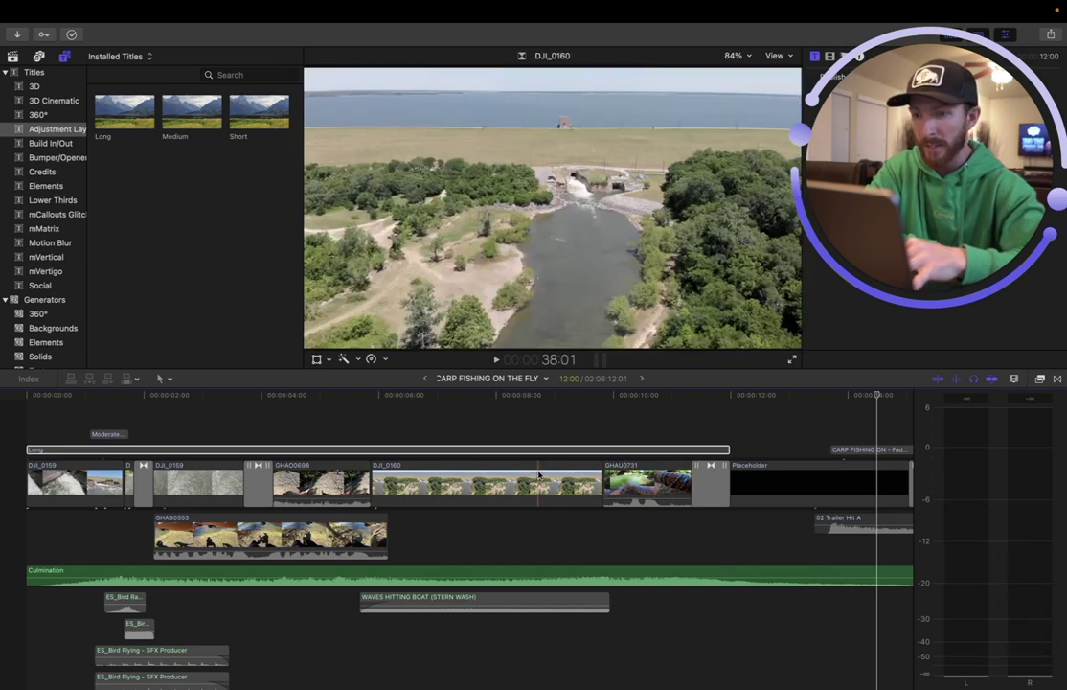
{"action": "key", "text": "alt+super+s"}
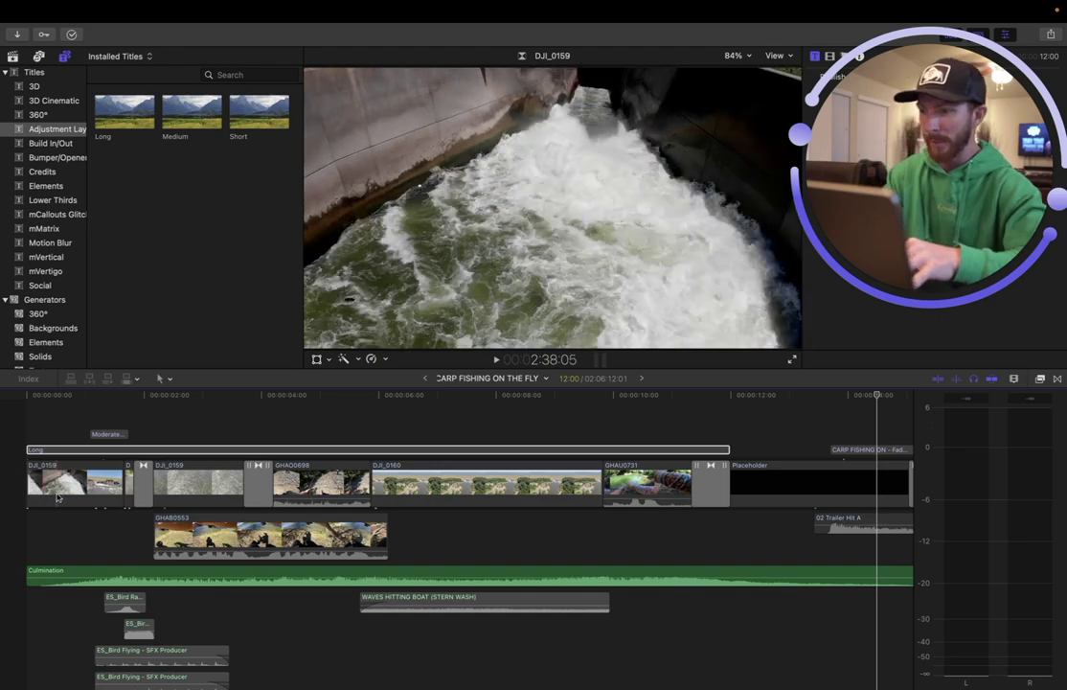
- Speed up the opening DJI_0159 clip to a 00:20 duration and play it back
{"action": "key", "text": "space"}
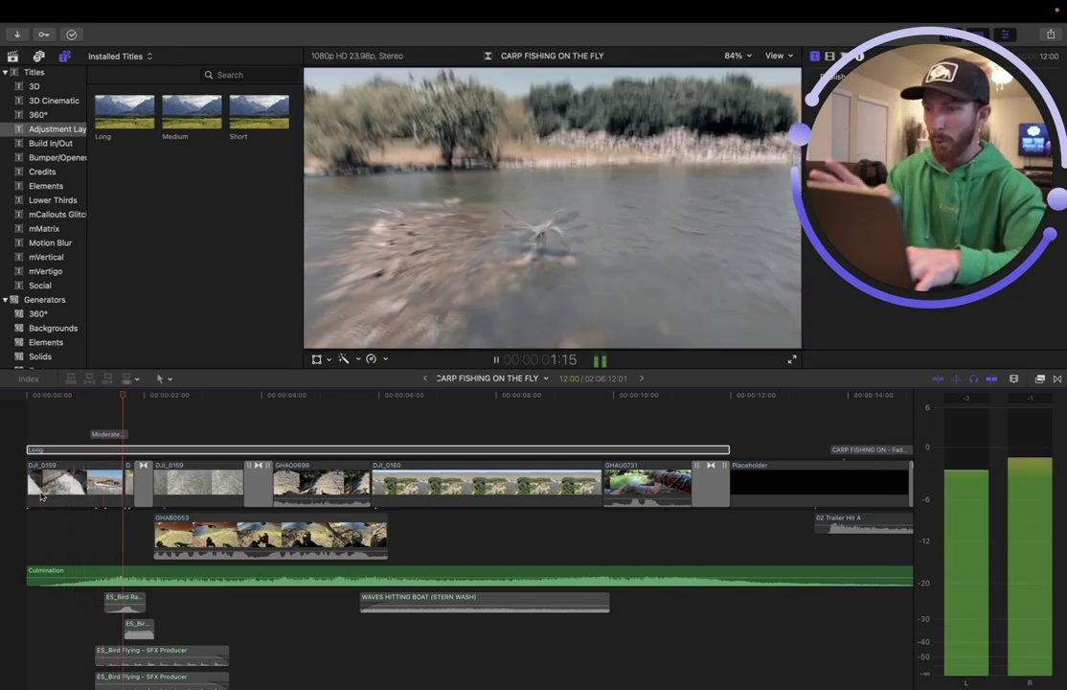
{"action": "key", "text": "space"}
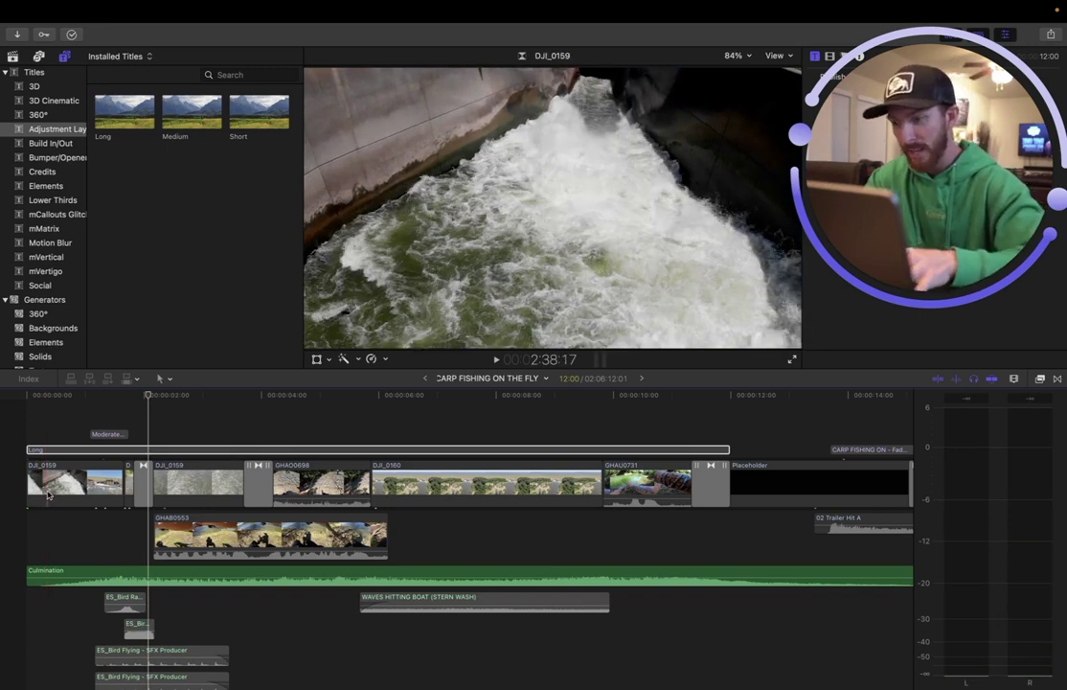
{"action": "left_click", "coordinate": [59, 486]}
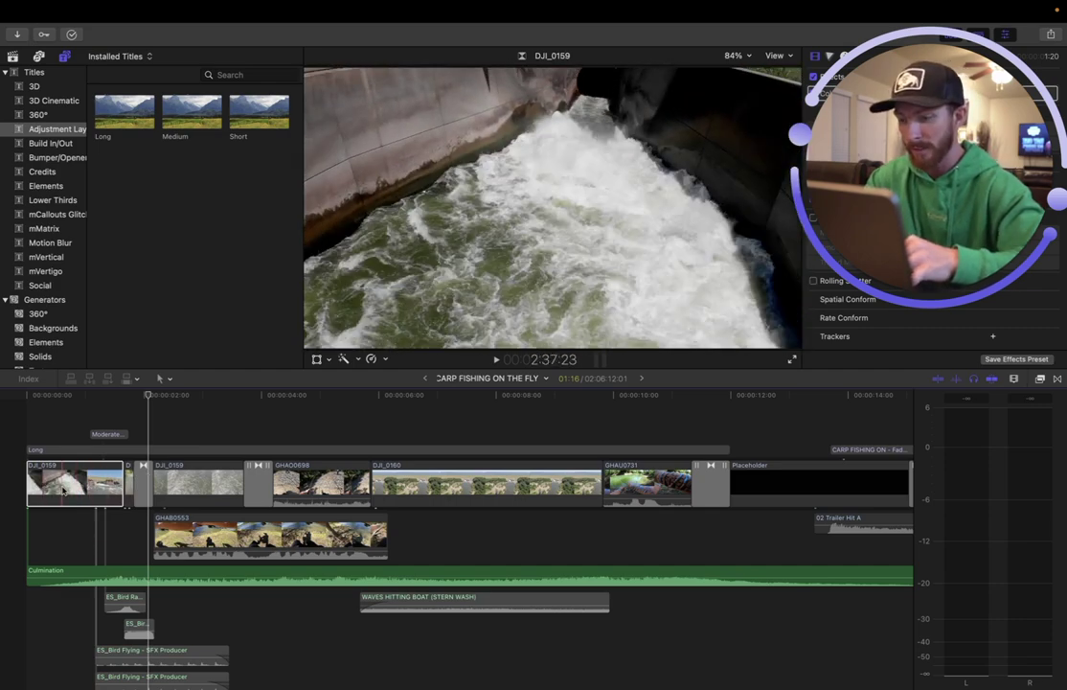
{"action": "key", "text": "q"}
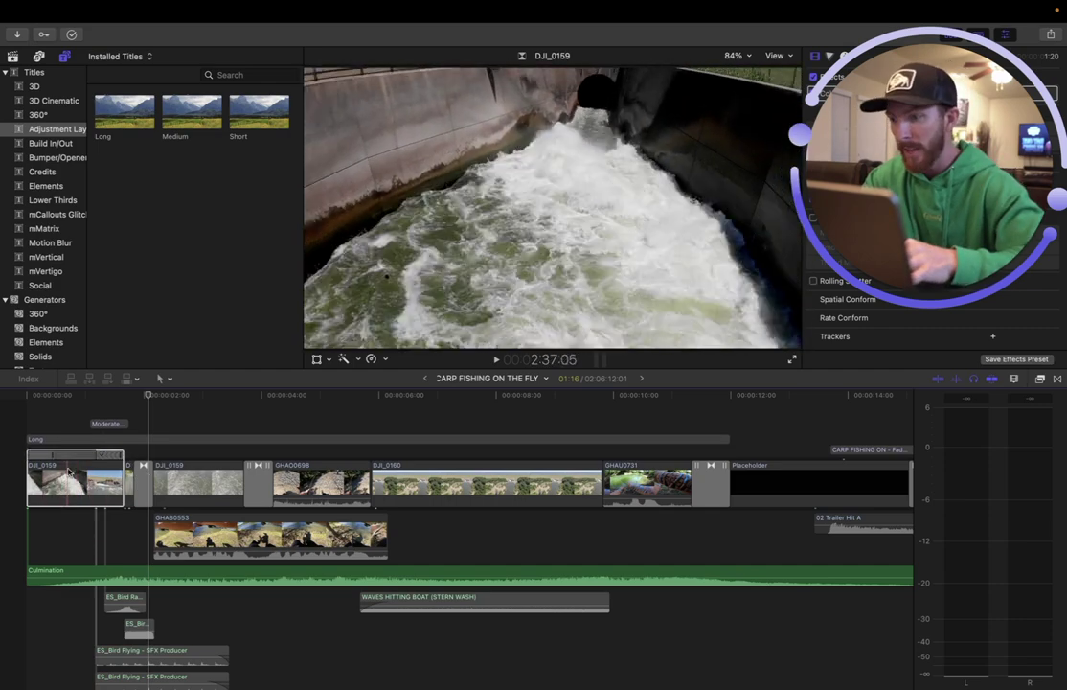
{"action": "left_click_drag", "start_coordinate": [124, 463], "coordinate": [73, 465]}
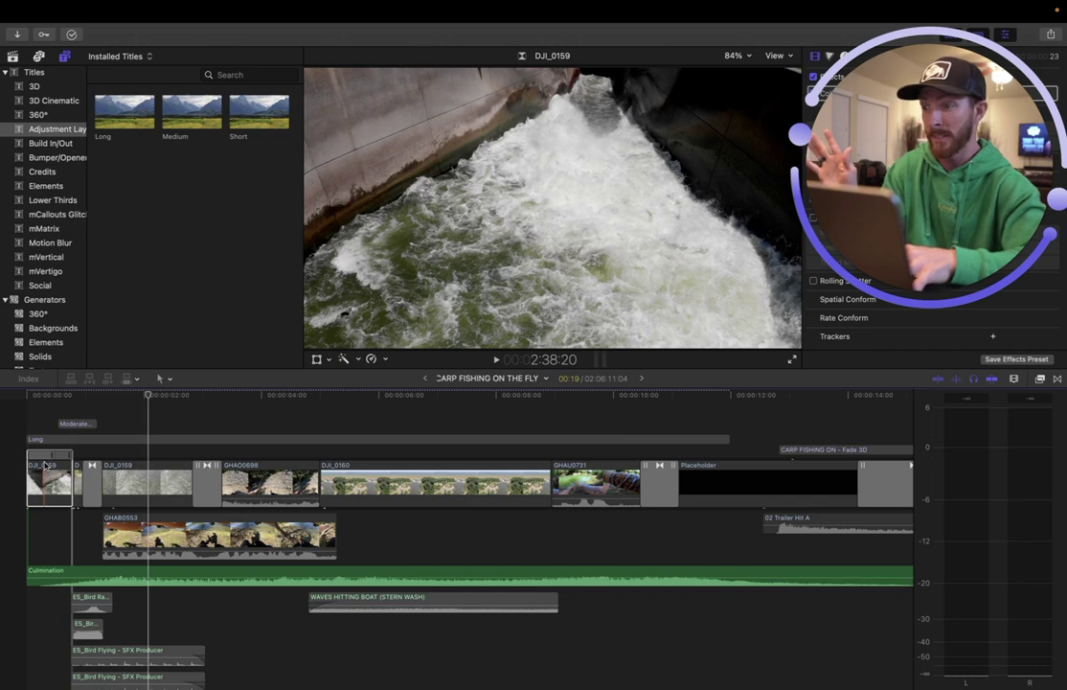
{"action": "key", "text": "space"}
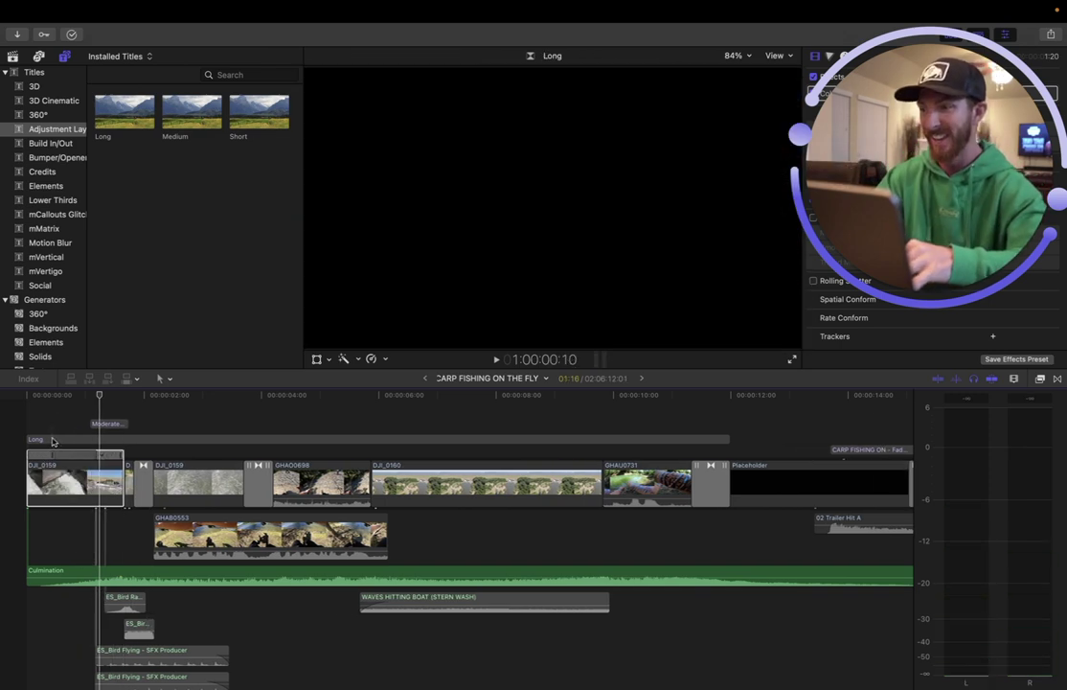
- Replay the opening and select the Moderate motion blur layer to show its settings
{"action": "key", "text": "space"}
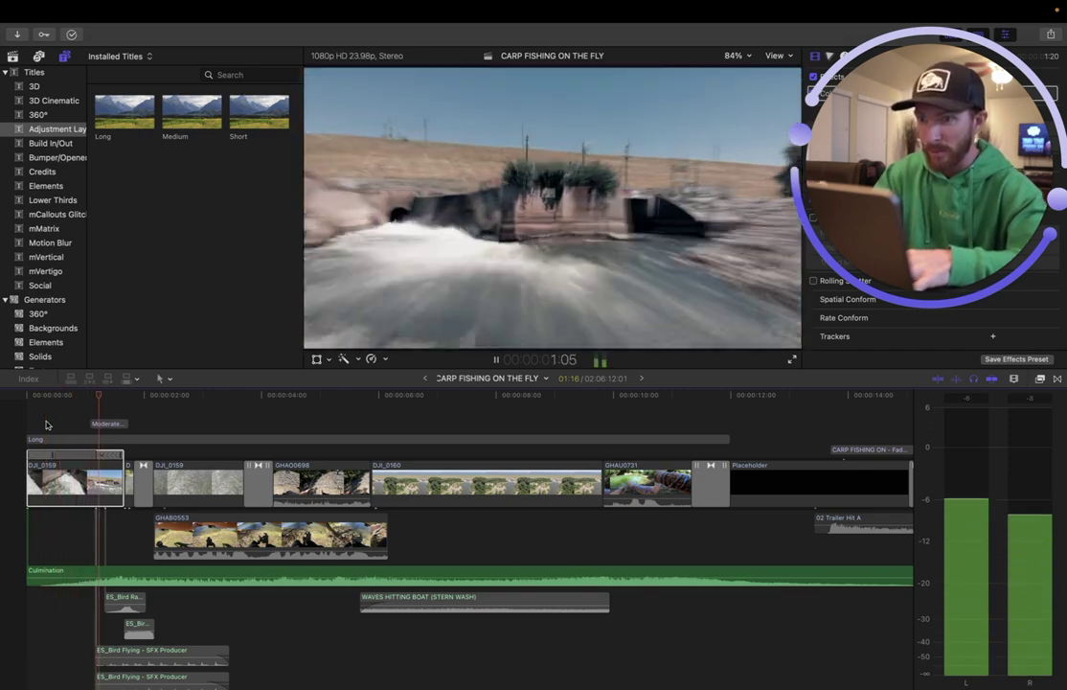
{"action": "key", "text": "space"}
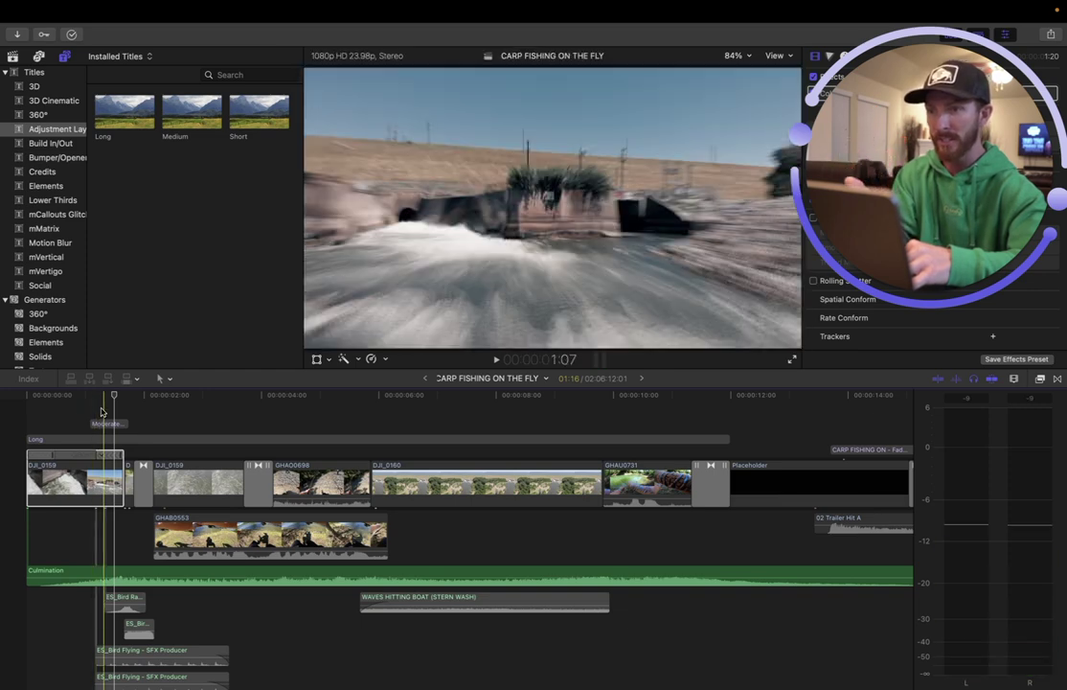
{"action": "left_click", "coordinate": [107, 422]}
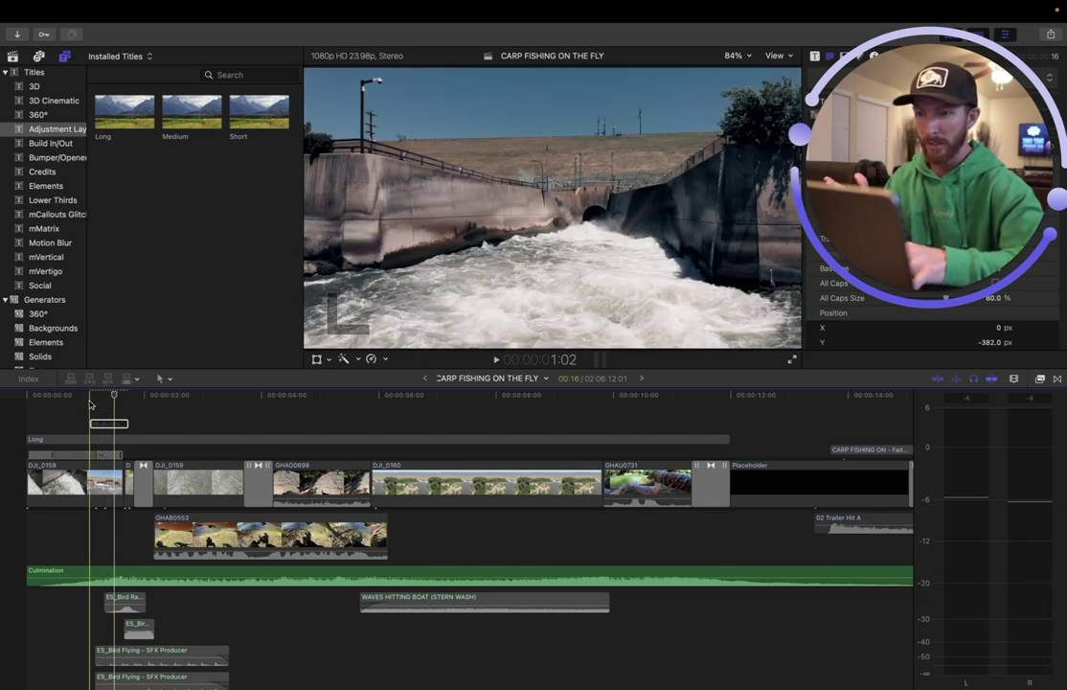
{"action": "key", "text": "l"}
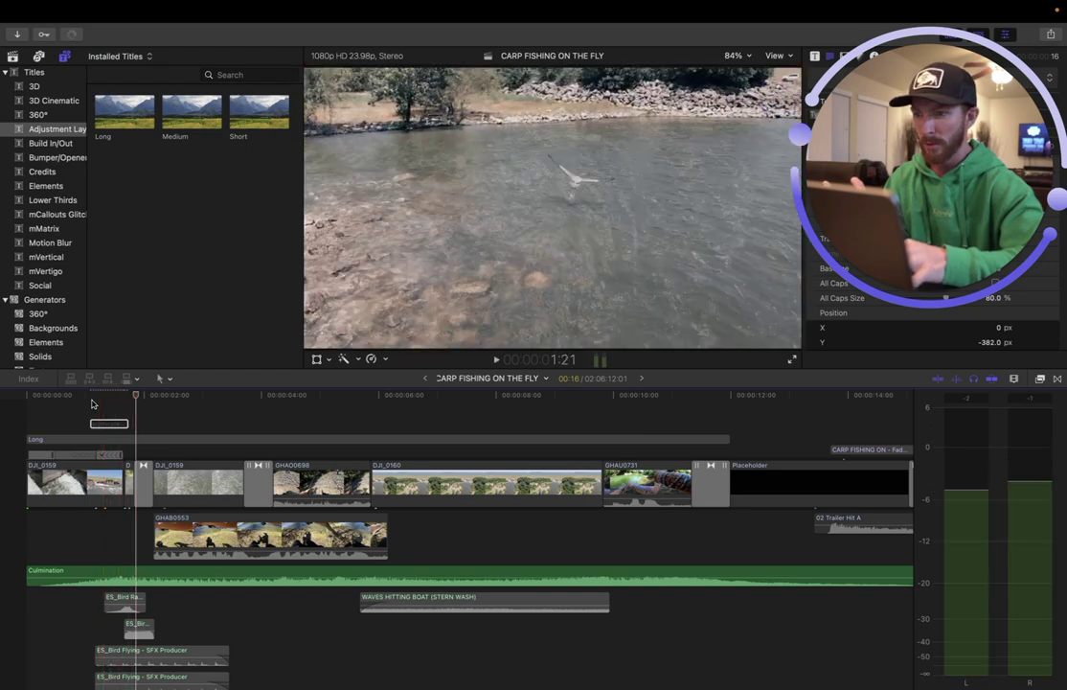
{"action": "left_click", "coordinate": [92, 403]}
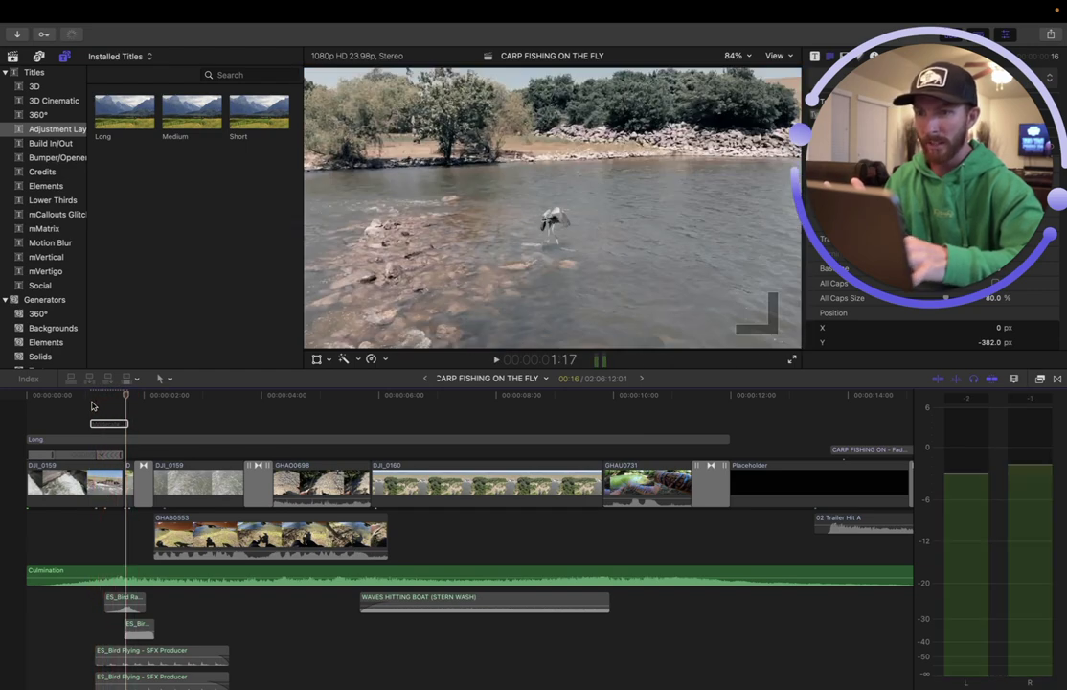
{"action": "left_click", "coordinate": [92, 403]}
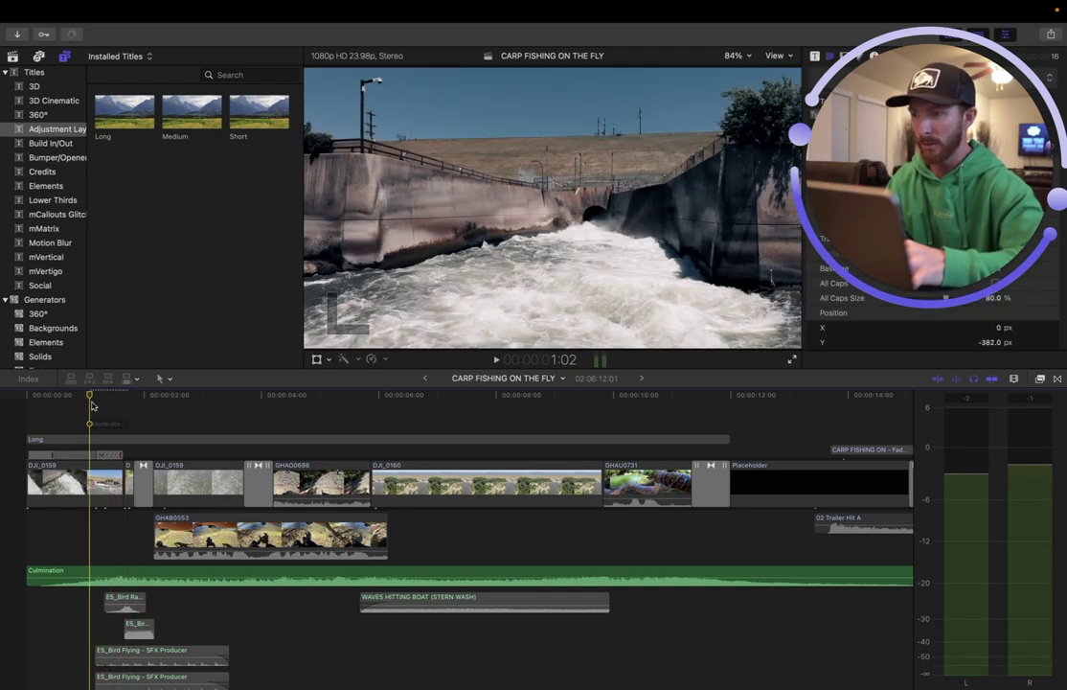
{"action": "key", "text": "l"}
{"action": "left_click", "coordinate": [99, 417]}
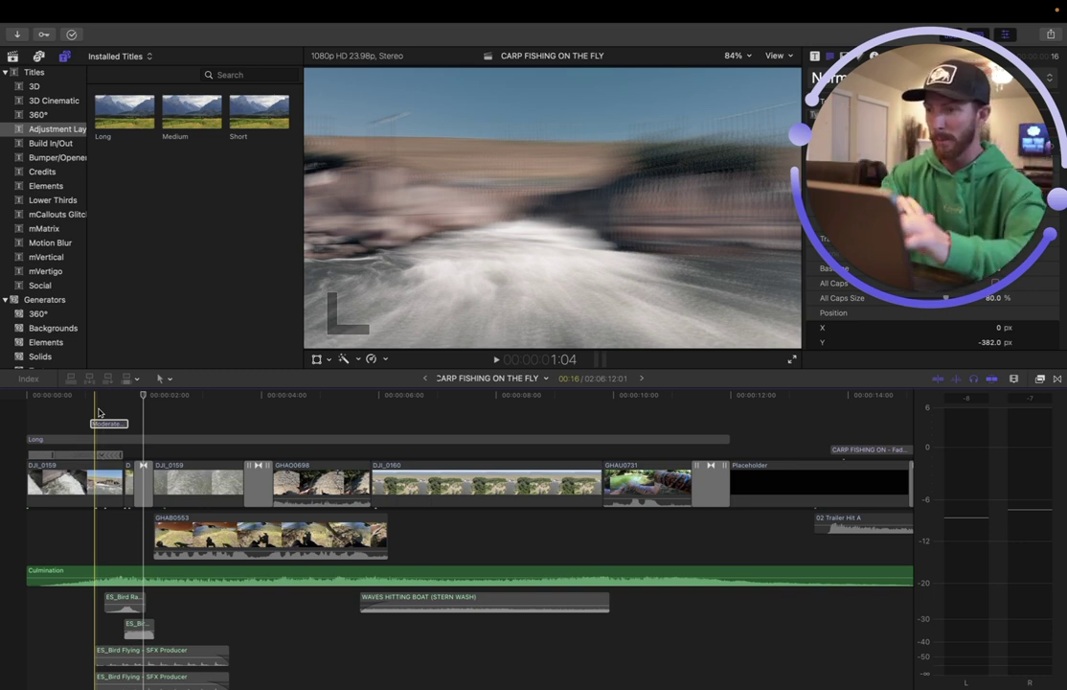
{"action": "left_click", "coordinate": [76, 481]}
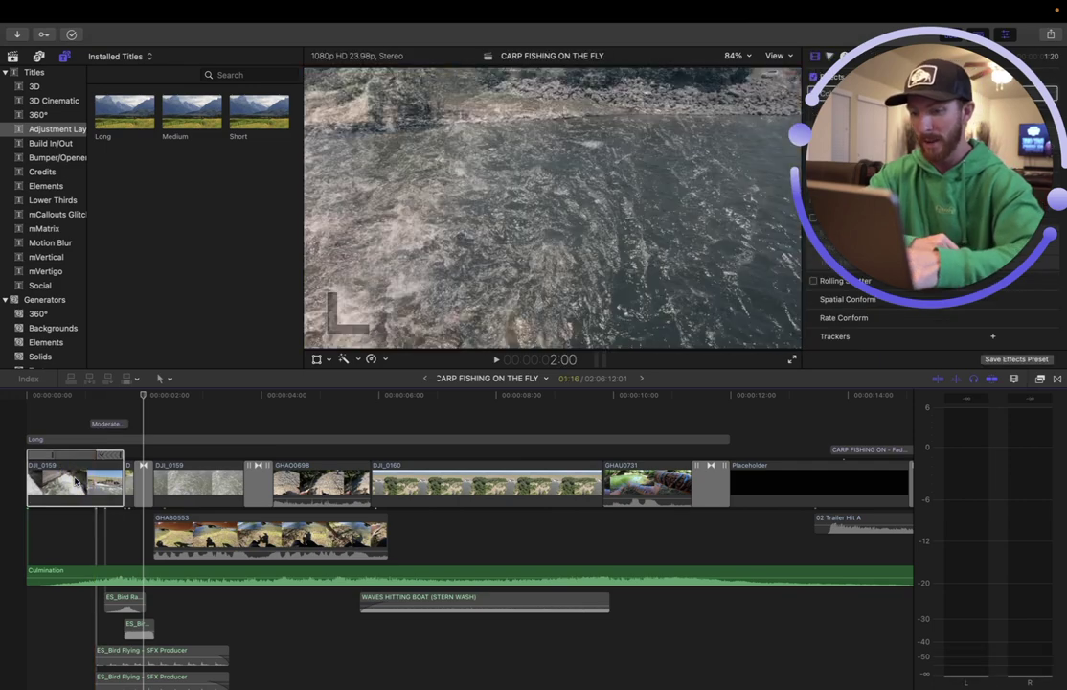
{"action": "key", "text": "s"}
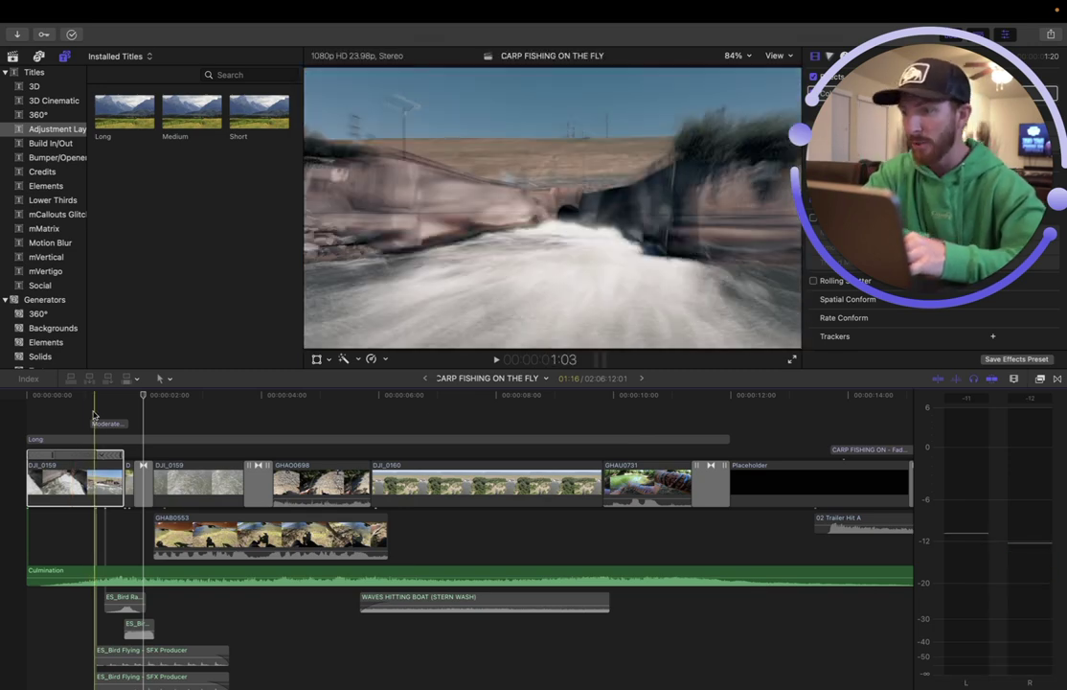
{"action": "key", "text": "space"}
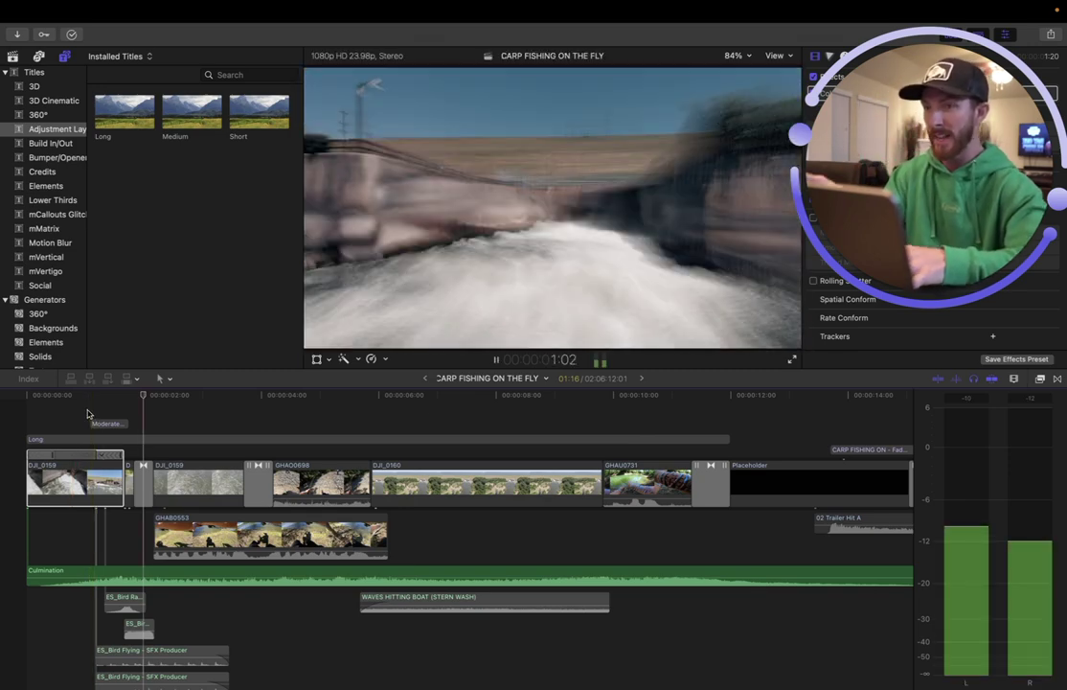
{"action": "left_click", "coordinate": [100, 422]}
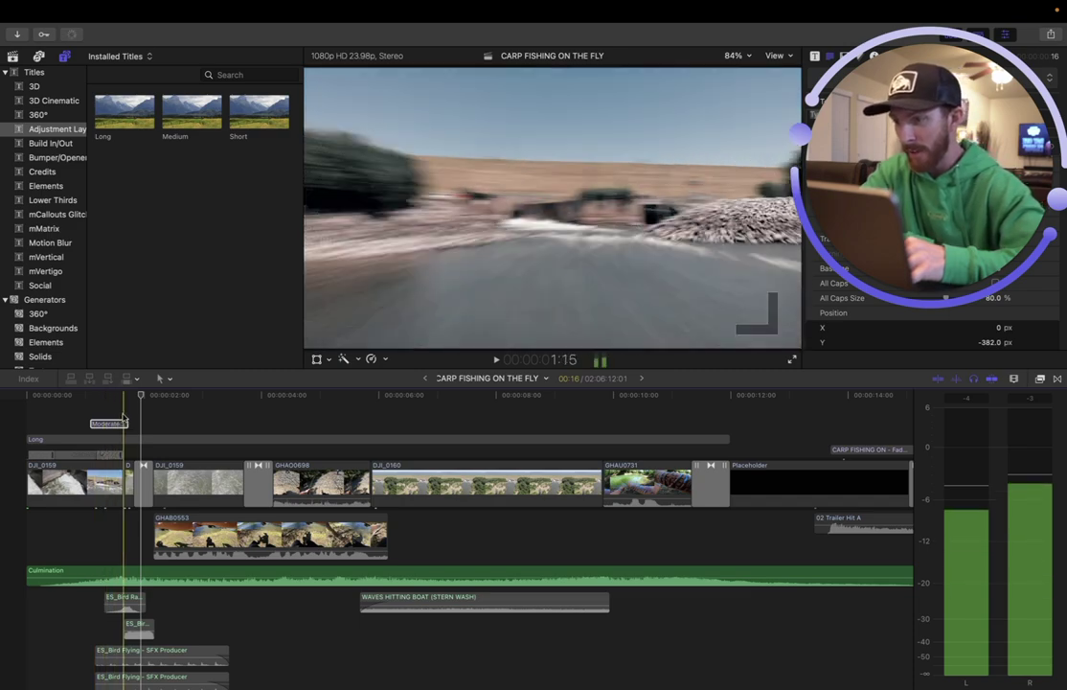
{"action": "double_click", "coordinate": [115, 423]}
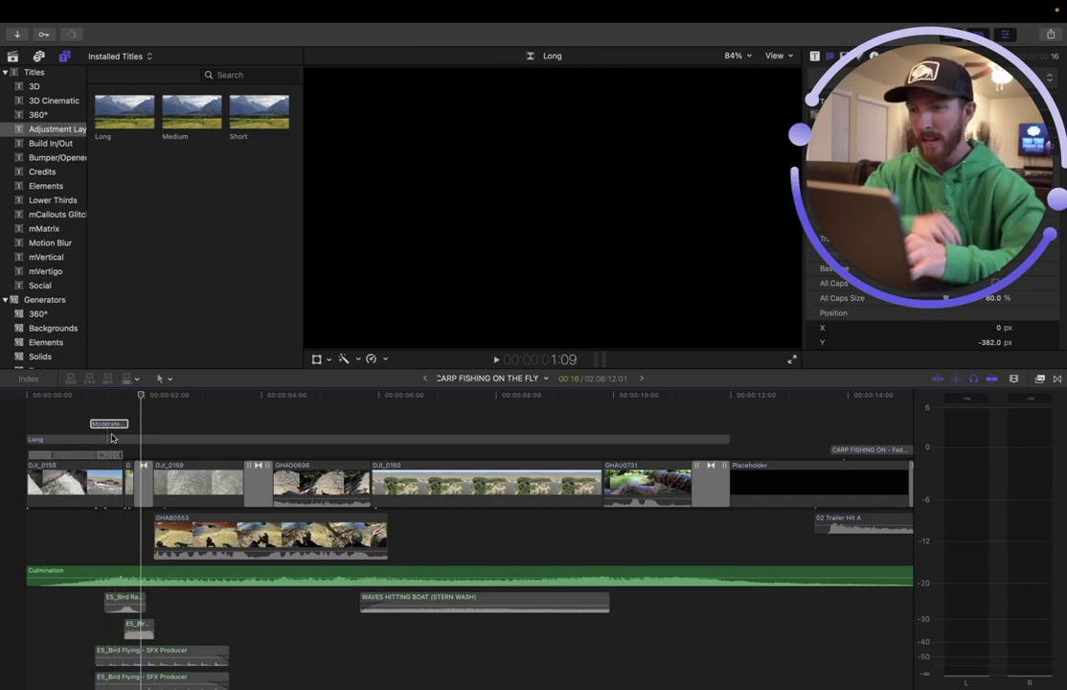
{"action": "scroll", "coordinate": [111, 438], "scroll_direction": "right", "scroll_amount": 5}
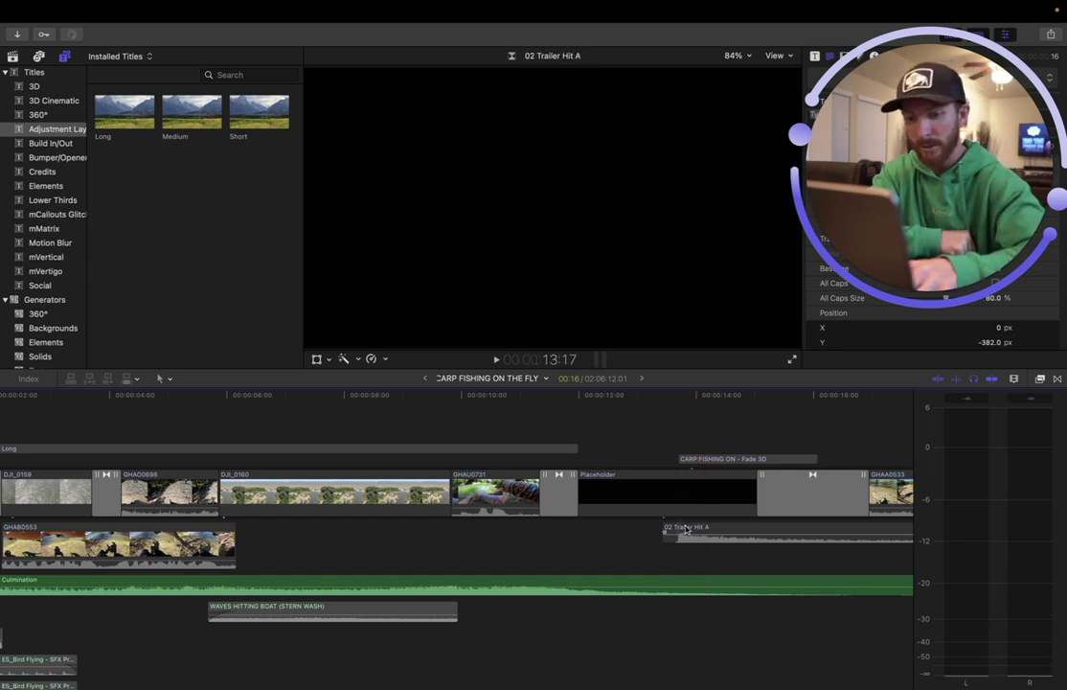
{"action": "key", "text": "XF86AudioRaiseVolume"}
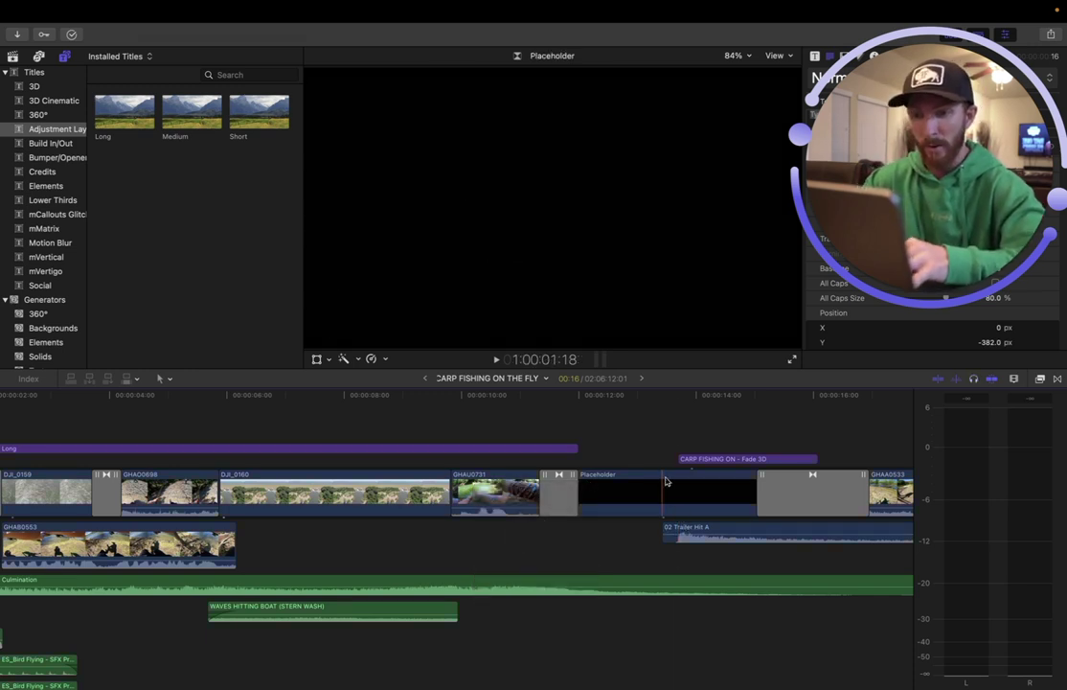
{"action": "key", "text": "space"}
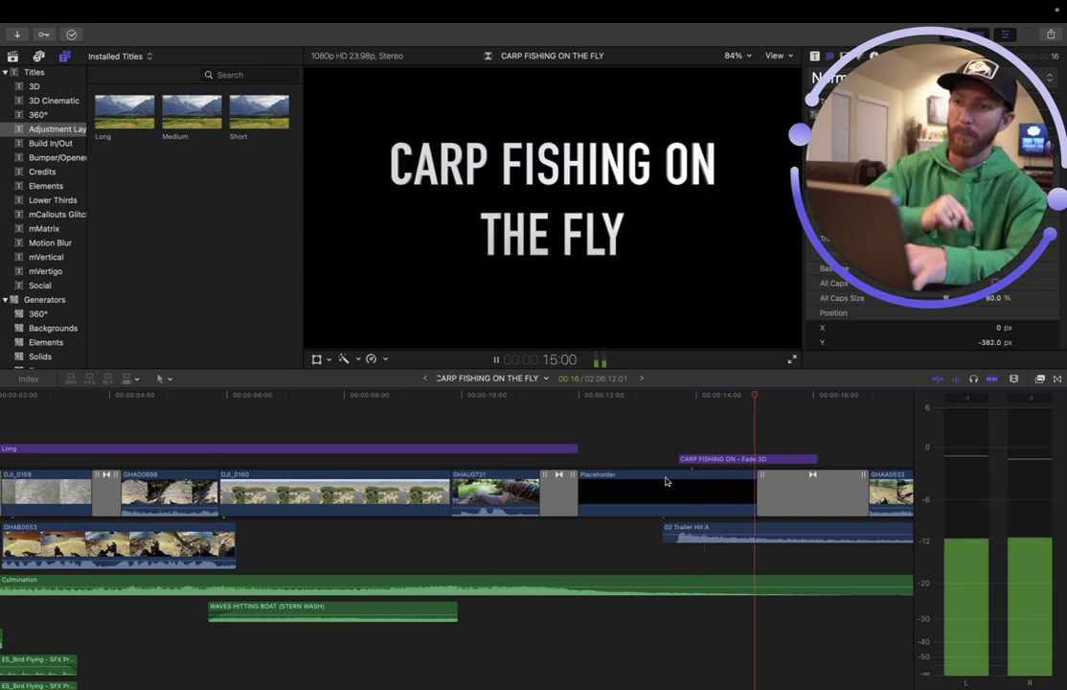
{"action": "key", "text": "space"}
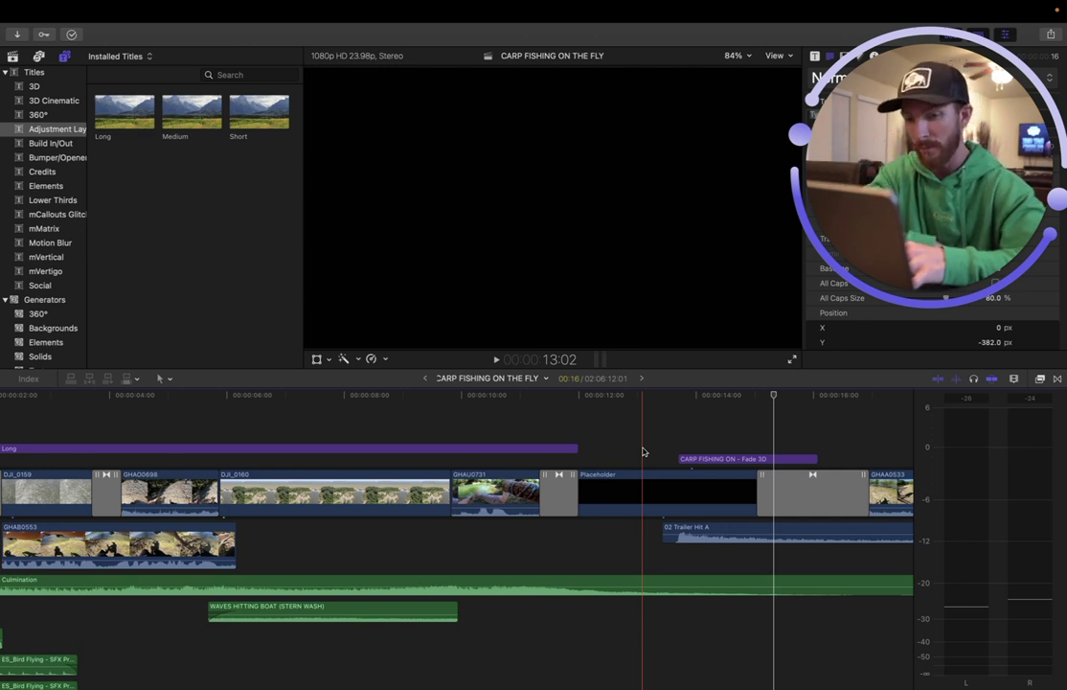
{"action": "key", "text": "space"}
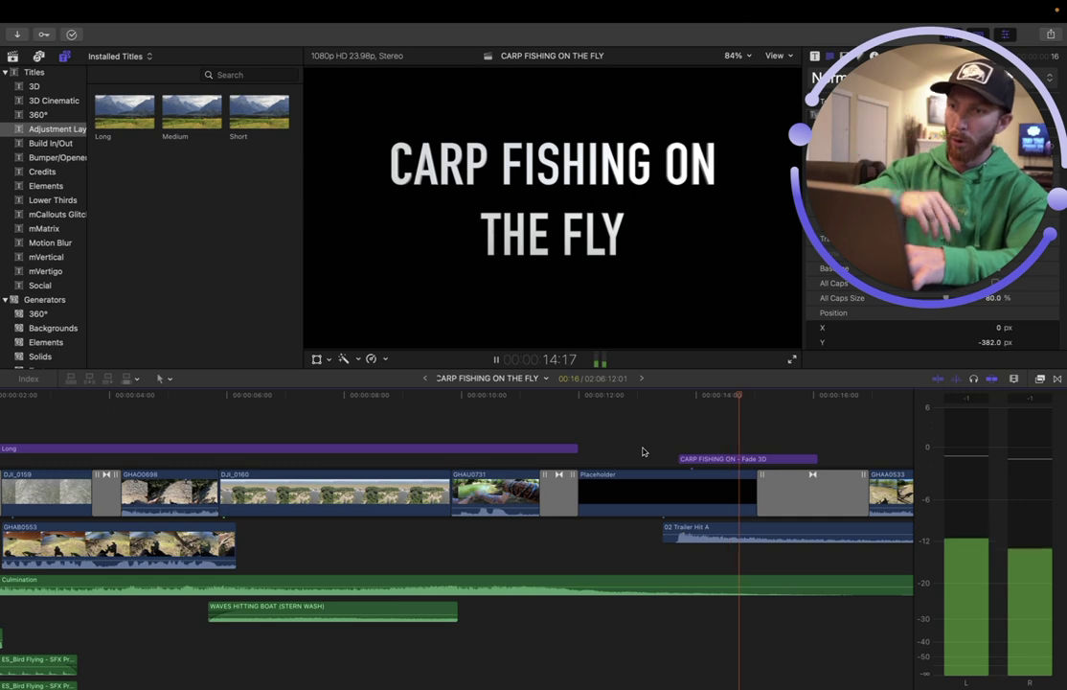
{"action": "key", "text": "space"}
- Return to the start and replay the motion-blurred spillway opening up to the water shot
{"action": "scroll", "coordinate": [643, 451], "scroll_direction": "left", "scroll_amount": 5}
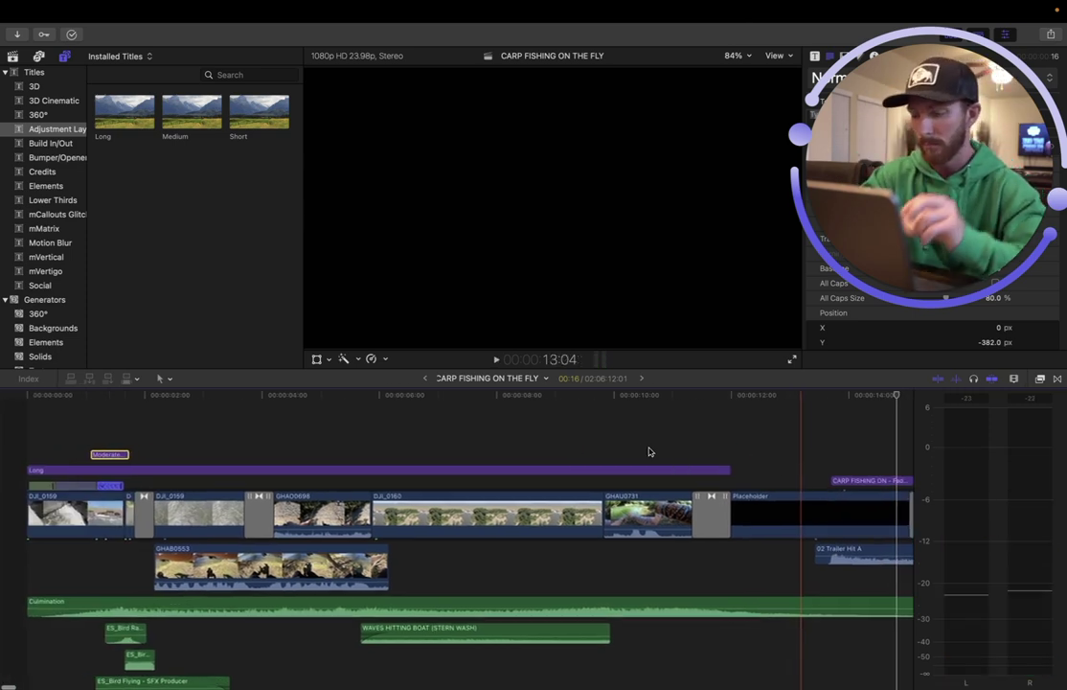
{"action": "key", "text": "space"}
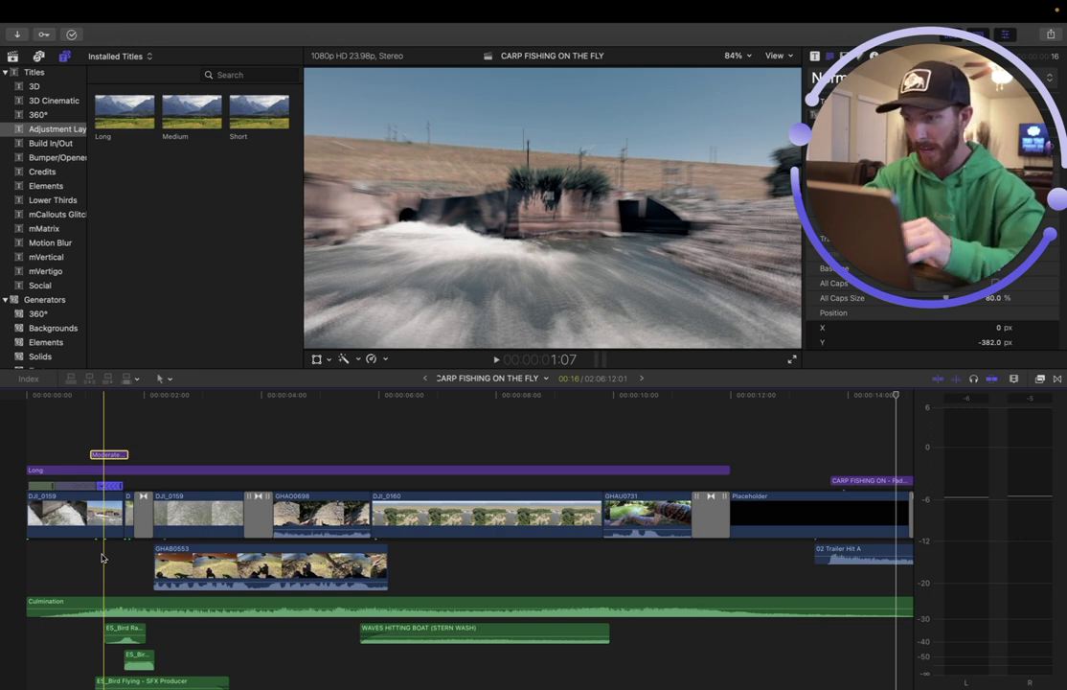
{"action": "key", "text": "shift+s"}
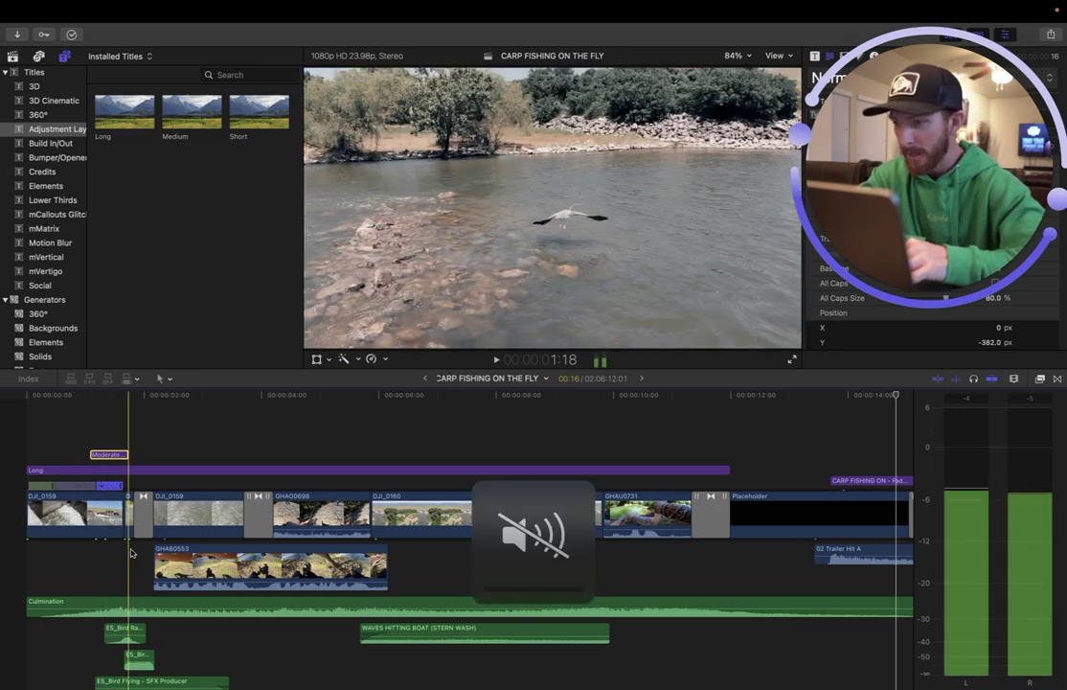
{"action": "key", "text": "space"}
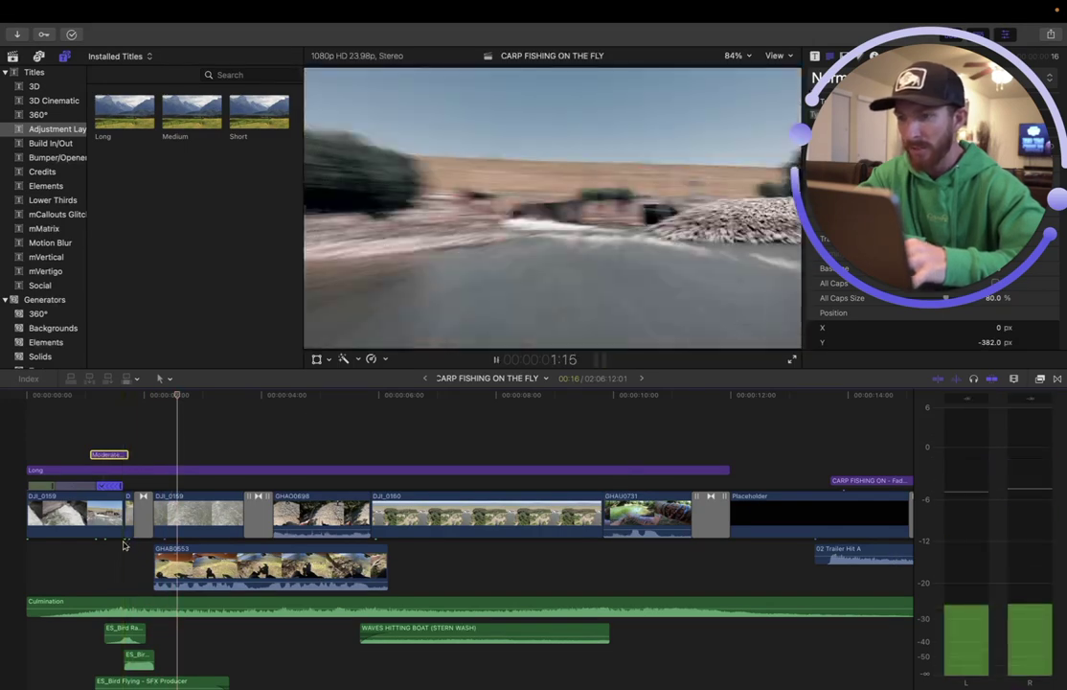
{"action": "key", "text": "space"}
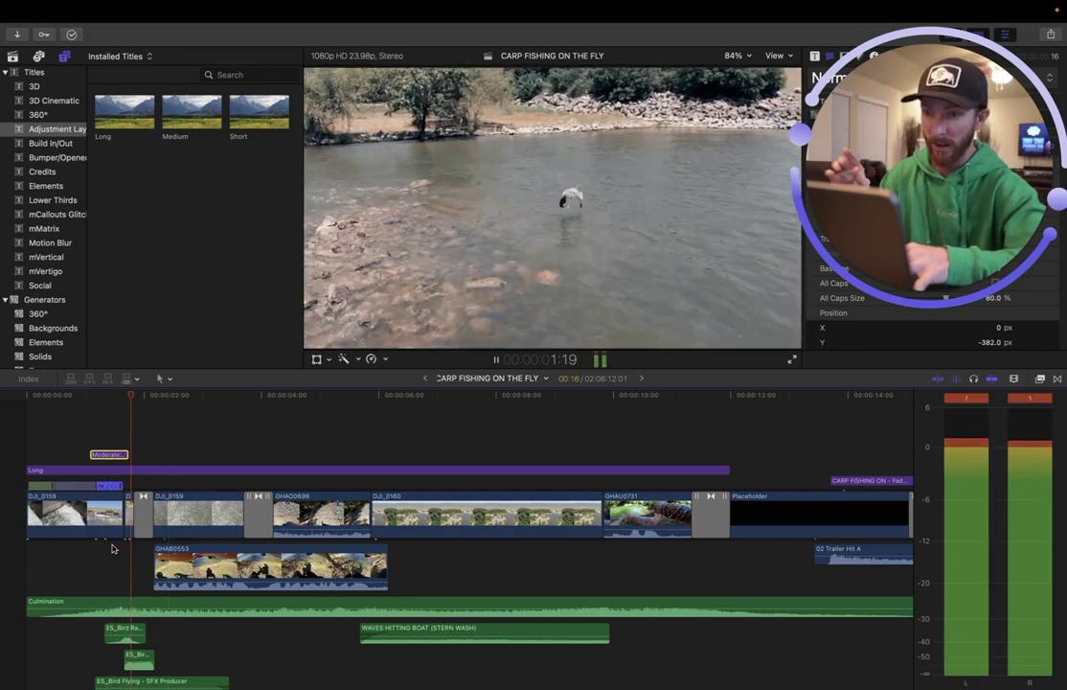
{"action": "key", "text": "space"}
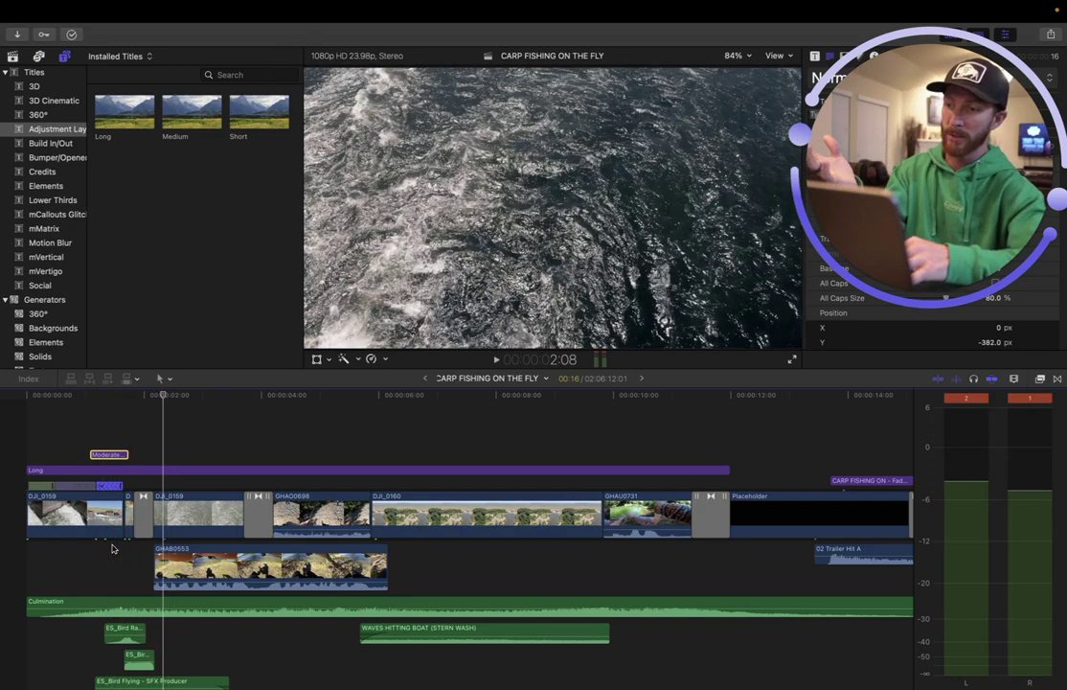
- Open and close the transitions list, then play the GHAA0533 clip after the Placeholder
{"action": "left_click", "coordinate": [1058, 379]}
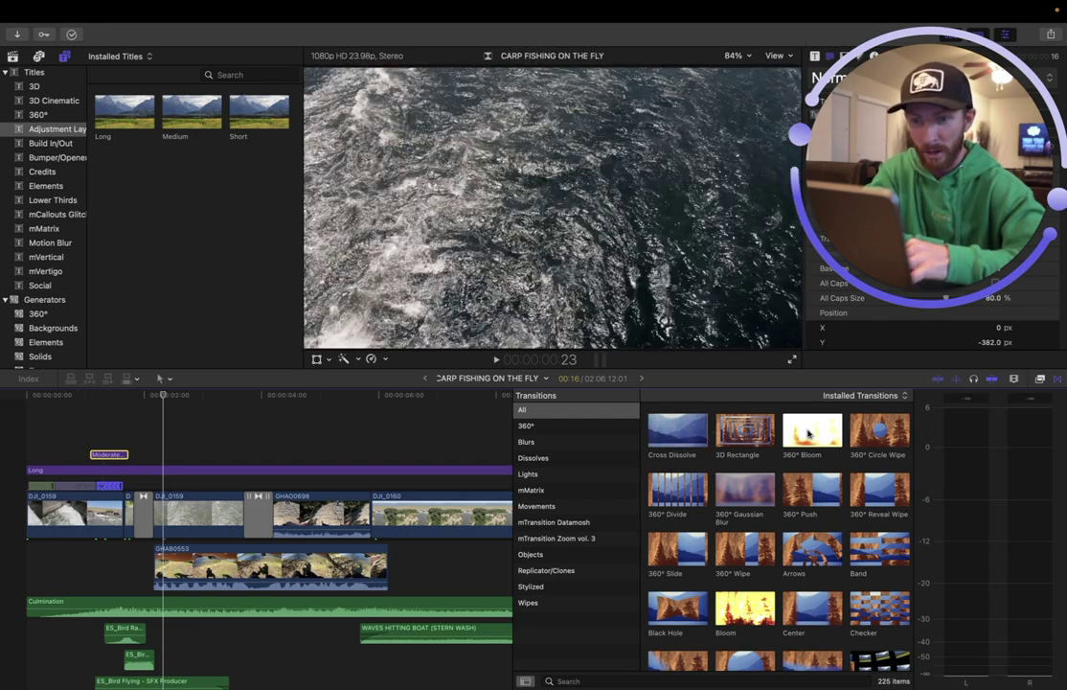
{"action": "left_click", "coordinate": [1058, 380]}
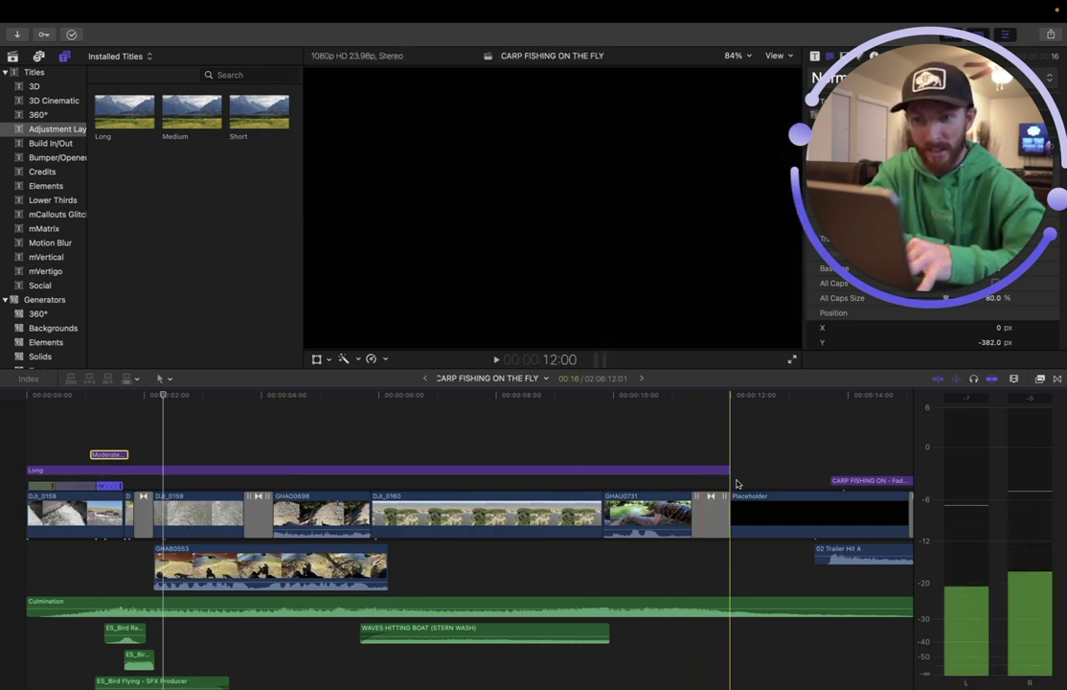
{"action": "scroll", "coordinate": [739, 483], "scroll_direction": "right", "scroll_amount": 5}
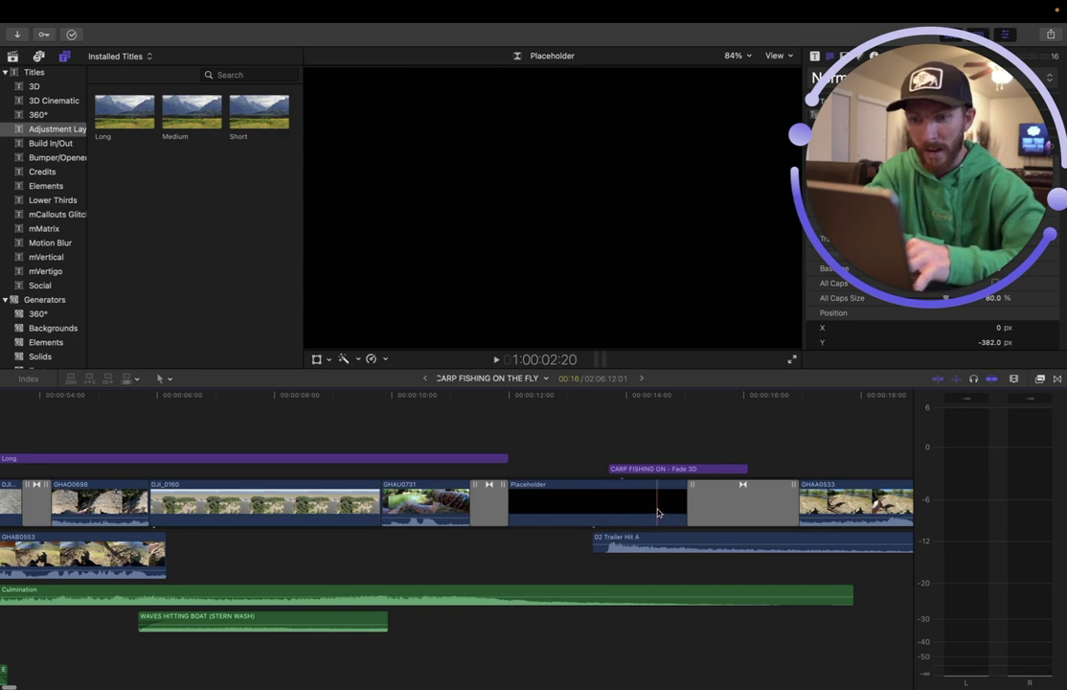
{"action": "key", "text": "space"}
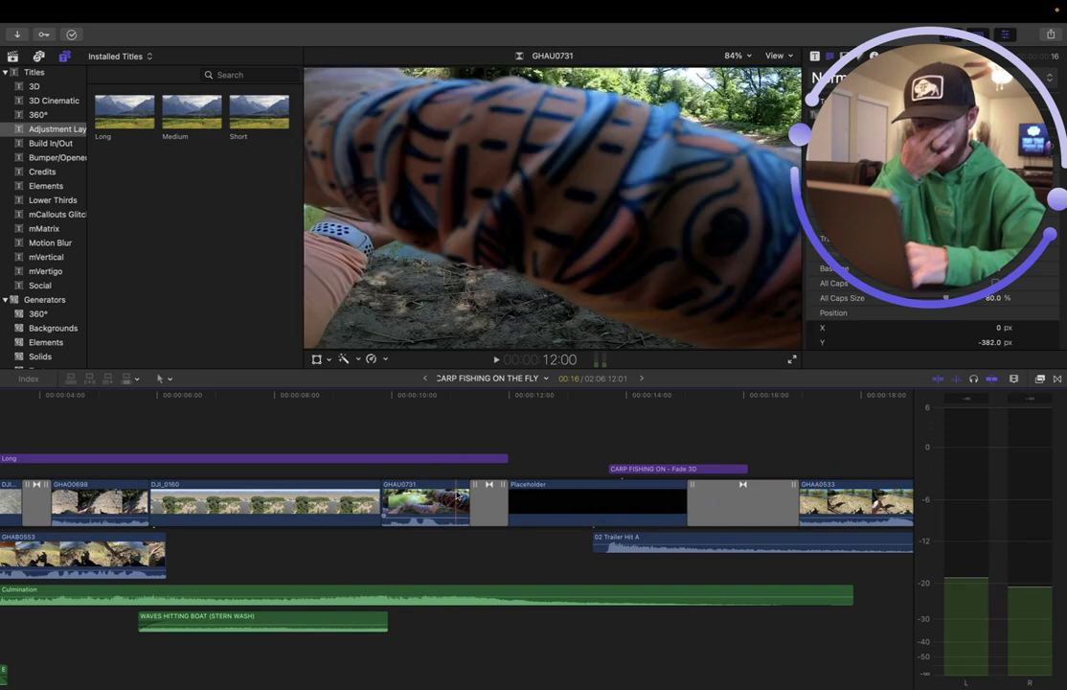
{"action": "scroll", "coordinate": [457, 494], "scroll_direction": "left", "scroll_amount": 10}
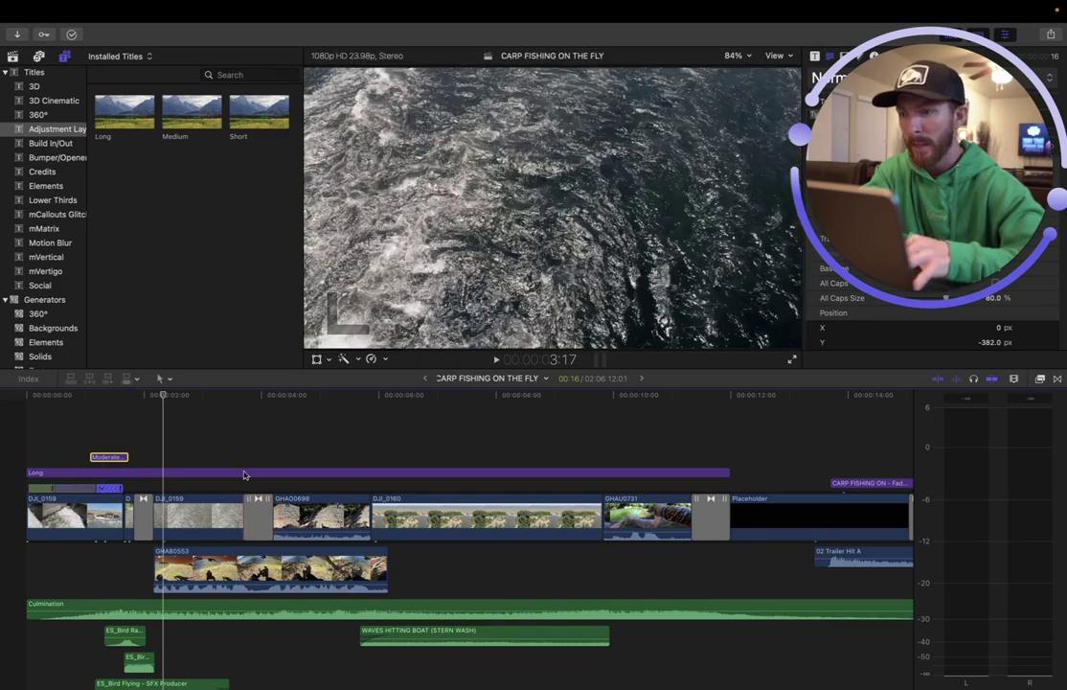
- Browse the mTransition Zoom vol. 3 transitions, close the browser, and play from about 3 seconds
{"action": "key", "text": "space"}
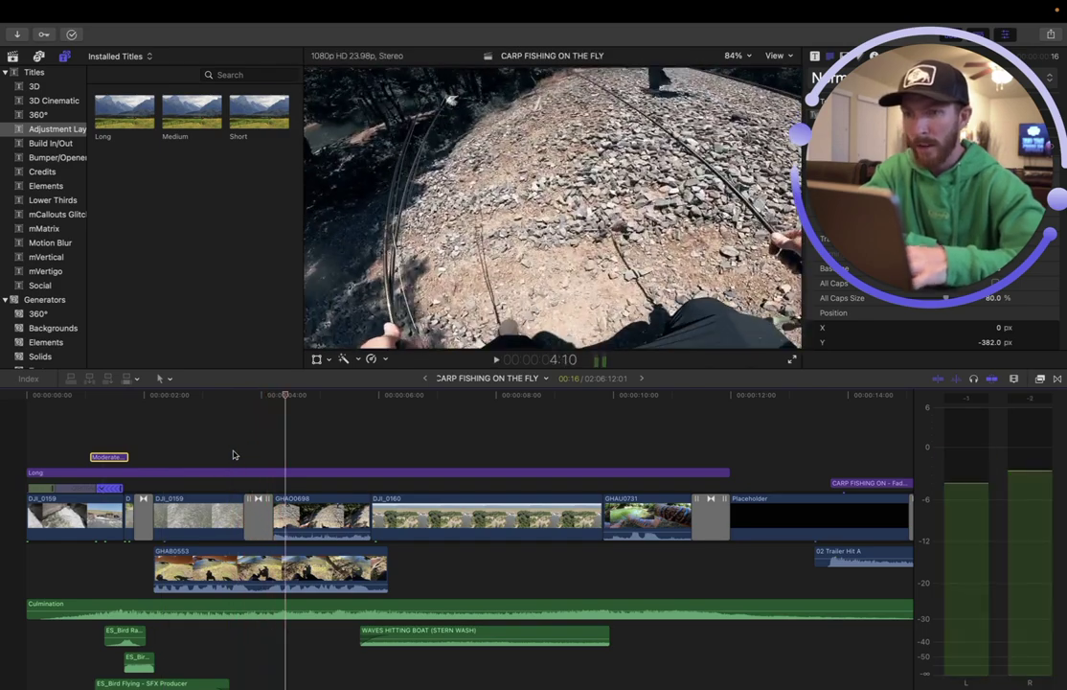
{"action": "key", "text": "space"}
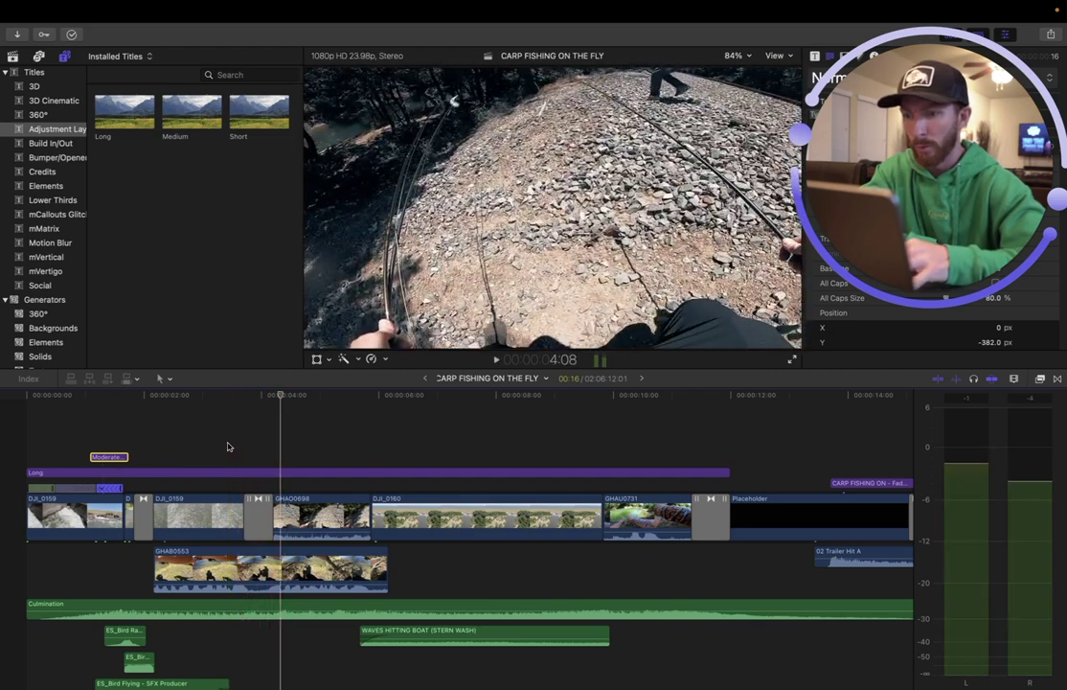
{"action": "left_click", "coordinate": [1055, 380]}
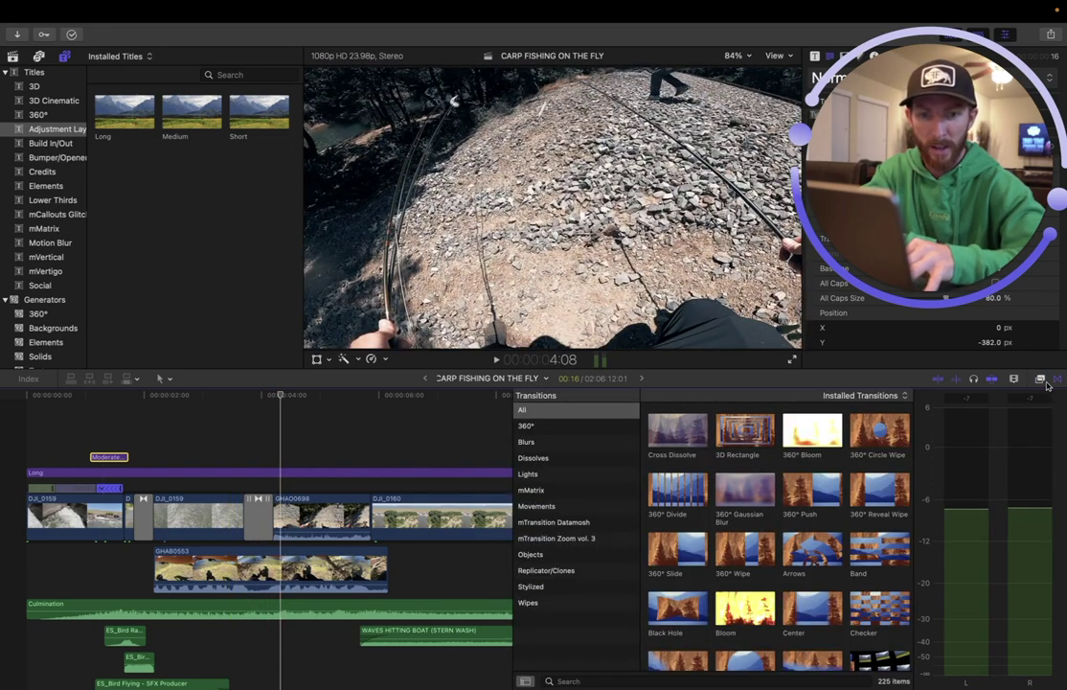
{"action": "left_click", "coordinate": [567, 540]}
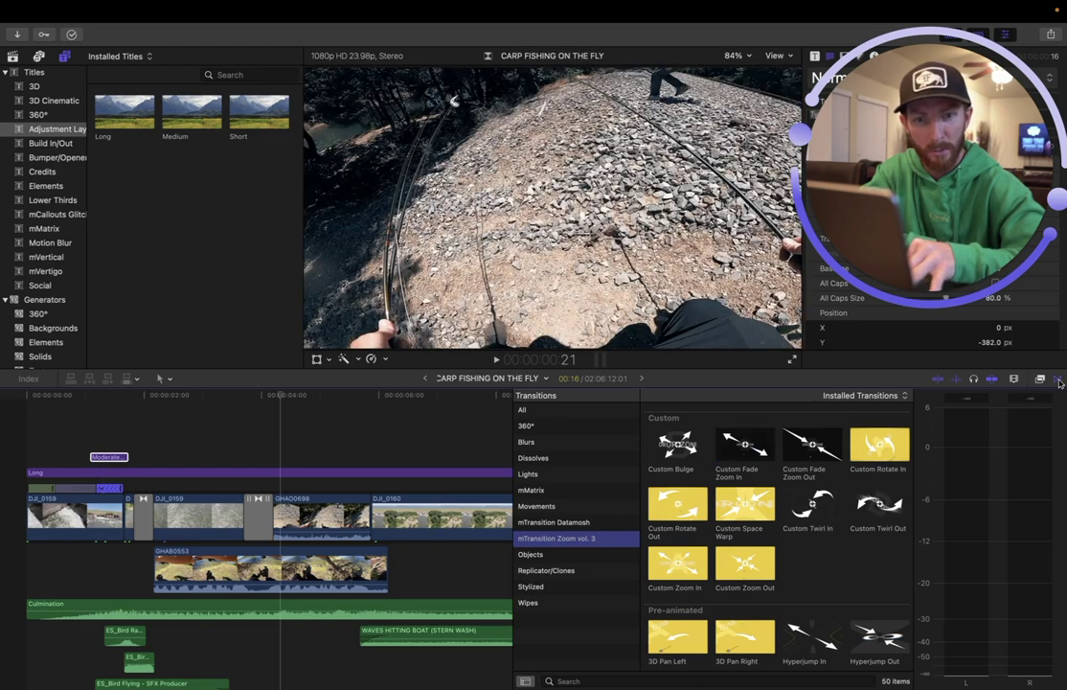
{"action": "key", "text": "ctrl+super+5"}
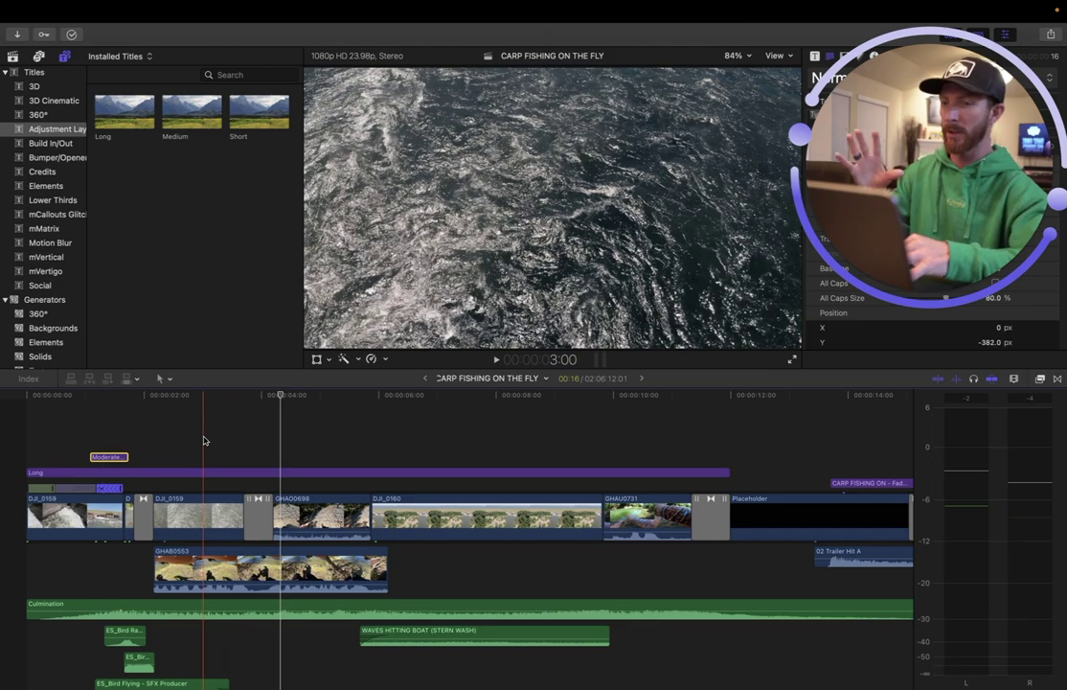
{"action": "key", "text": "space"}
- Play through the section with the GHAB0553 overlay clip, raising the system volume
{"action": "key", "text": "space"}
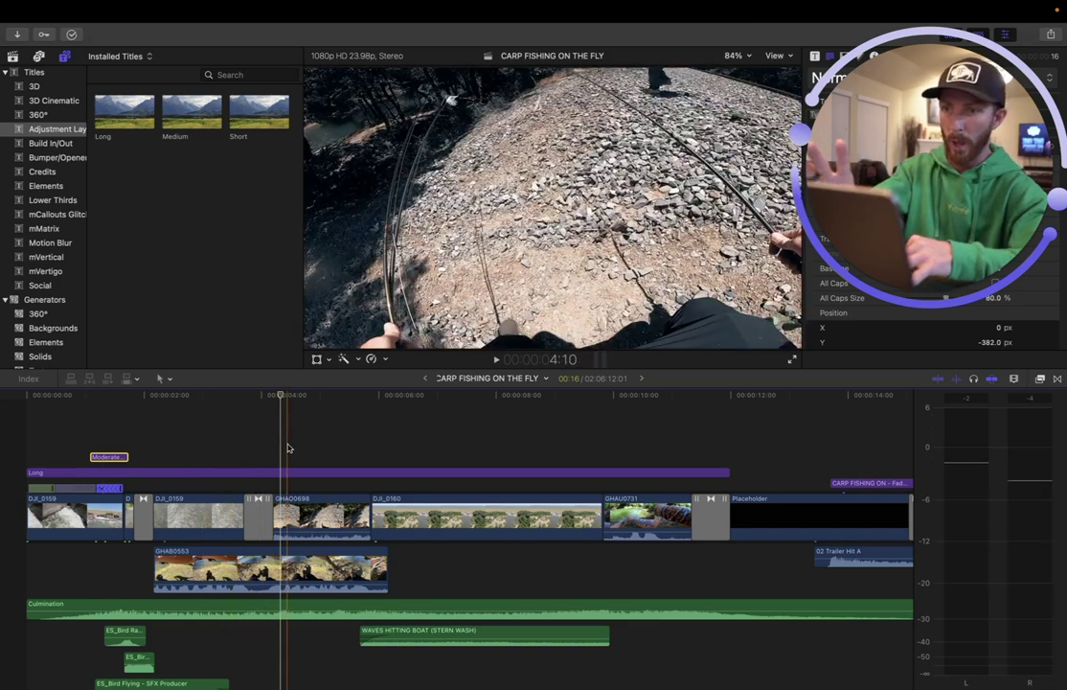
{"action": "scroll", "coordinate": [288, 447], "scroll_direction": "down", "scroll_amount": 2}
{"action": "key", "text": "space"}
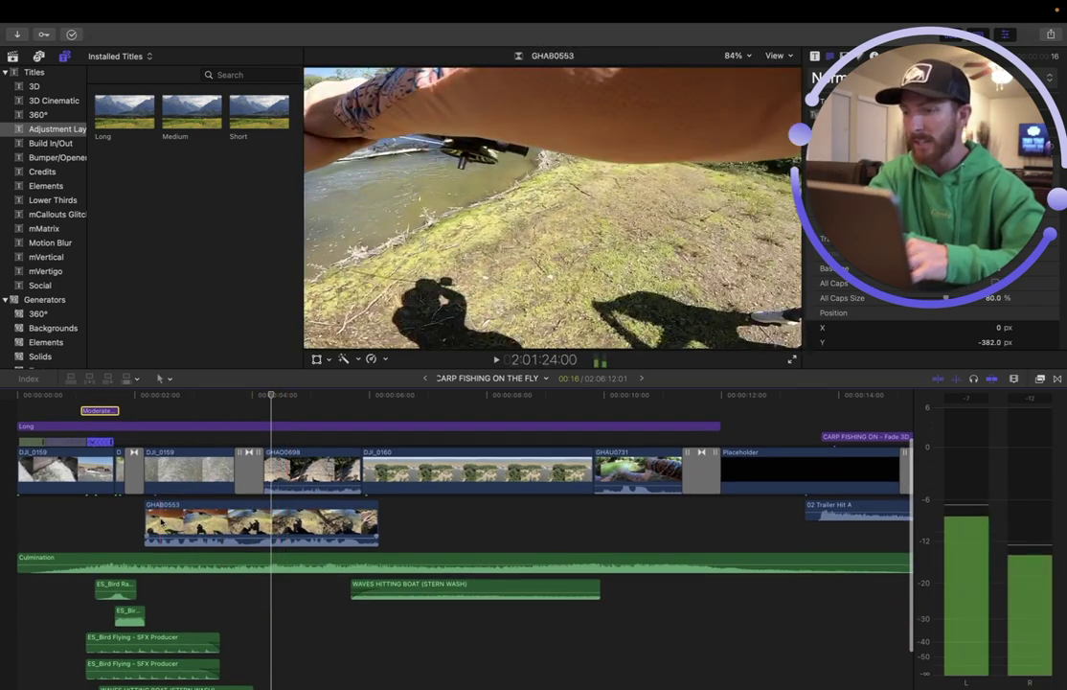
{"action": "key", "text": "space"}
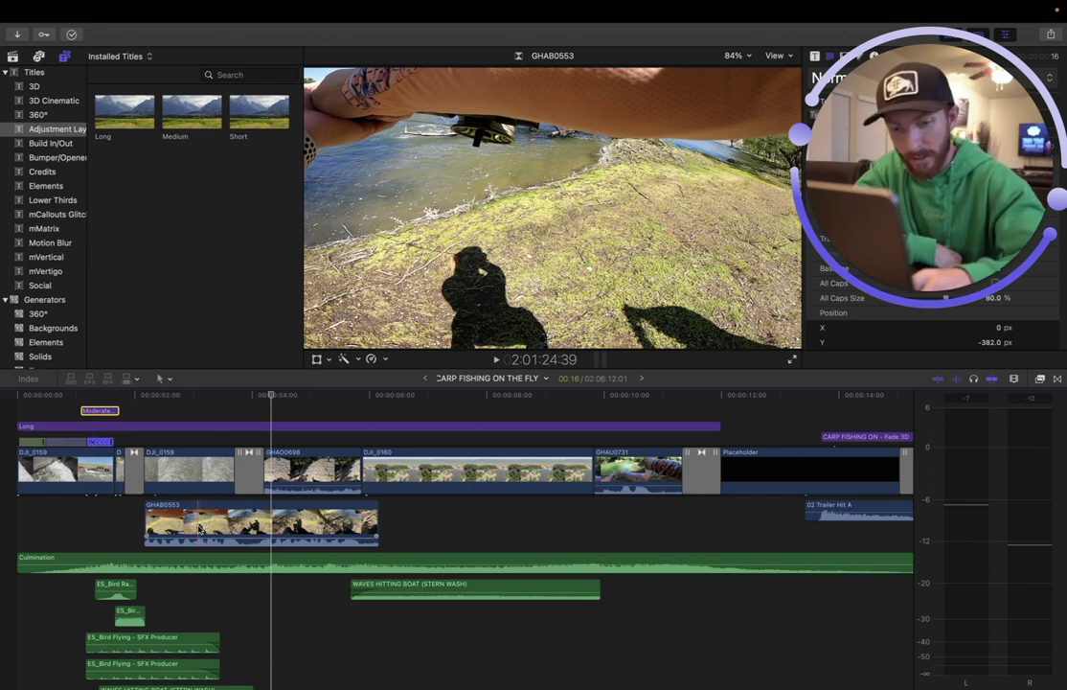
{"action": "key", "text": "XF86AudioRaiseVolume"}
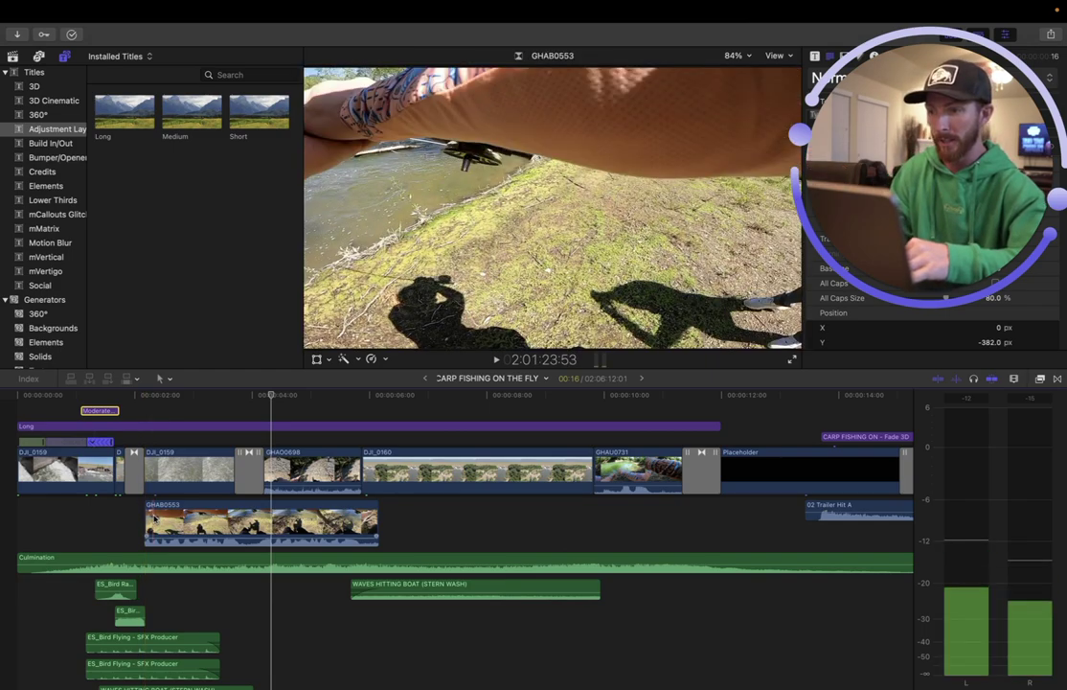
{"action": "key", "text": "space"}
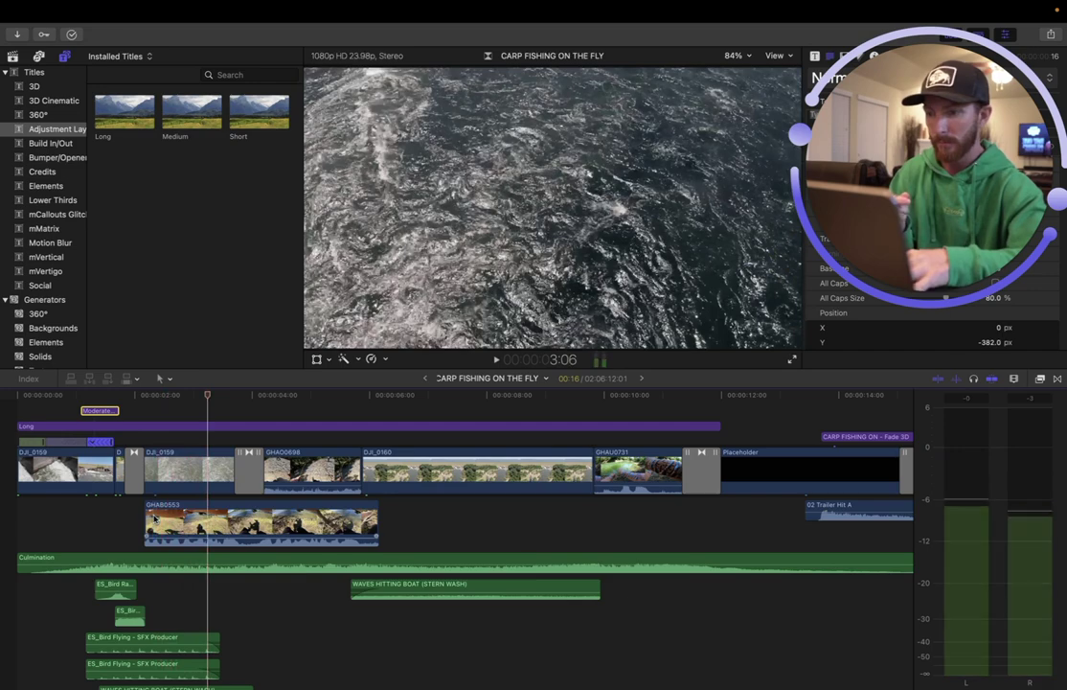
{"action": "key", "text": "space"}
{"action": "key", "text": "space"}
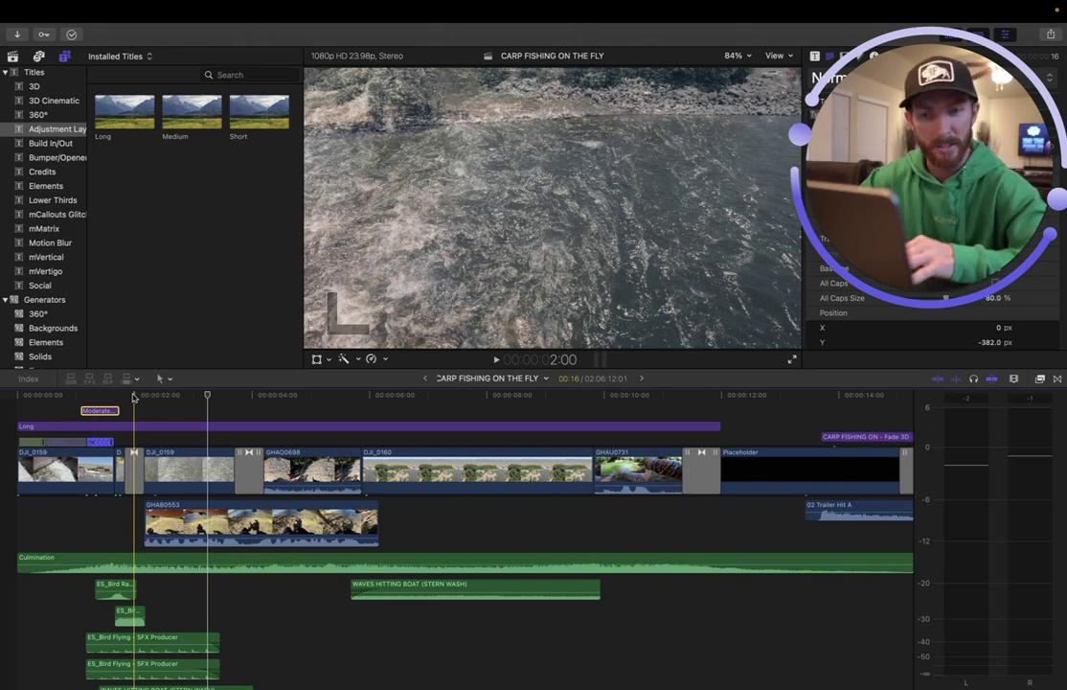
- Select GHAB0553, replay from just before it to 6 seconds, then select the Culmination clip
{"action": "left_click", "coordinate": [169, 518]}
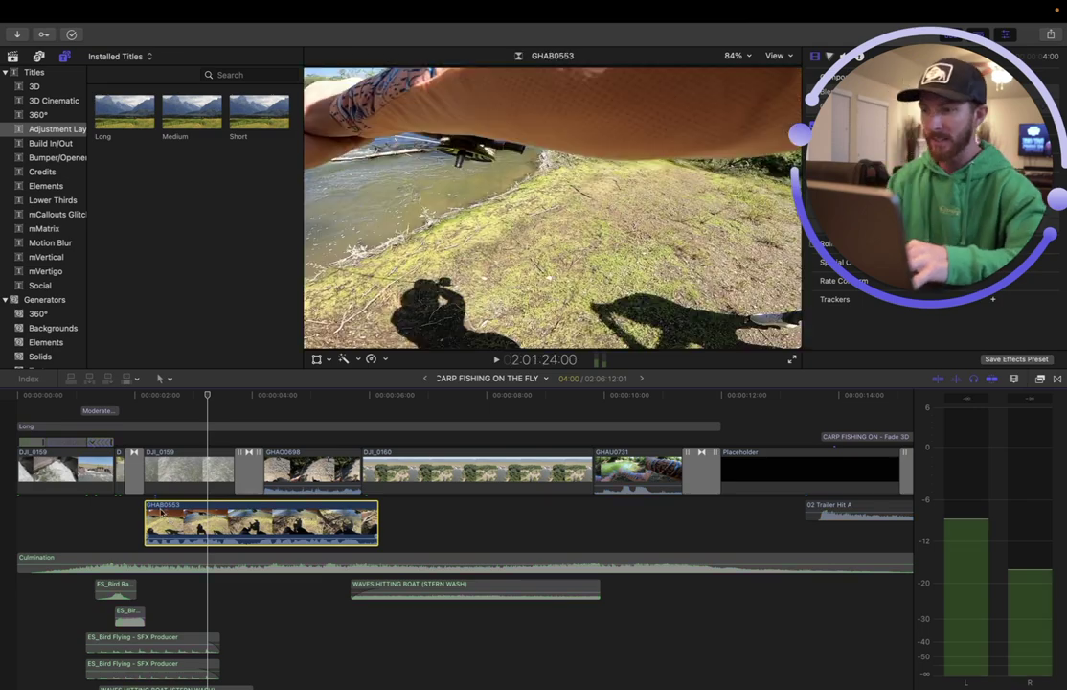
{"action": "key", "text": "space"}
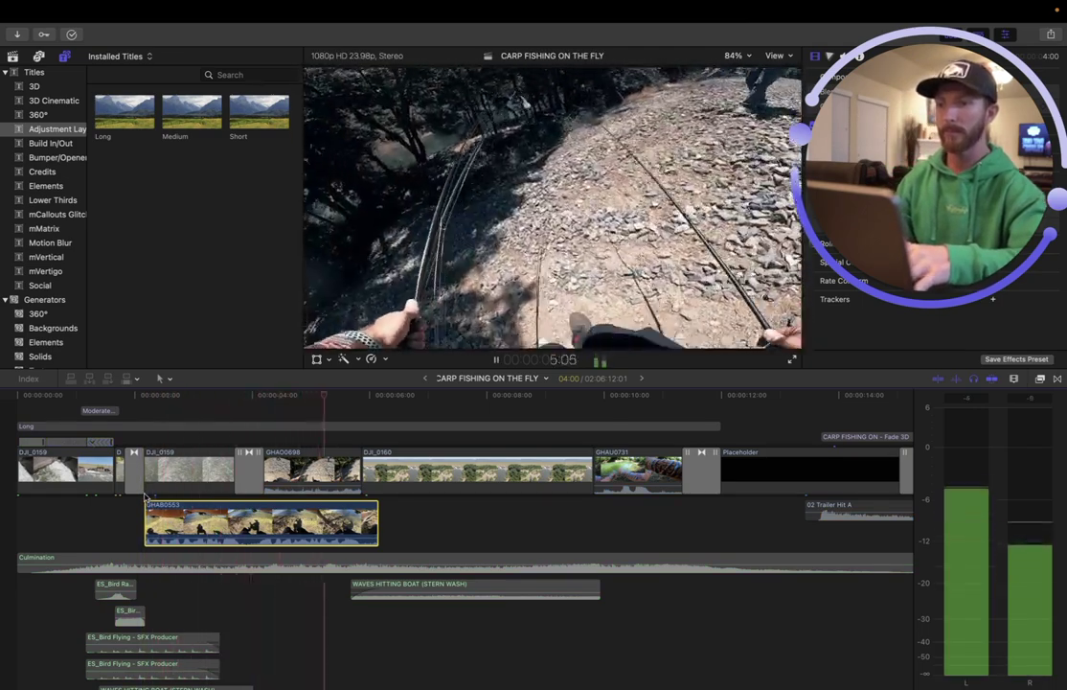
{"action": "key", "text": "space"}
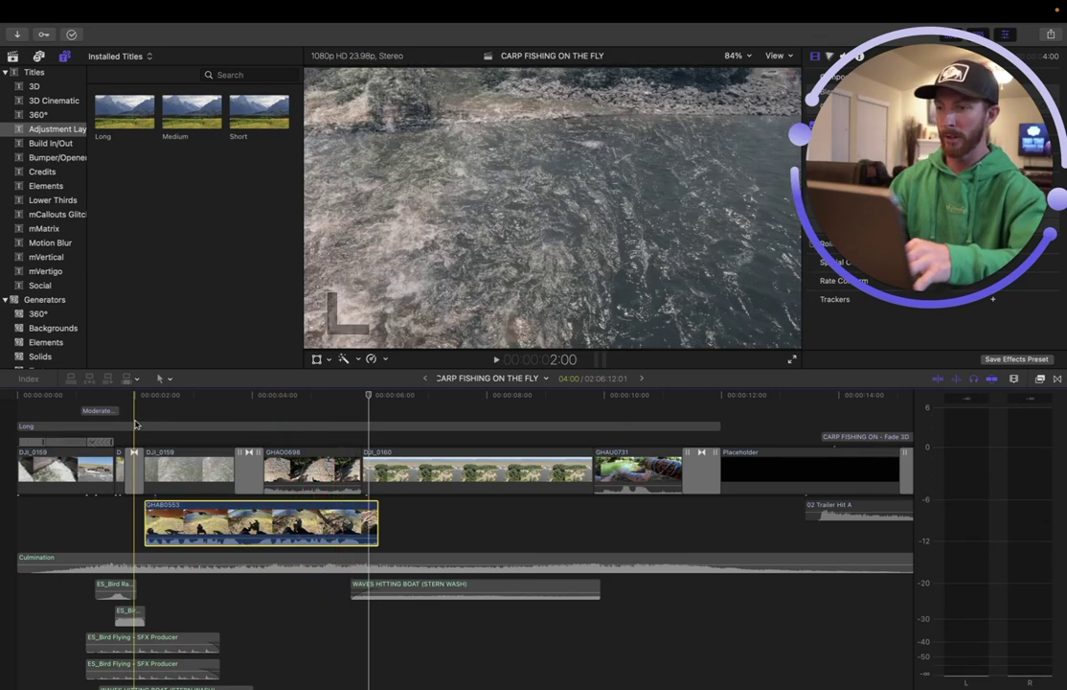
{"action": "scroll", "coordinate": [136, 425], "scroll_direction": "down", "scroll_amount": 2}
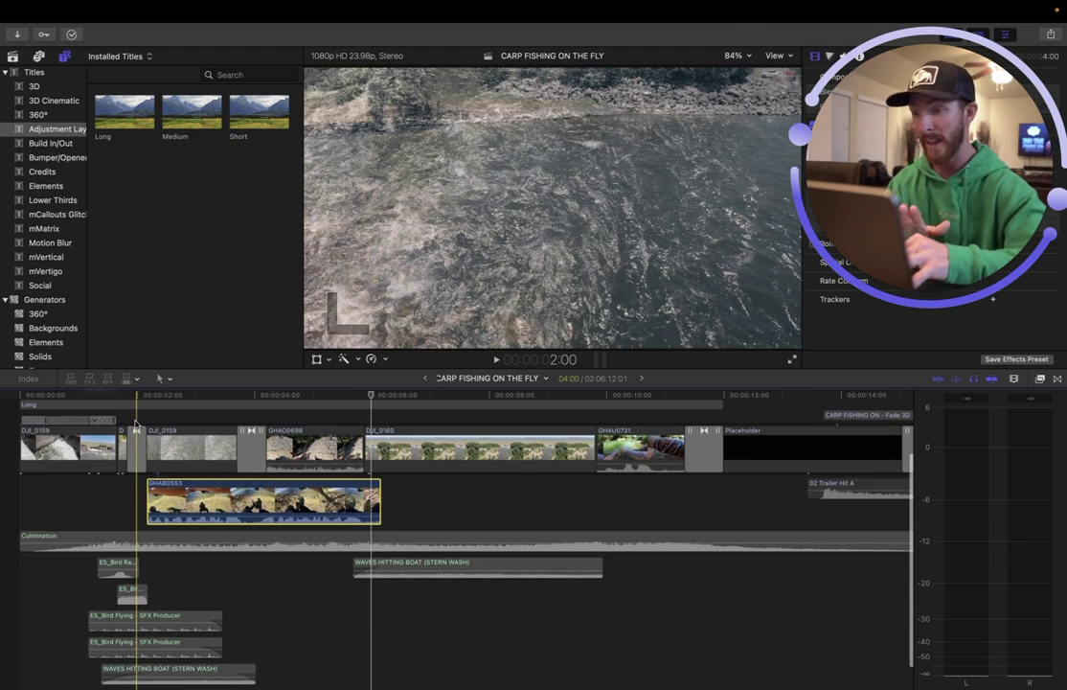
{"action": "left_click", "coordinate": [127, 541]}
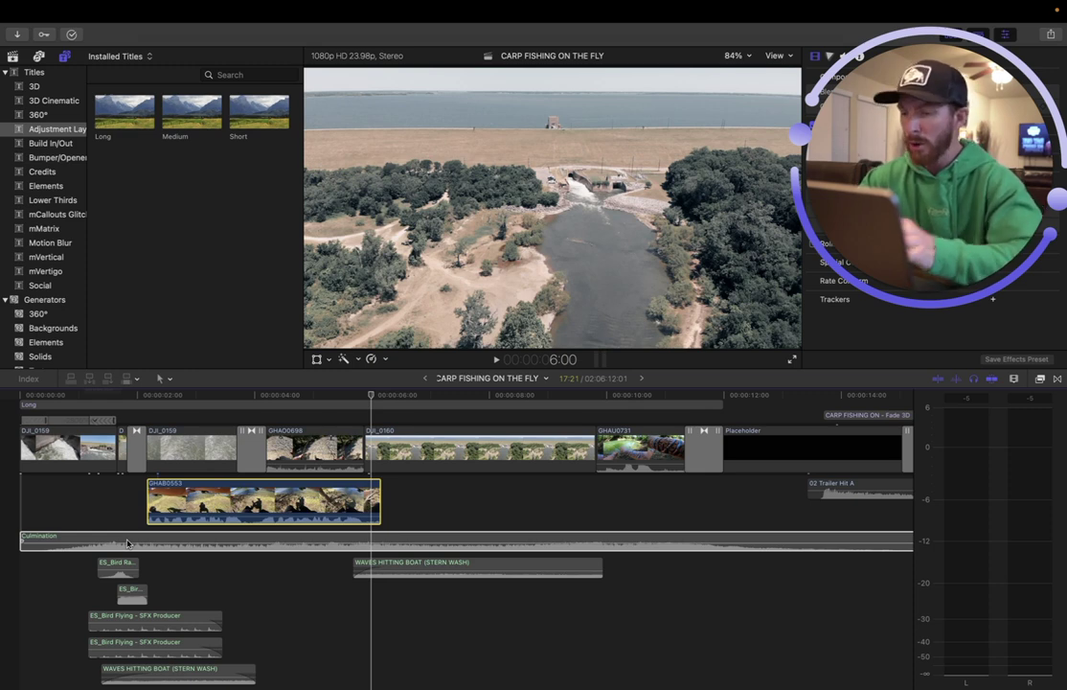
{"action": "scroll", "coordinate": [127, 544], "scroll_direction": "down", "scroll_amount": 2}
- Select the first bird sound effect and play the opening to hear it
{"action": "left_click", "coordinate": [128, 543]}
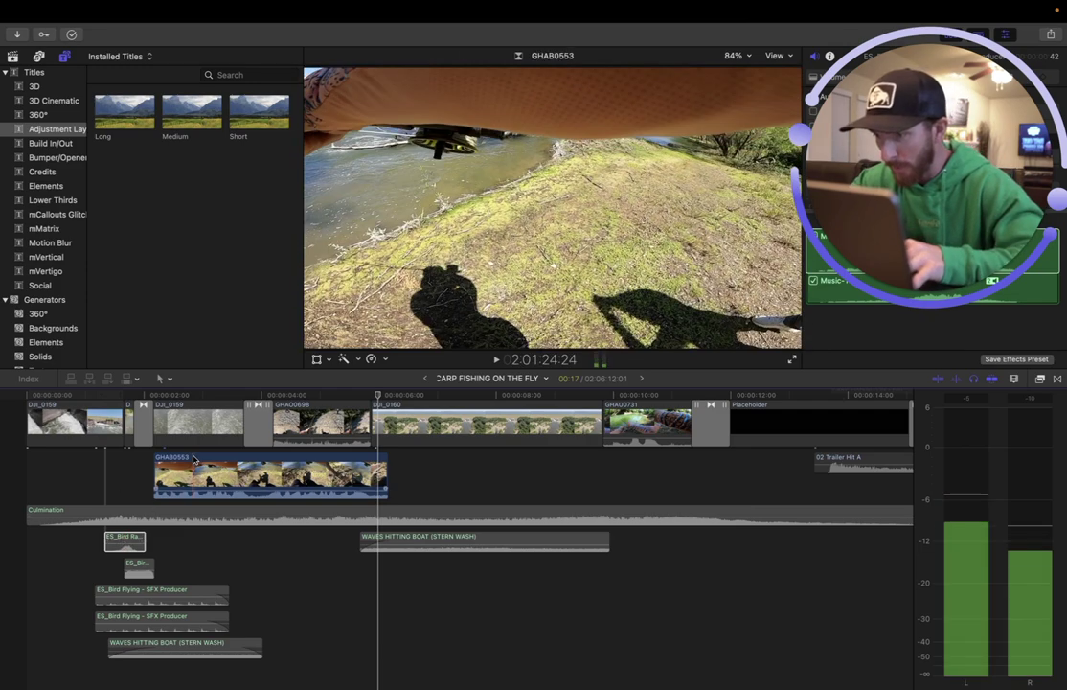
{"action": "left_click", "coordinate": [79, 557]}
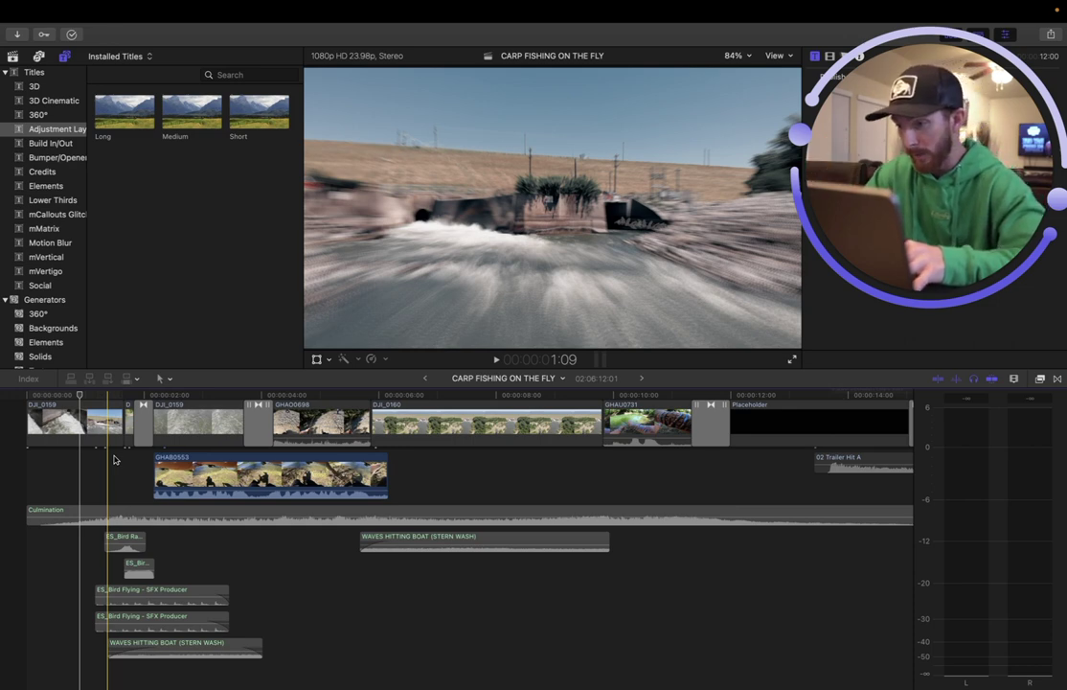
{"action": "left_click", "coordinate": [124, 540]}
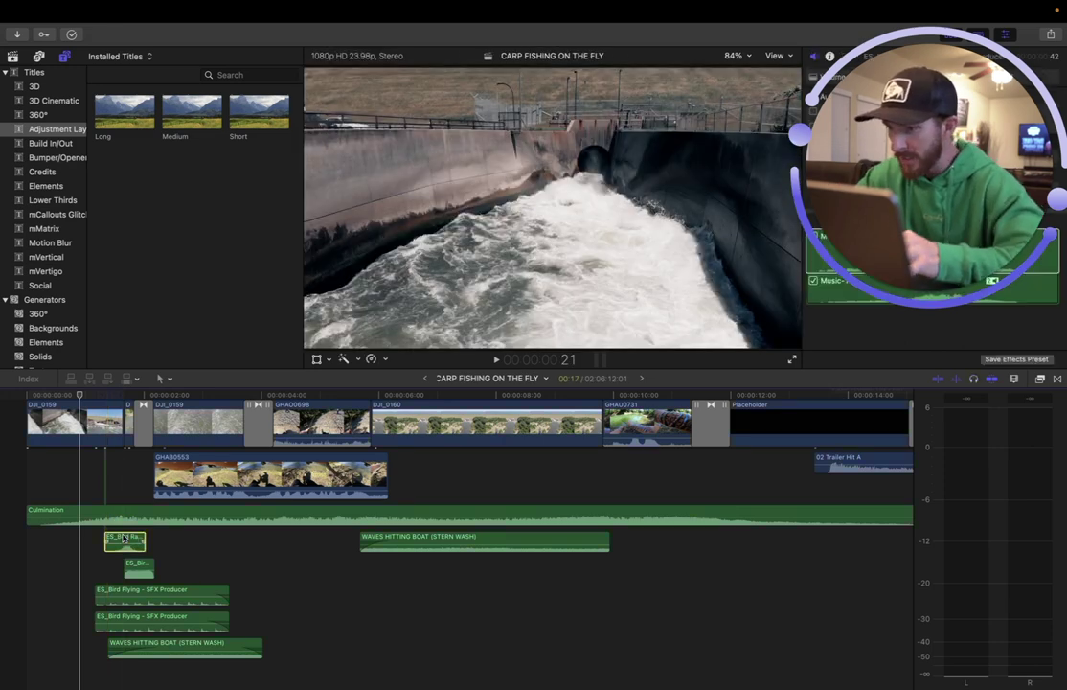
{"action": "key", "text": "space"}
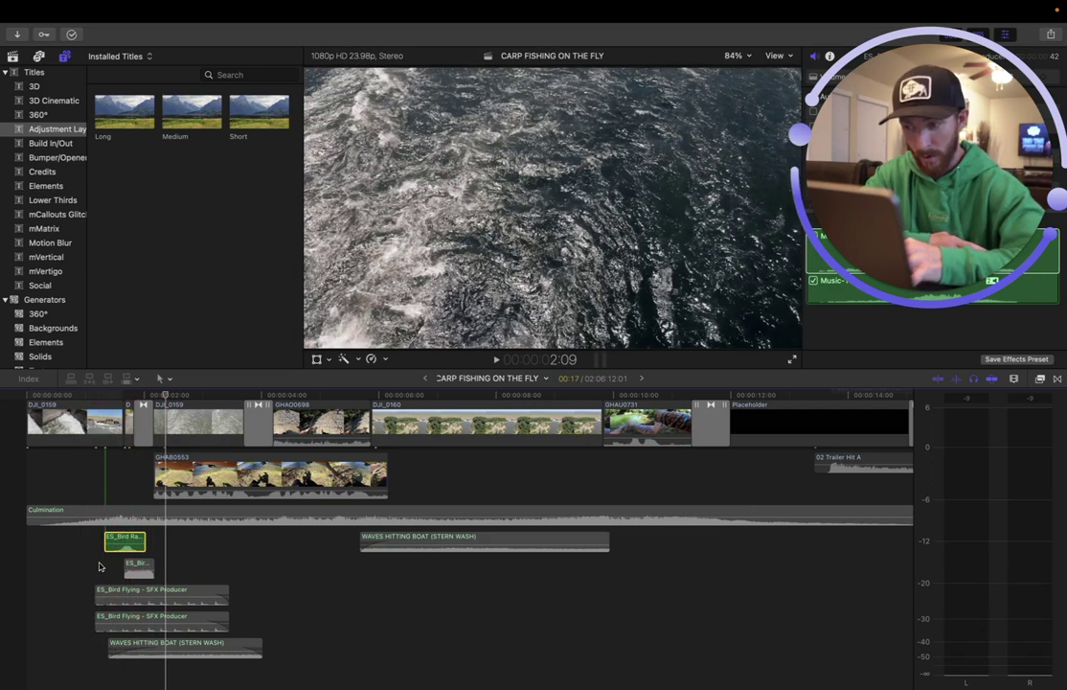
- Select both bird sound effects and replay the opening to hear them together
{"action": "left_click", "coordinate": [139, 567]}
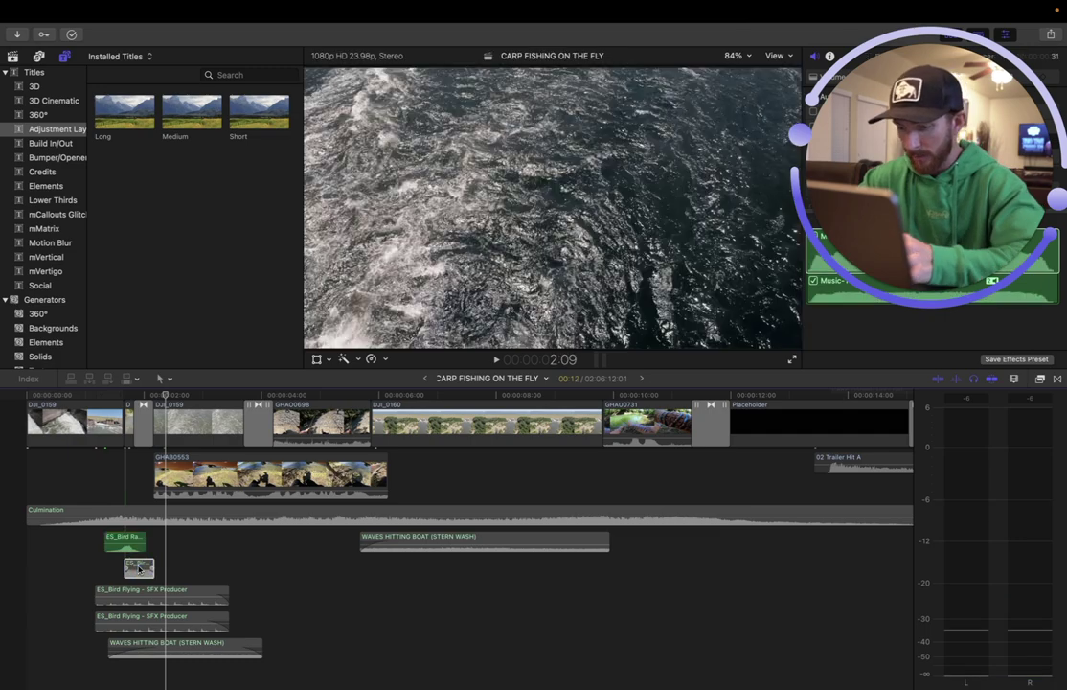
{"action": "key", "text": "/"}
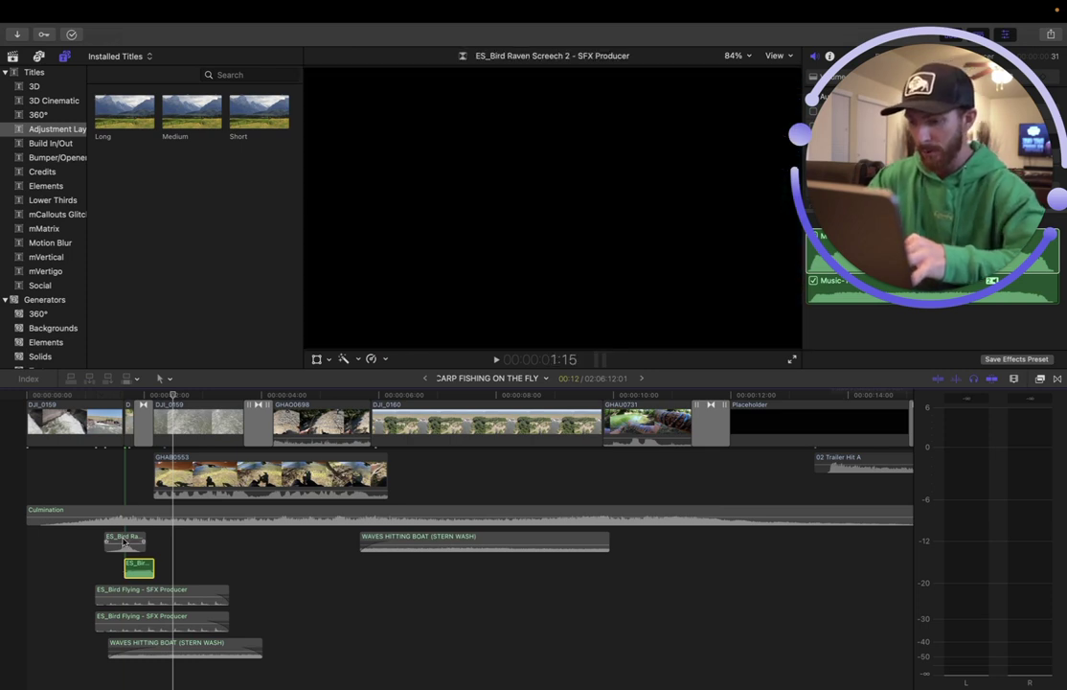
{"action": "left_click", "coordinate": [123, 541], "text": "super"}
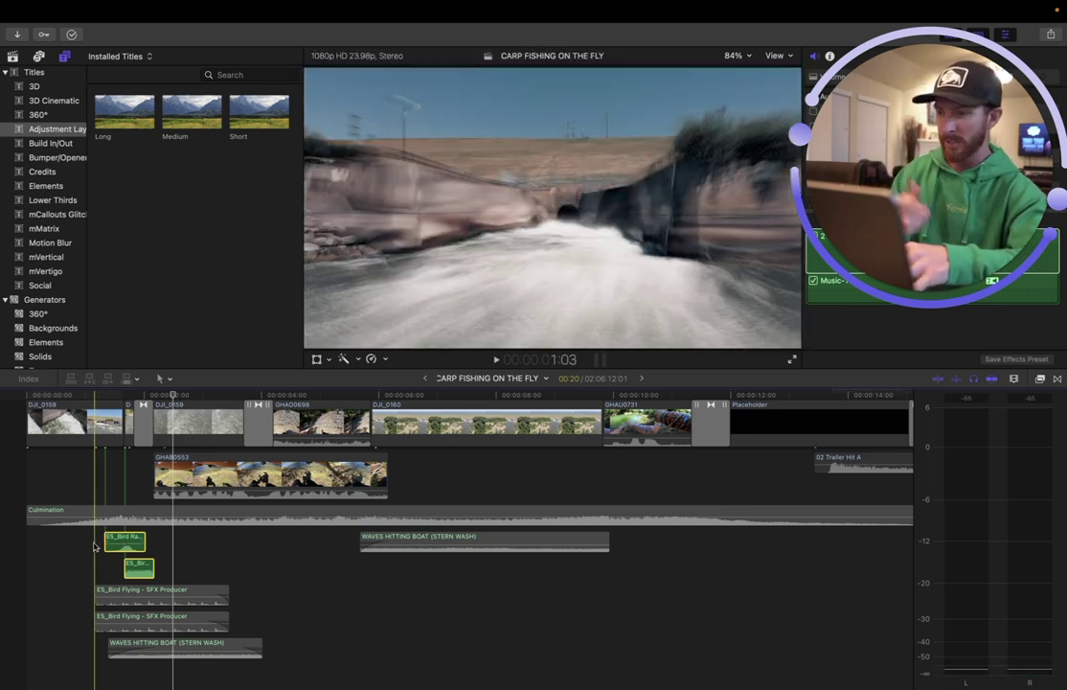
{"action": "key", "text": "space"}
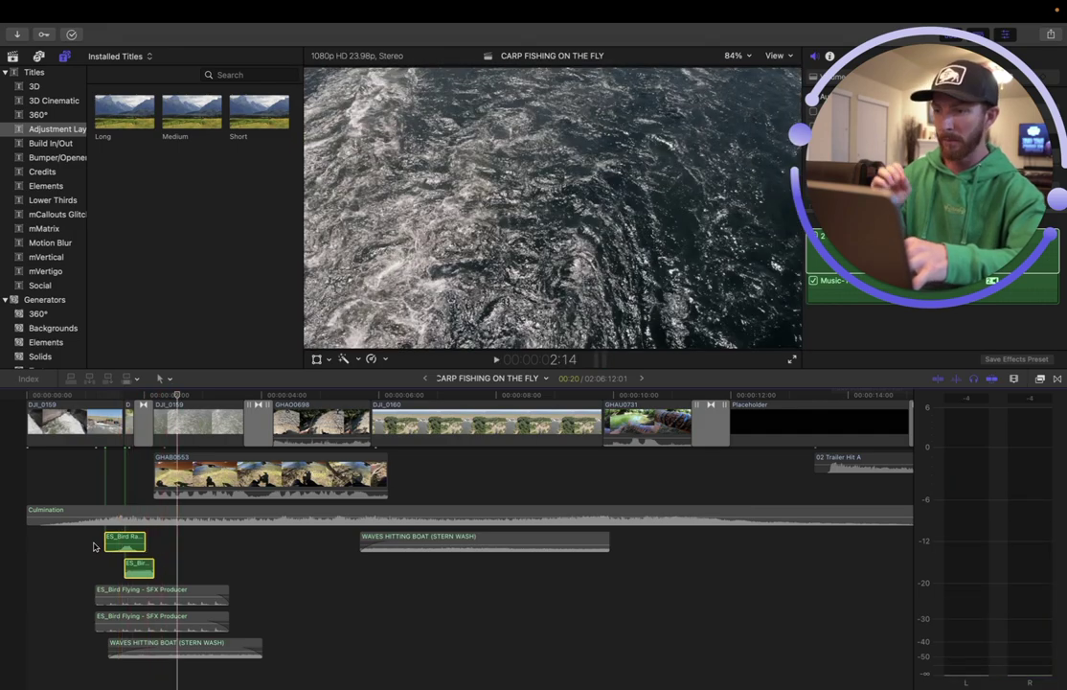
{"action": "key", "text": "space"}
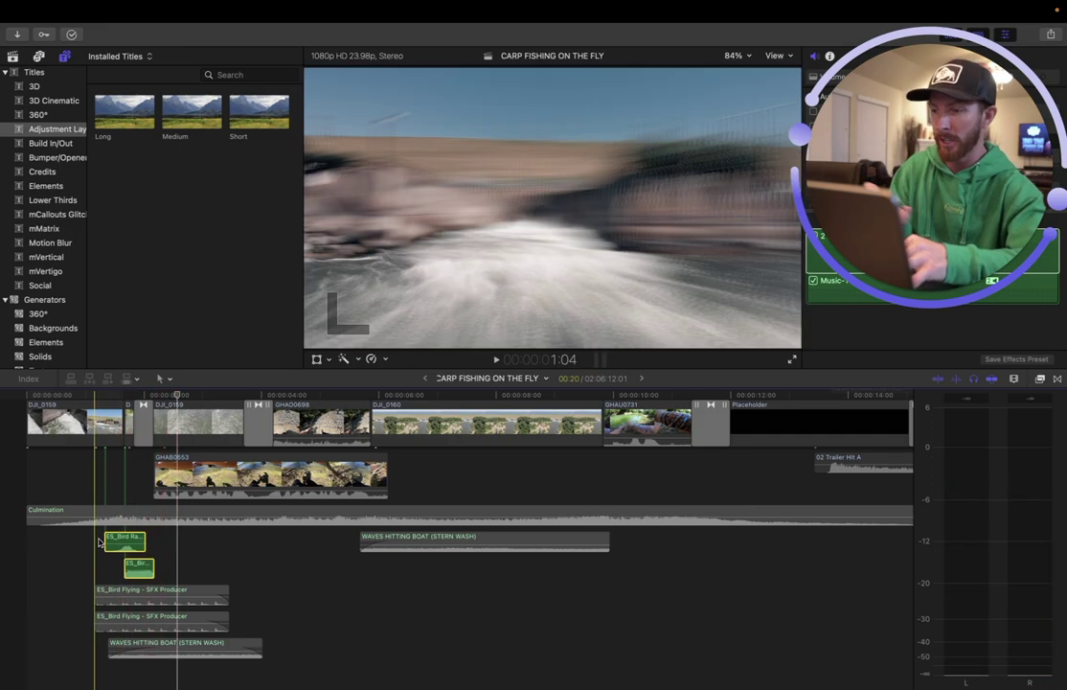
{"action": "key", "text": "space"}
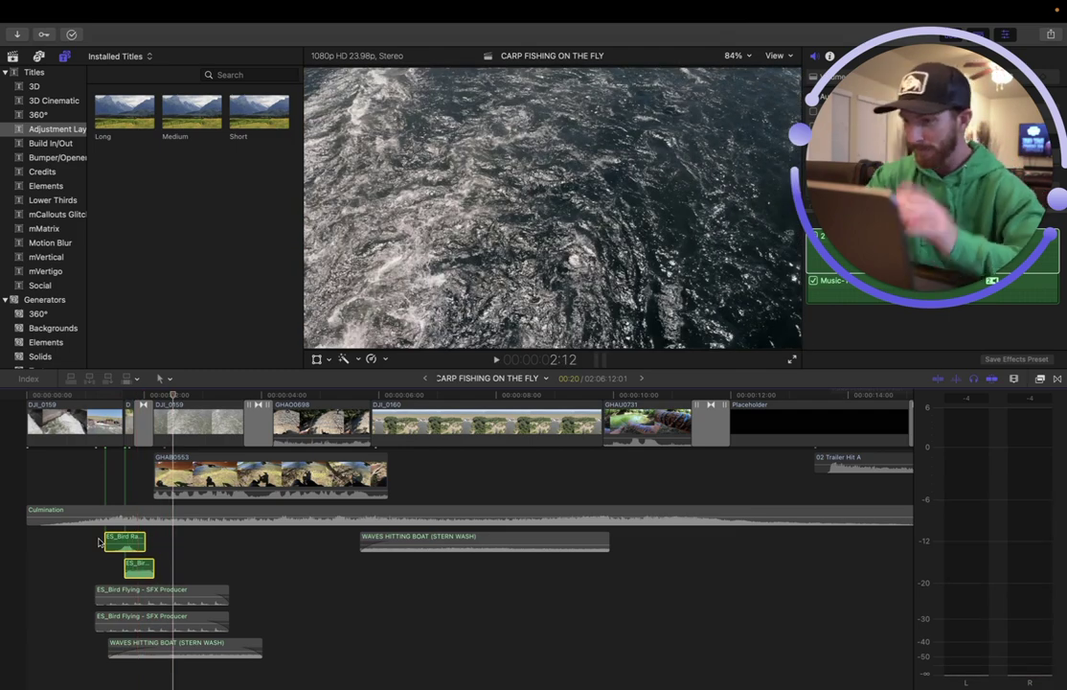
- Select the ES_Bird Flying - SFX Producer clip and replay the opening shots a few times to hear it
{"action": "left_click", "coordinate": [107, 593]}
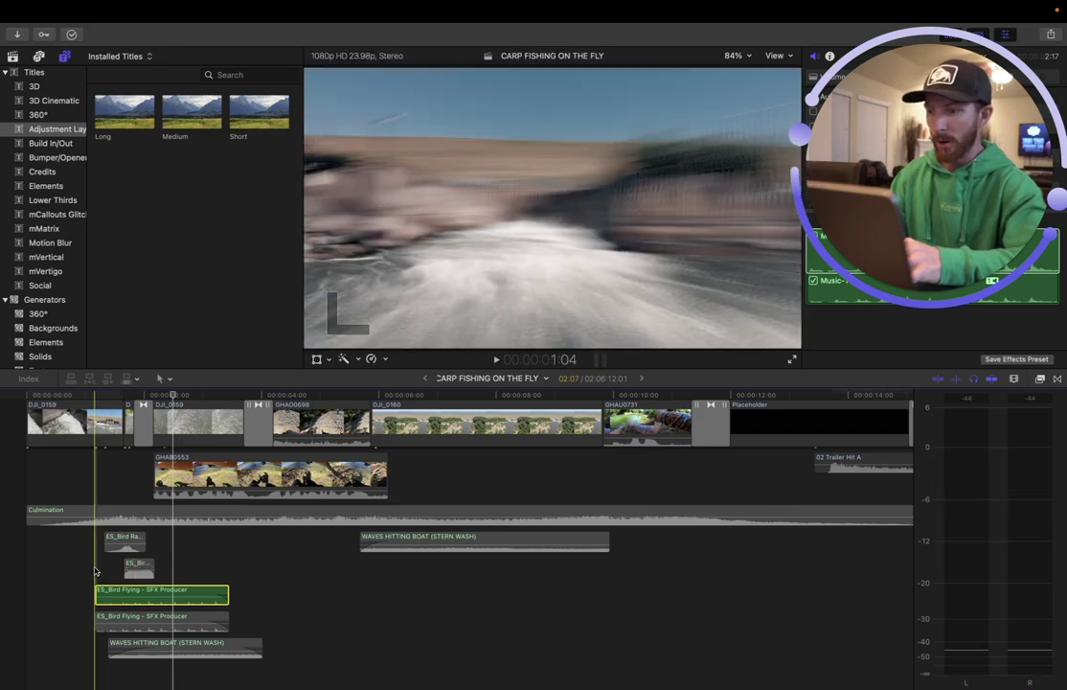
{"action": "key", "text": "space"}
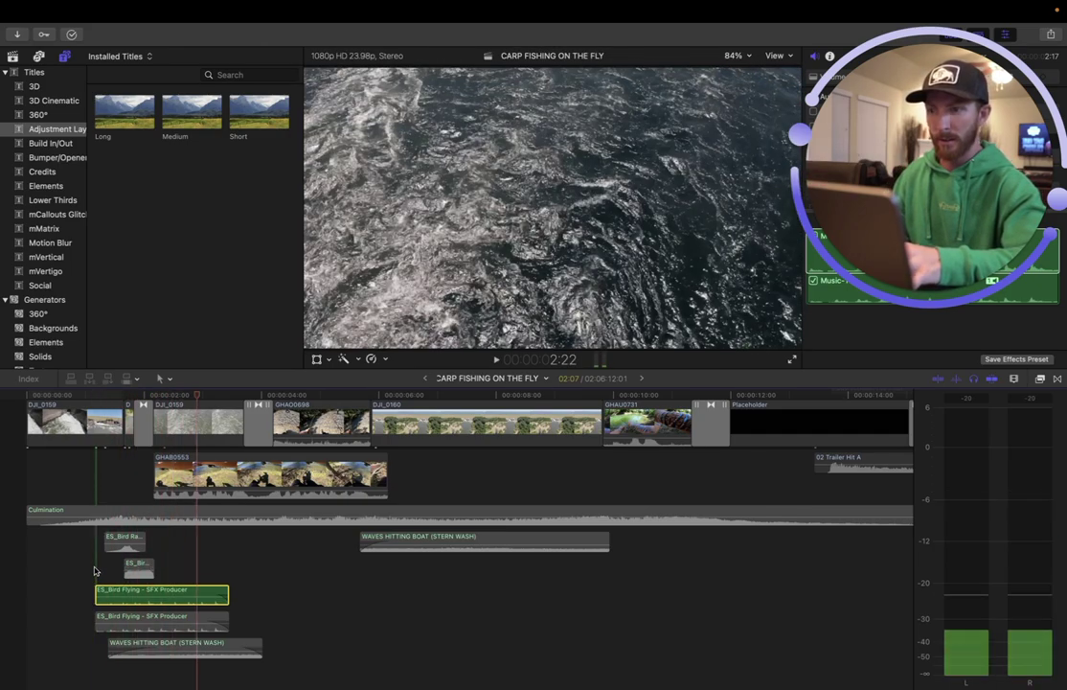
{"action": "key", "text": "space"}
{"action": "key", "text": "space"}
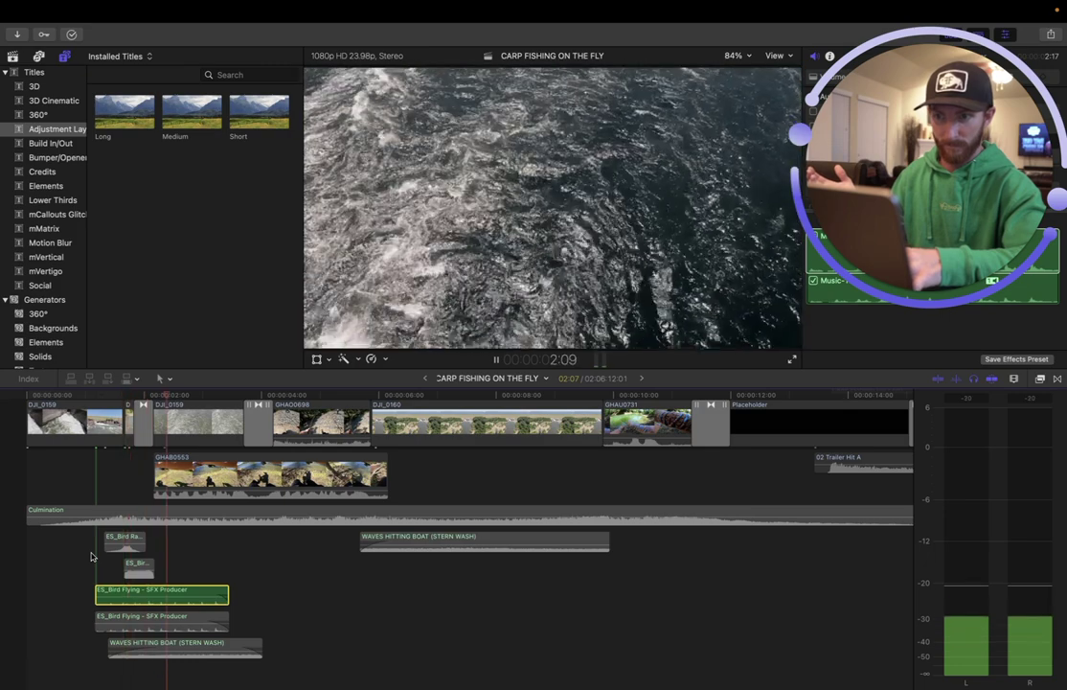
{"action": "key", "text": "space"}
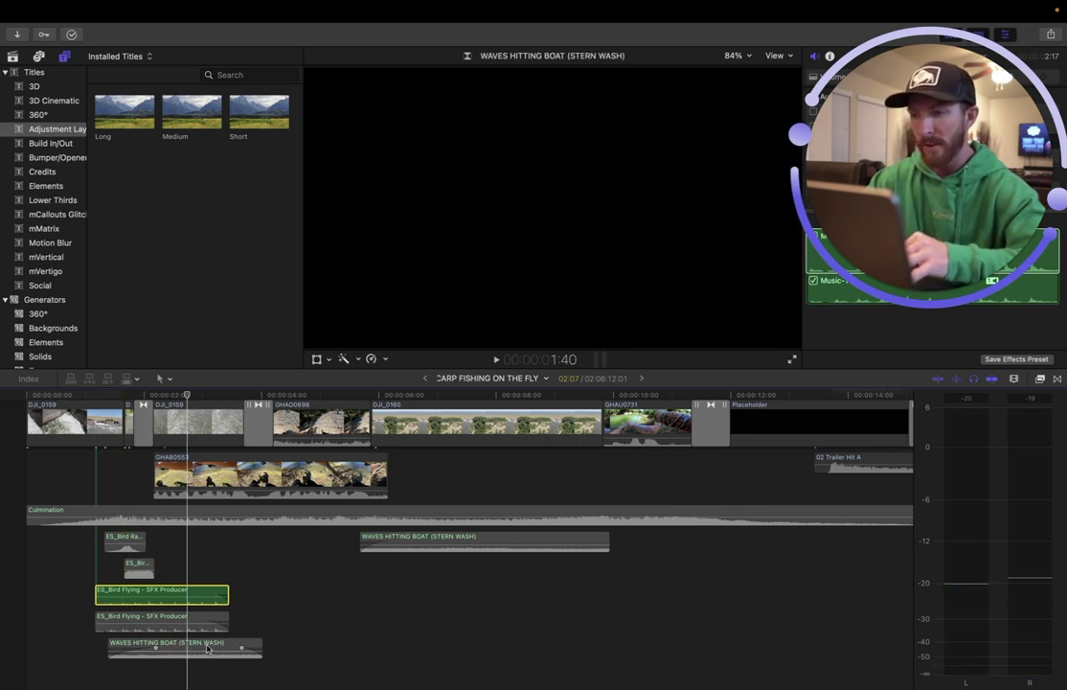
{"action": "scroll", "coordinate": [170, 422], "scroll_direction": "up", "scroll_amount": 3}
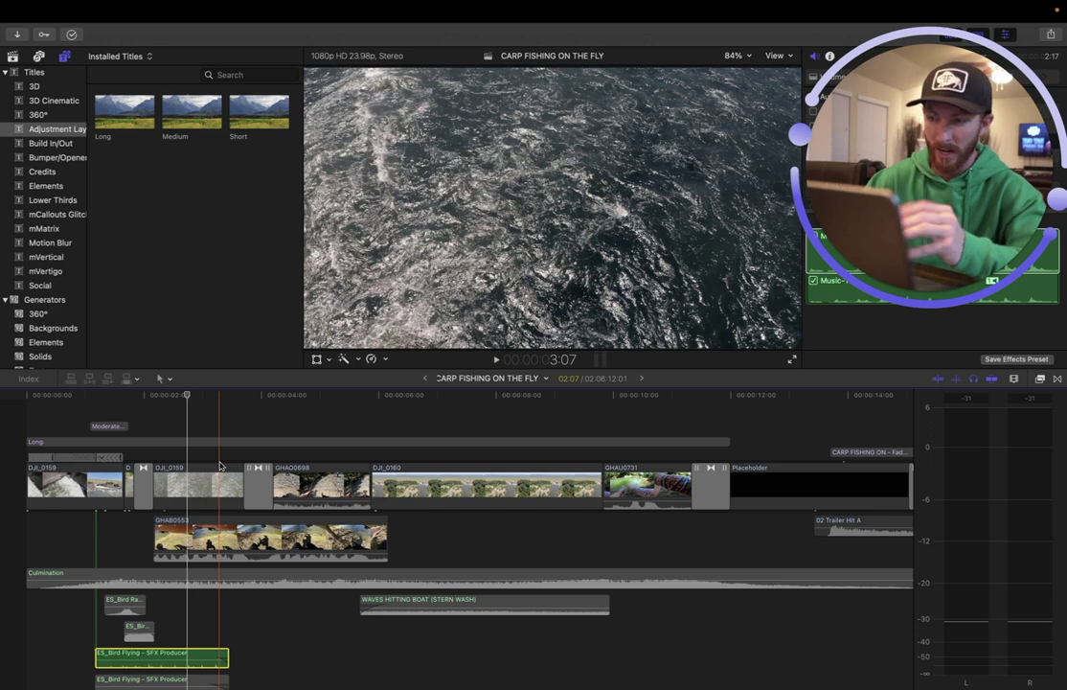
{"action": "scroll", "coordinate": [219, 467], "scroll_direction": "down", "scroll_amount": 2}
{"action": "left_click", "coordinate": [150, 670]}
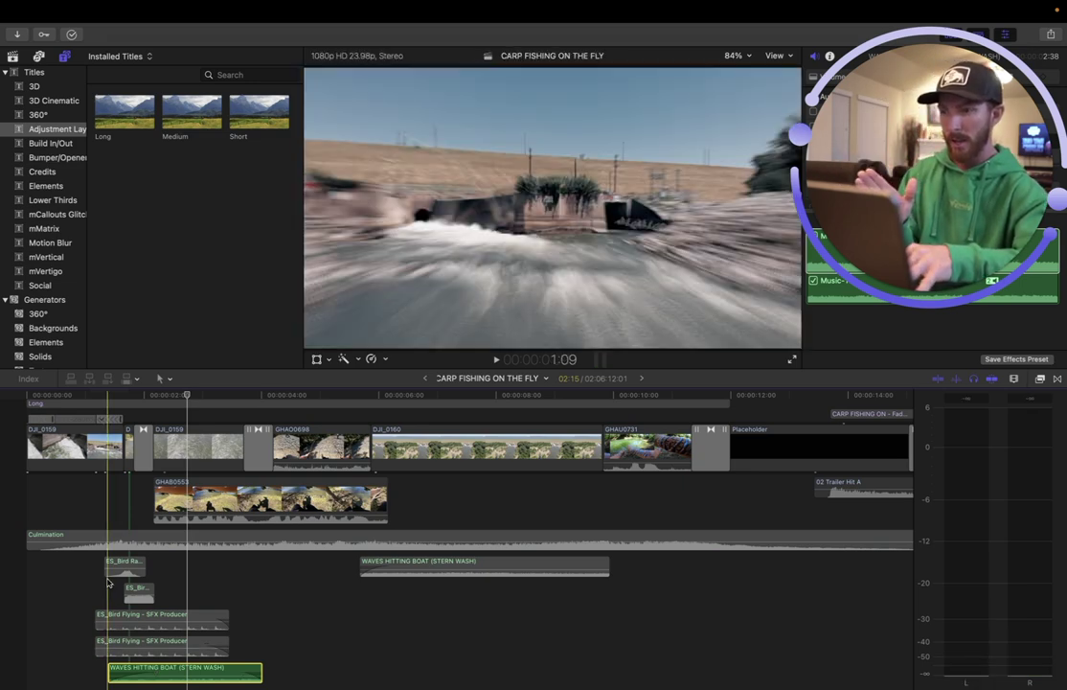
{"action": "key", "text": "space"}
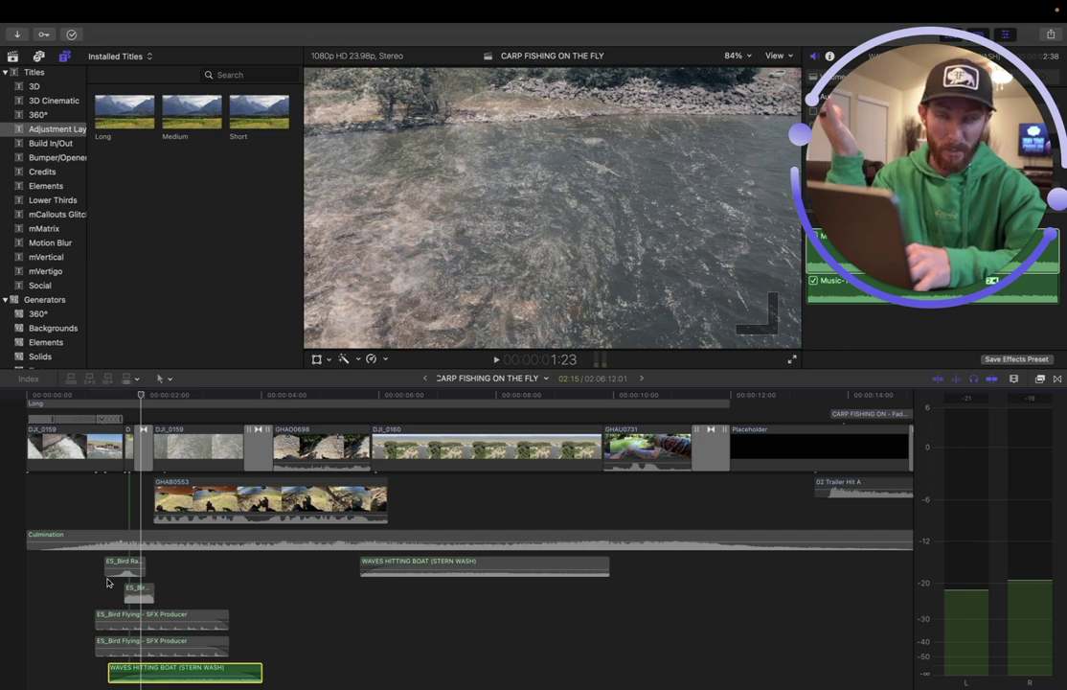
{"action": "key", "text": "space"}
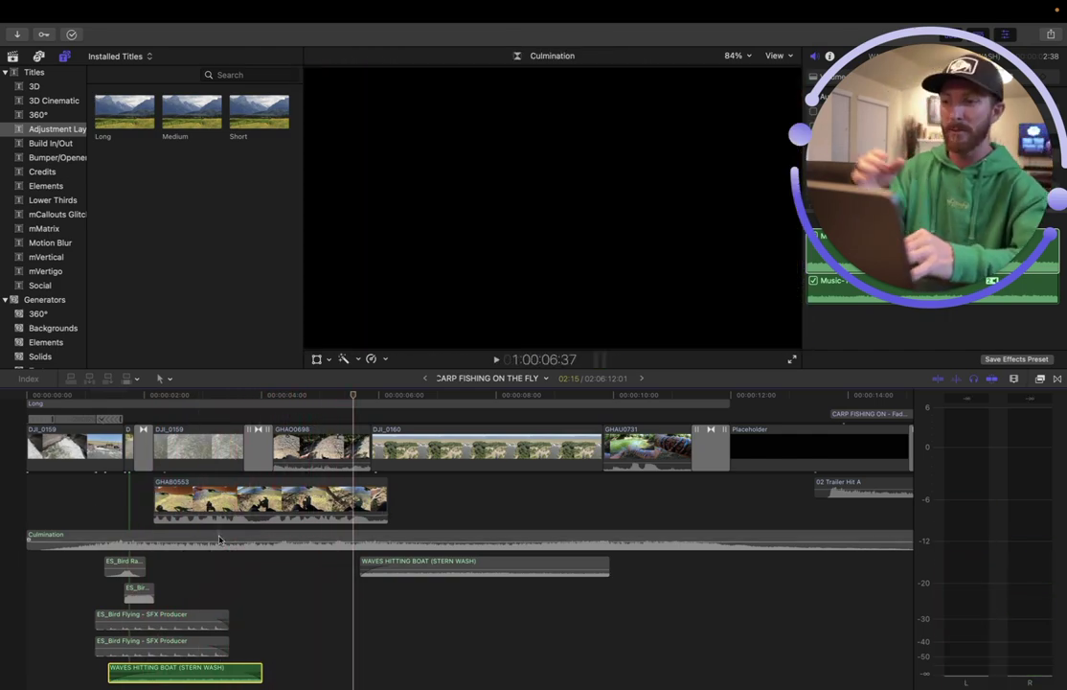
{"action": "scroll", "coordinate": [218, 539], "scroll_direction": "down", "scroll_amount": 2}
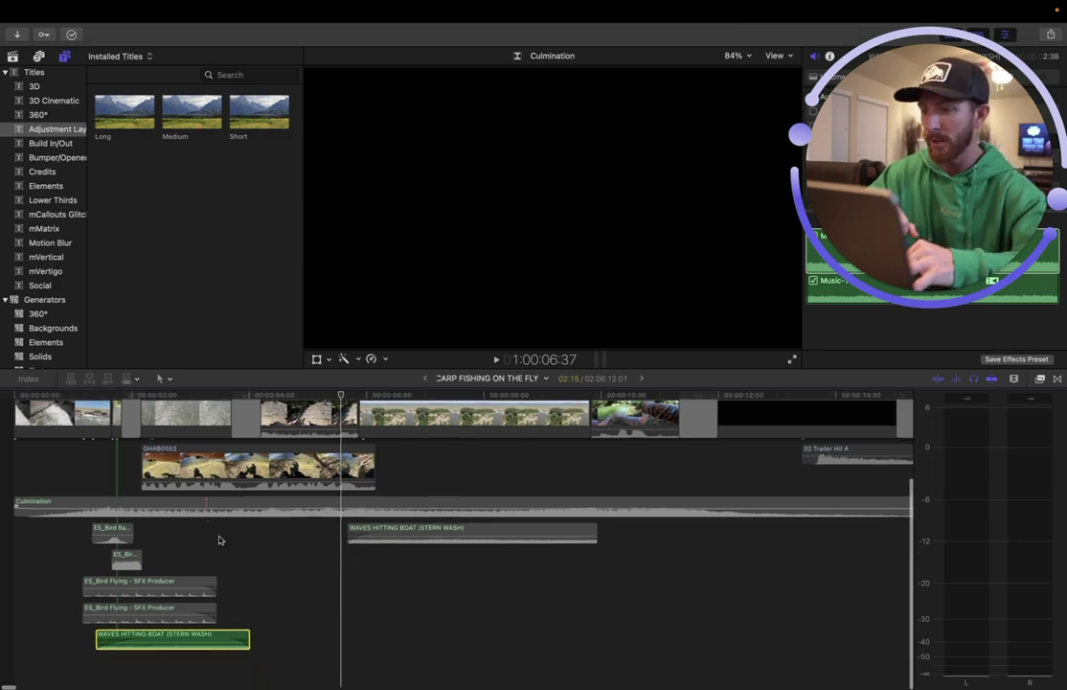
{"action": "scroll", "coordinate": [218, 540], "scroll_direction": "up", "scroll_amount": 2}
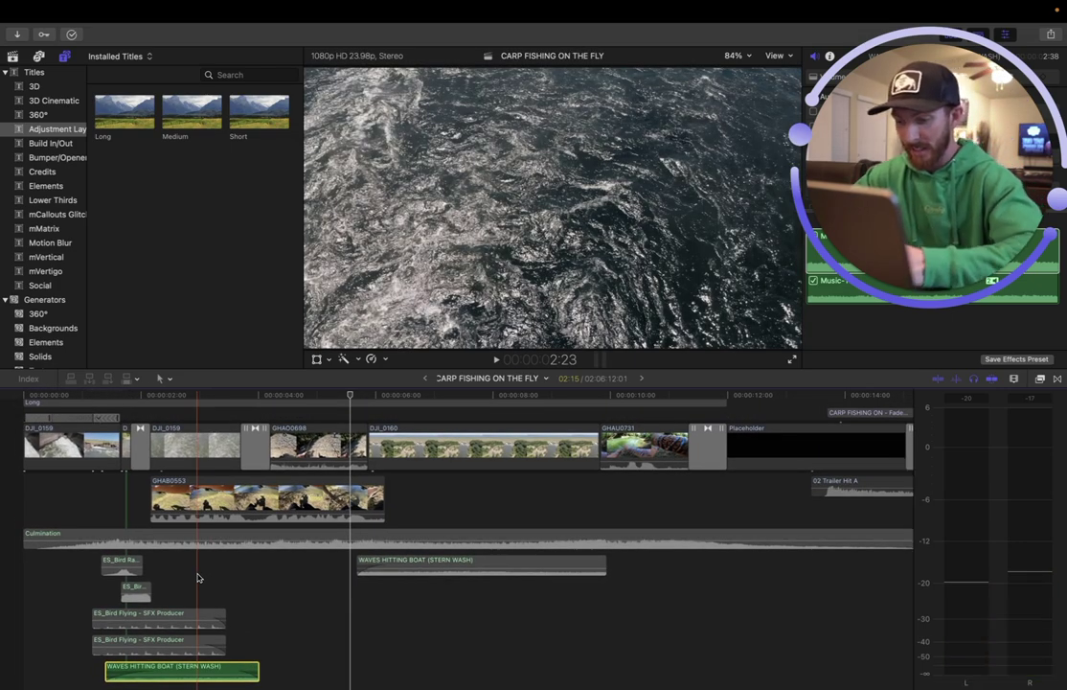
{"action": "key", "text": "space"}
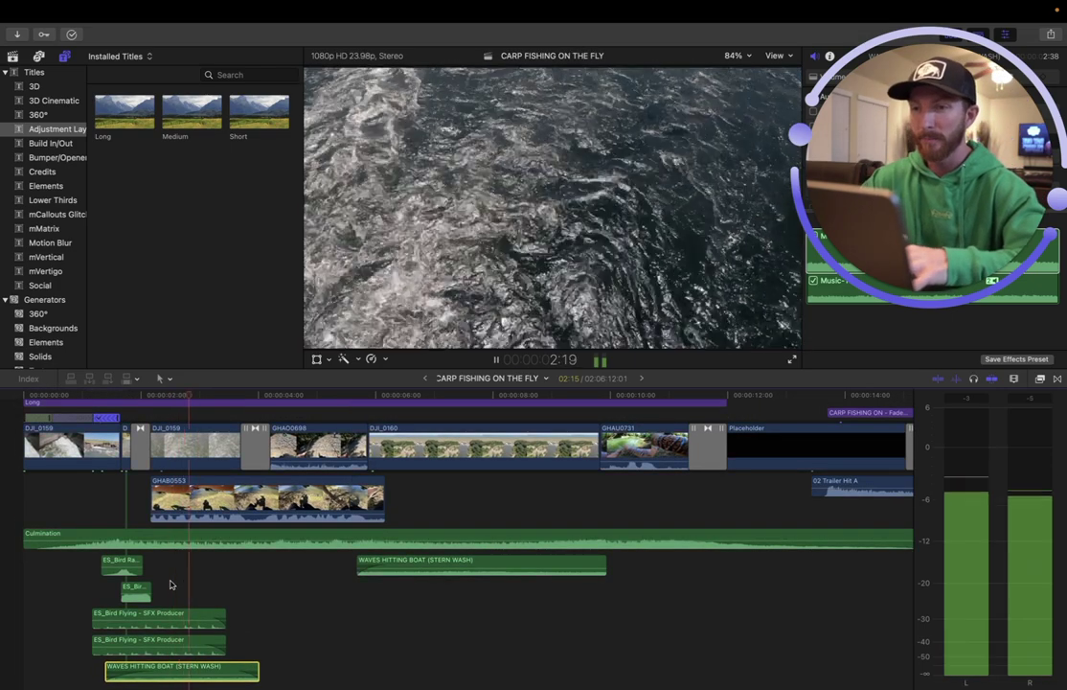
{"action": "key", "text": "space"}
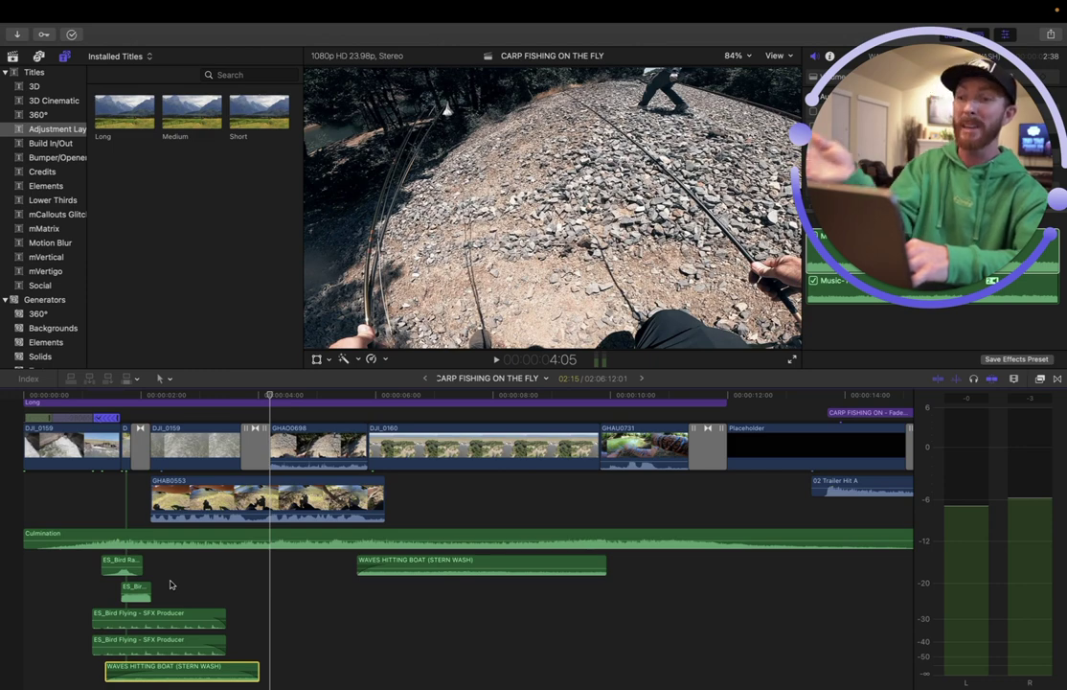
{"action": "left_click", "coordinate": [407, 567]}
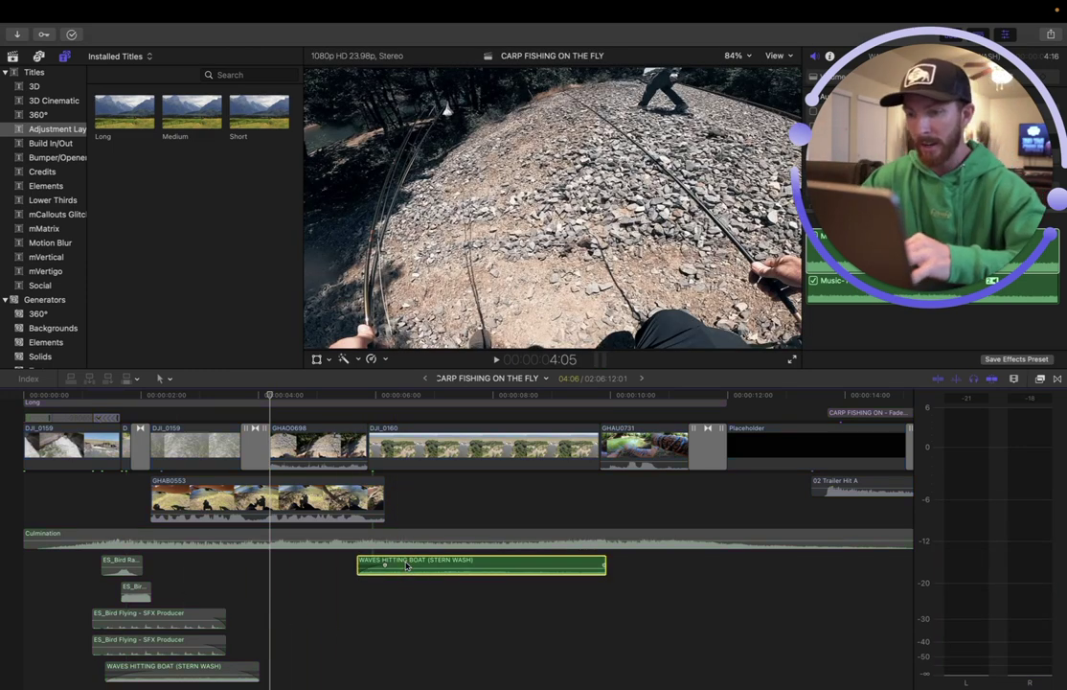
{"action": "scroll", "coordinate": [369, 603], "scroll_direction": "up", "scroll_amount": 2}
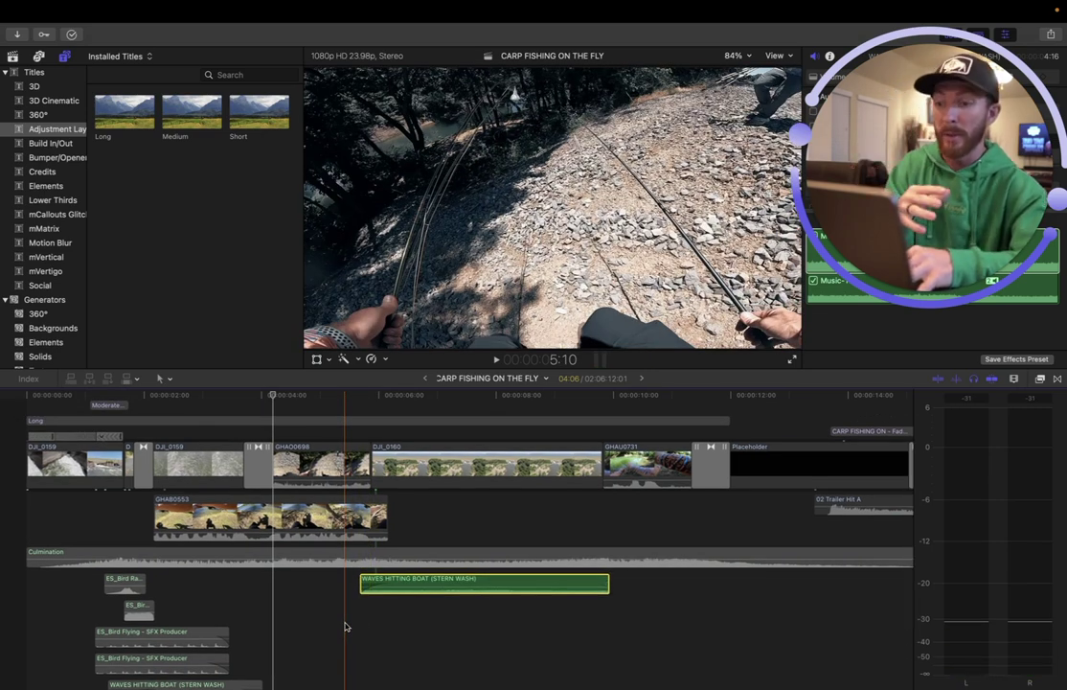
{"action": "key", "text": "space"}
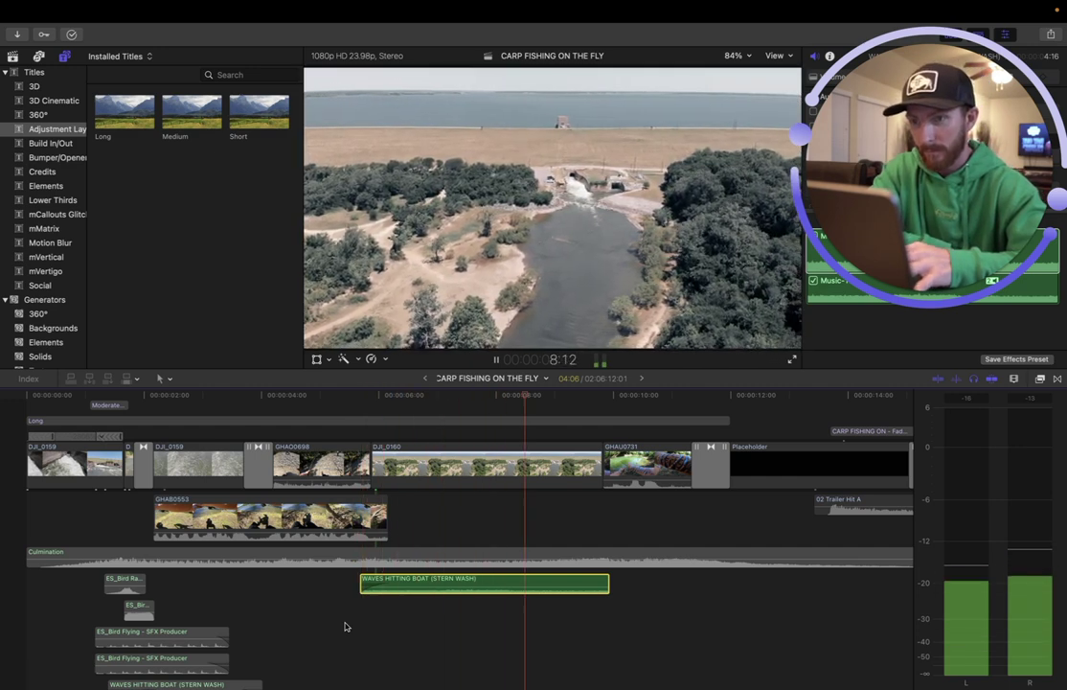
{"action": "key", "text": "space"}
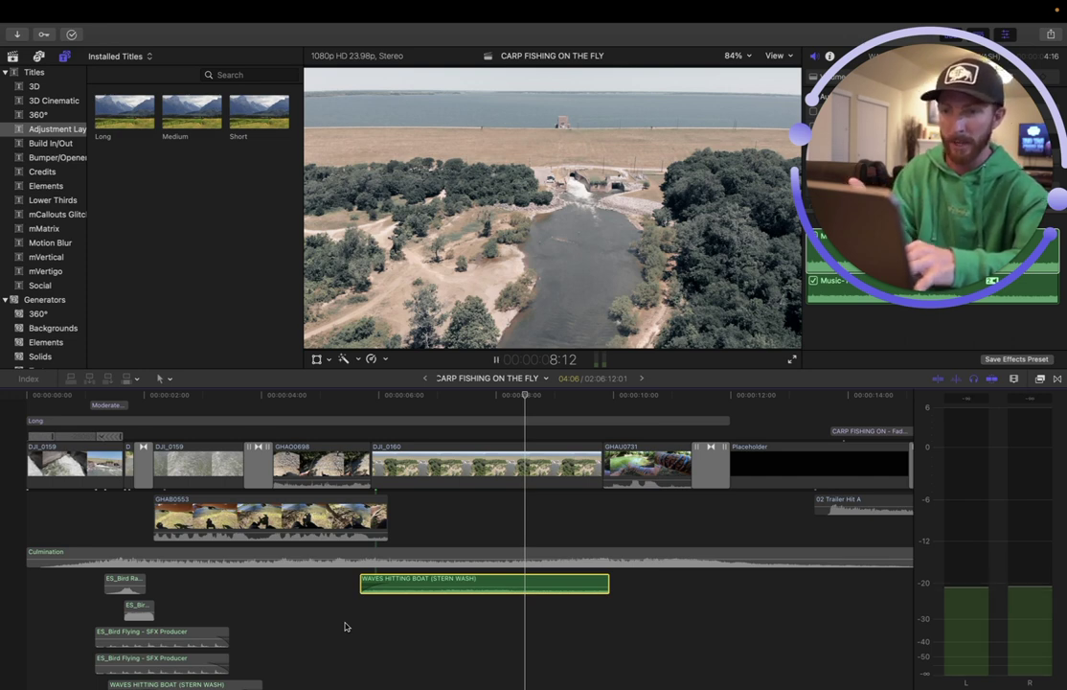
{"action": "key", "text": "space"}
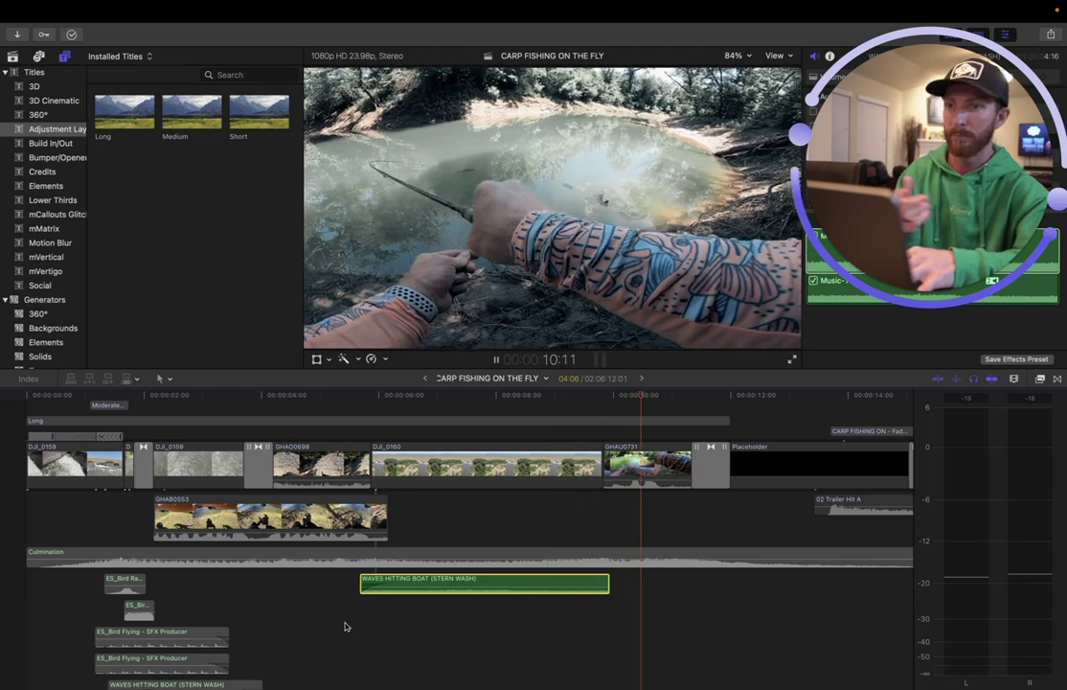
{"action": "key", "text": "space"}
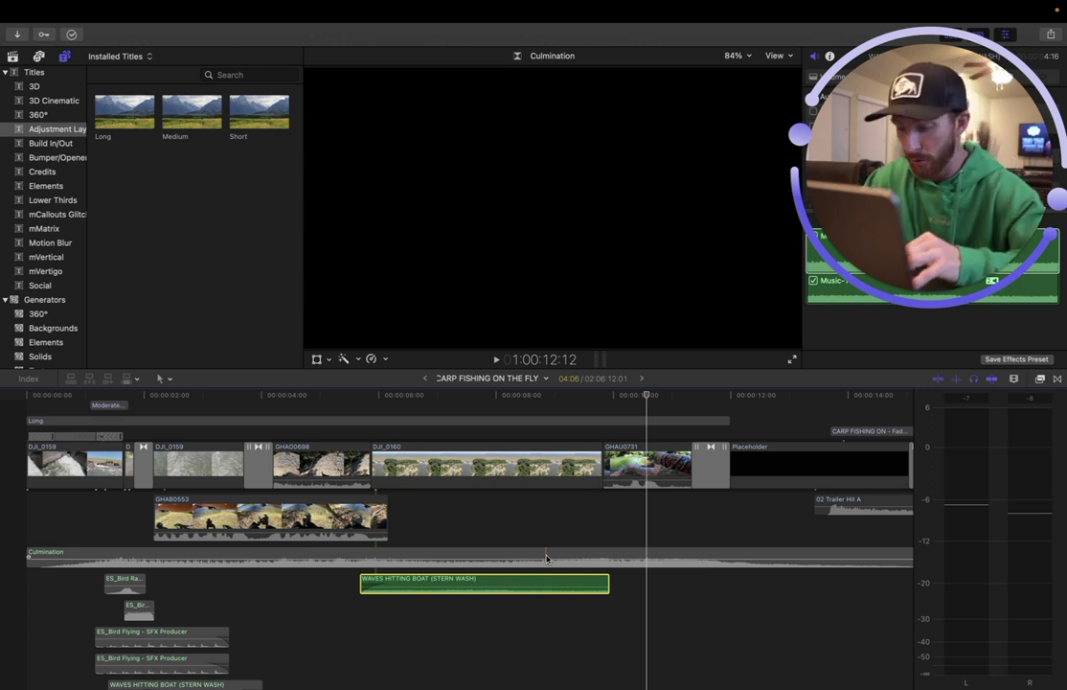
- Play from the pond shot to the intro's end, then select the CARP FISHING ON - Fade 3D title
{"action": "key", "text": "space"}
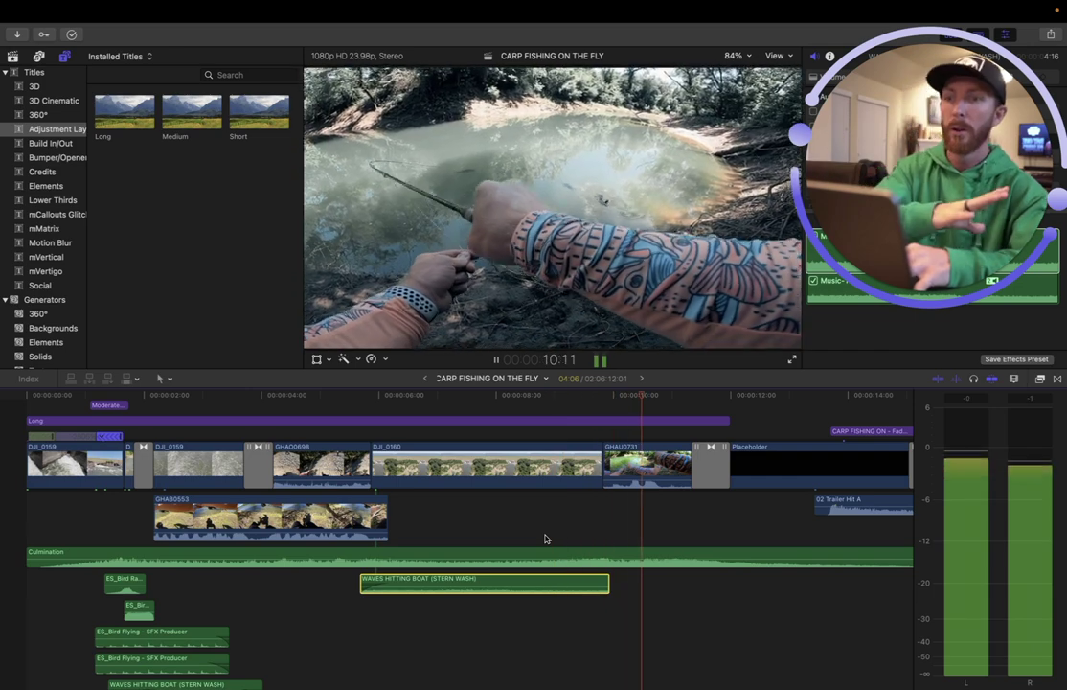
{"action": "key", "text": "space"}
{"action": "scroll", "coordinate": [545, 539], "scroll_direction": "right", "scroll_amount": 5}
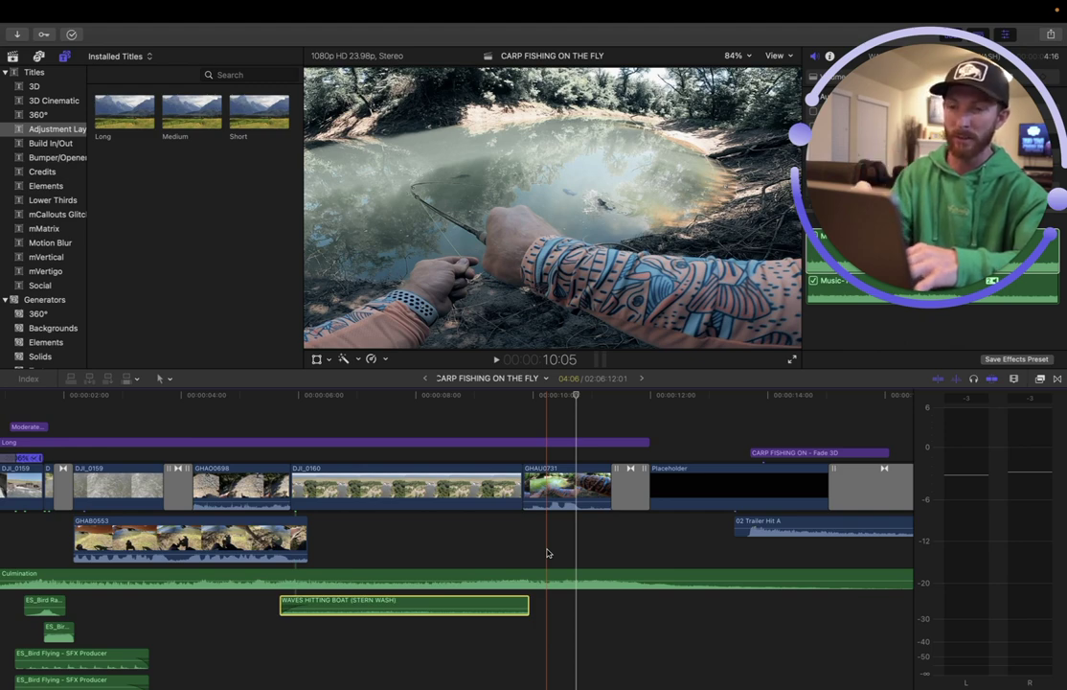
{"action": "key", "text": "space"}
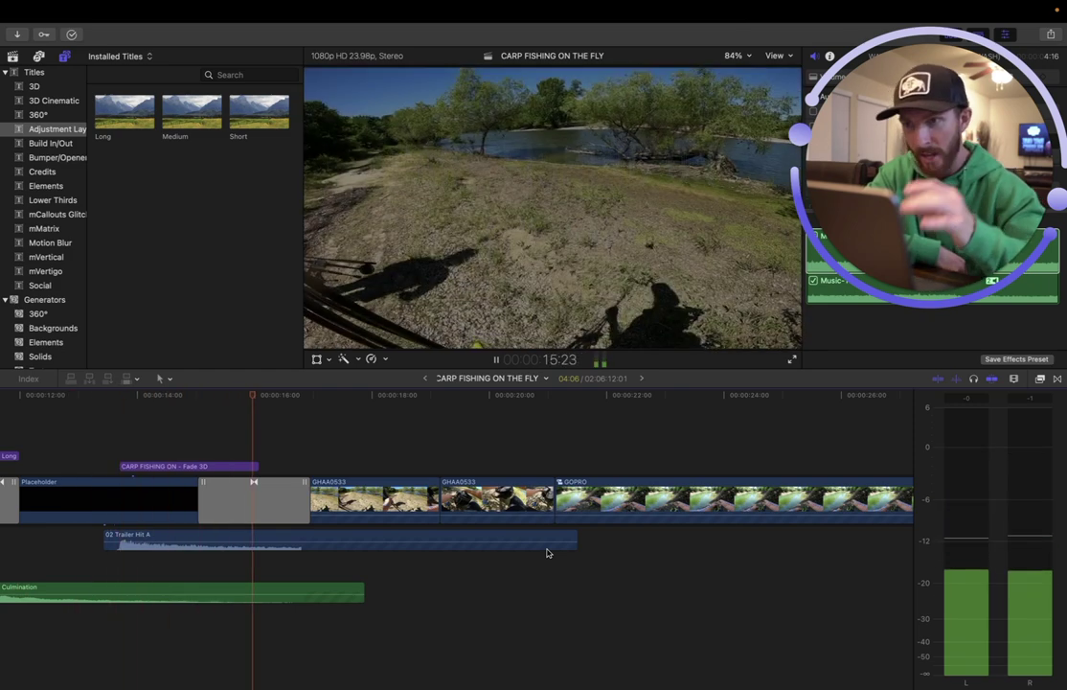
{"action": "key", "text": "space"}
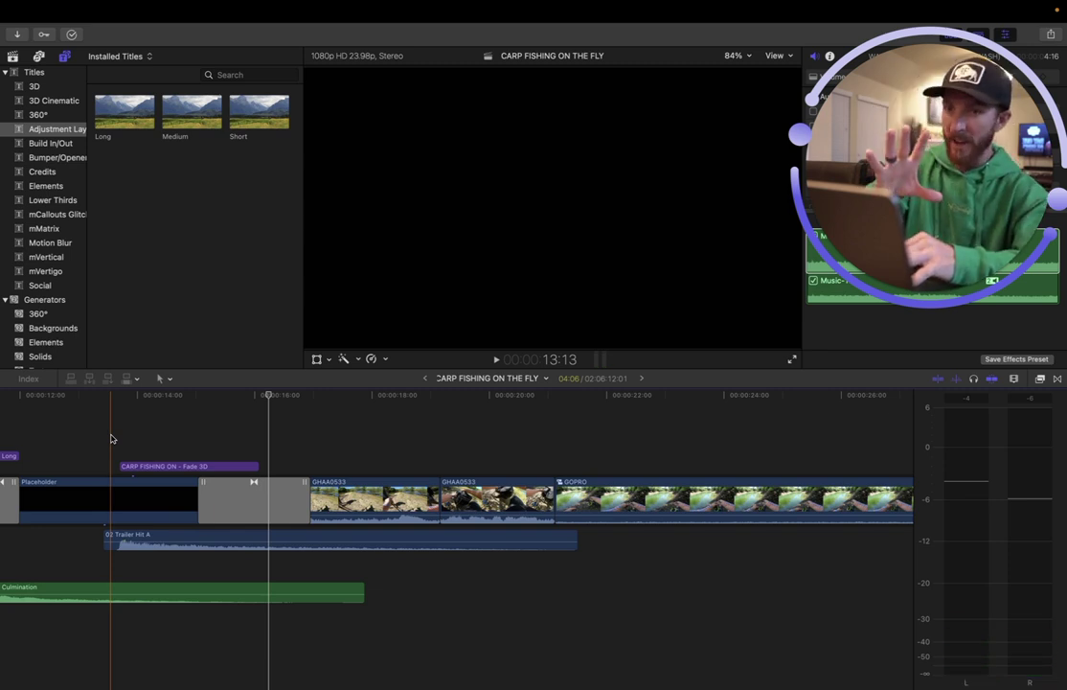
{"action": "key", "text": "space"}
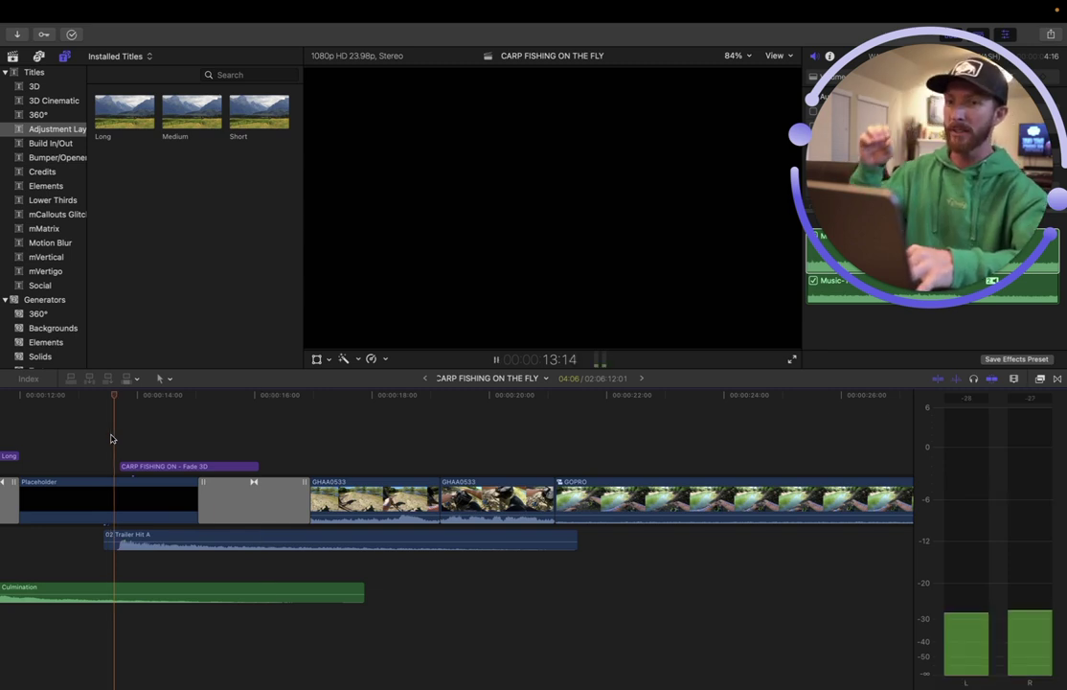
{"action": "key", "text": "space"}
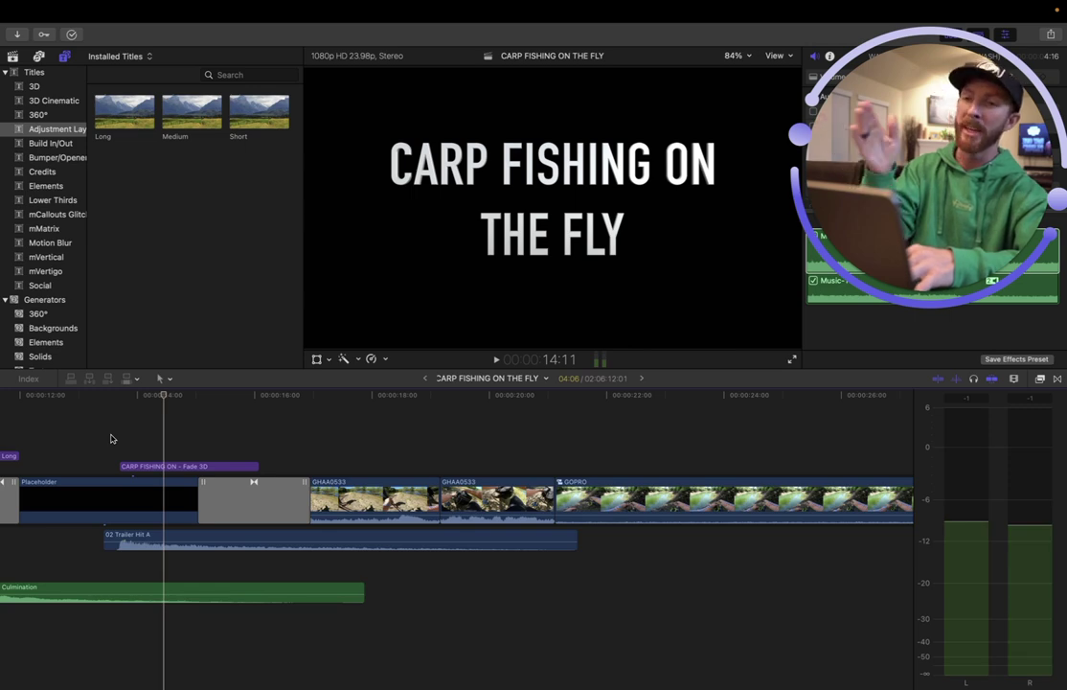
{"action": "key", "text": "space"}
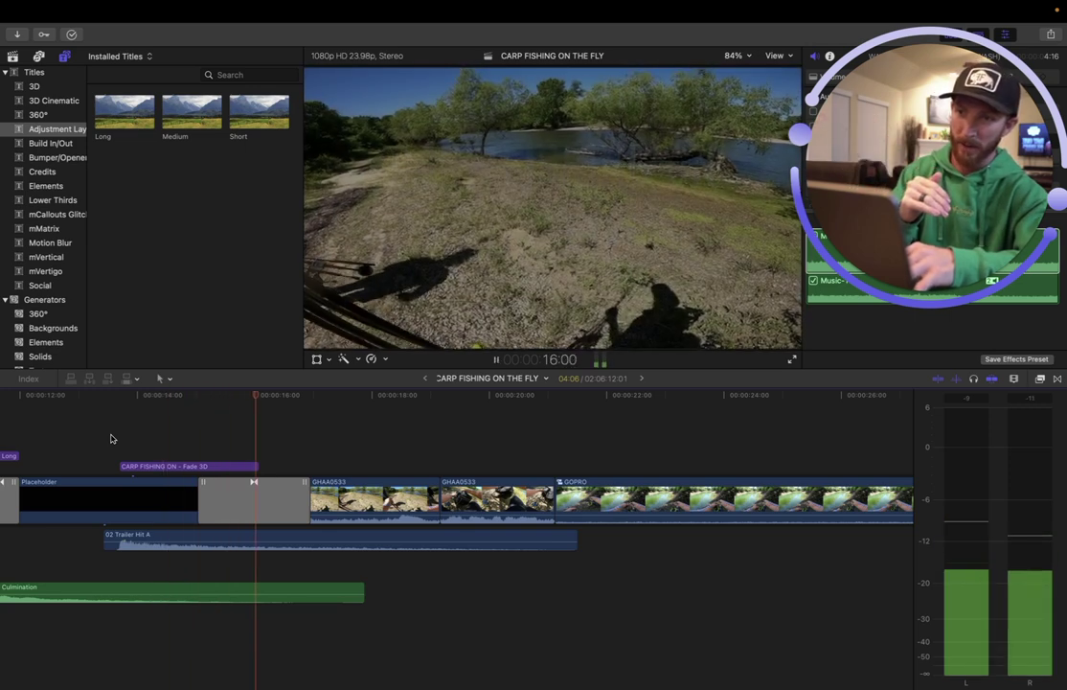
{"action": "left_click", "coordinate": [136, 466]}
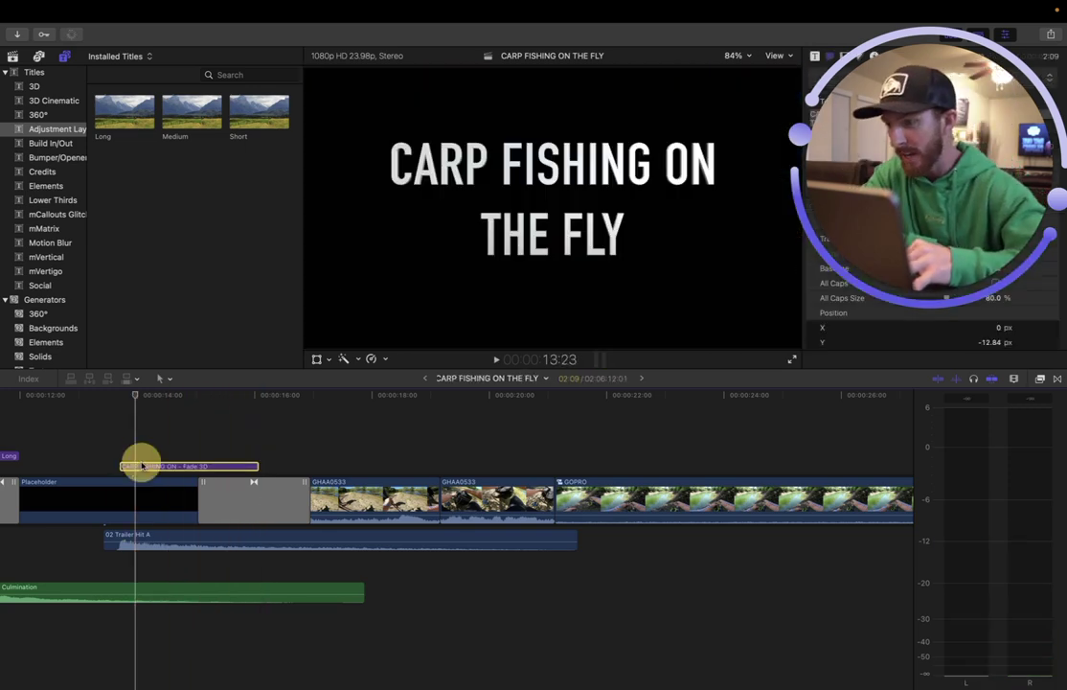
- Lengthen the title's Fade Duration: In to 51.94 and preview the slower fade-in twice
{"action": "left_click_drag", "start_coordinate": [910, 153], "coordinate": [910, 439]}
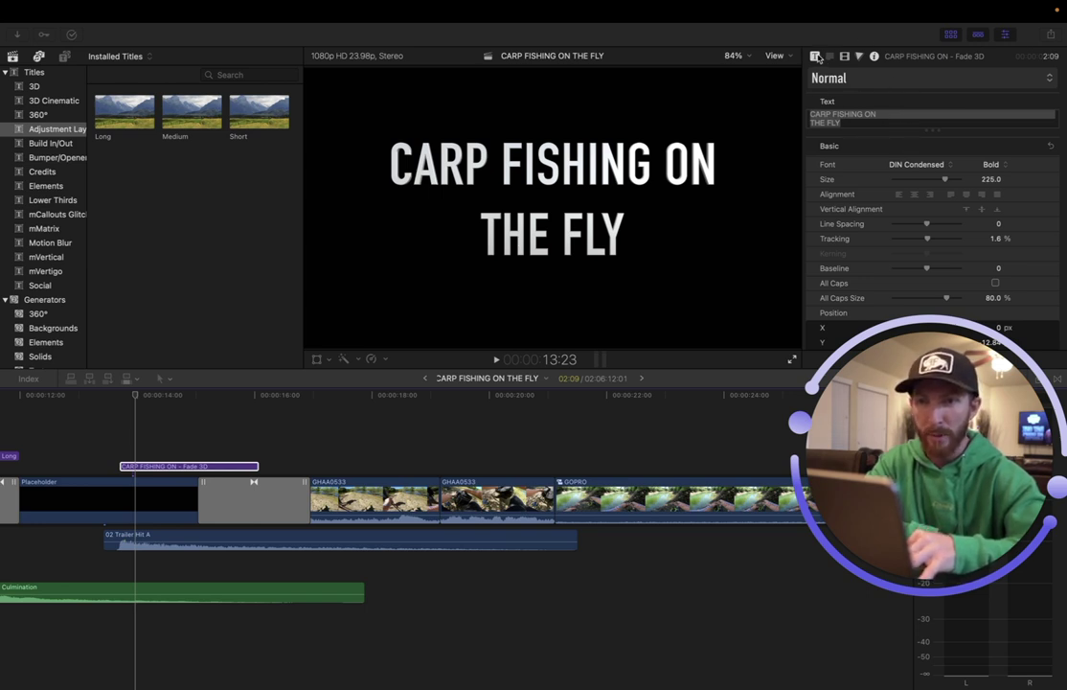
{"action": "left_click", "coordinate": [818, 58]}
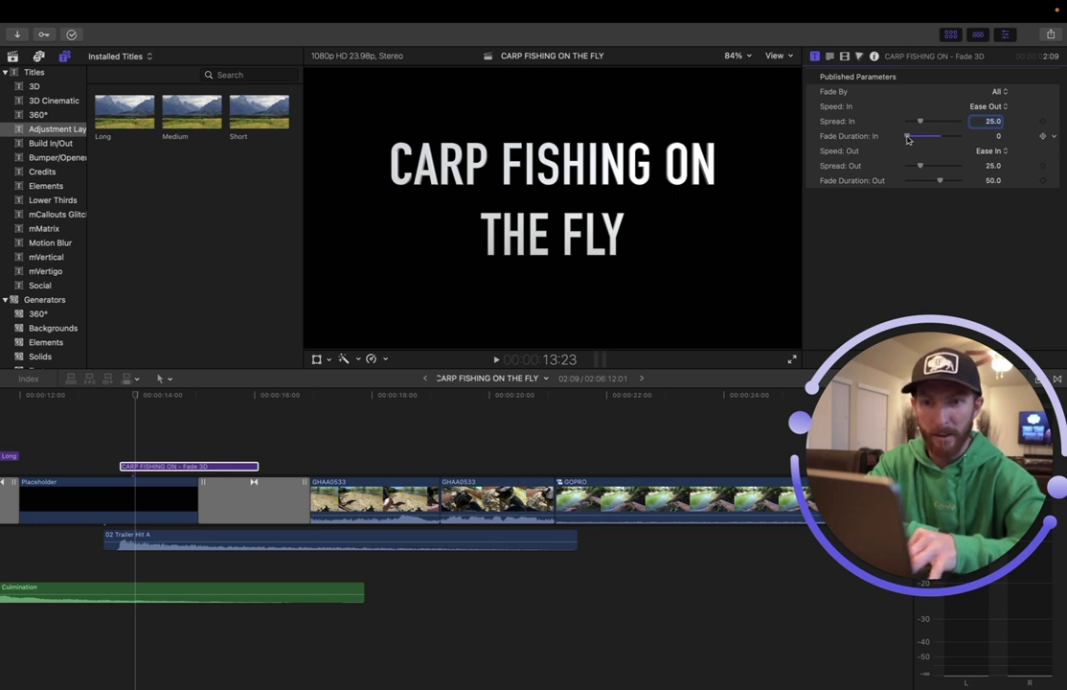
{"action": "left_click_drag", "start_coordinate": [909, 139], "coordinate": [941, 139]}
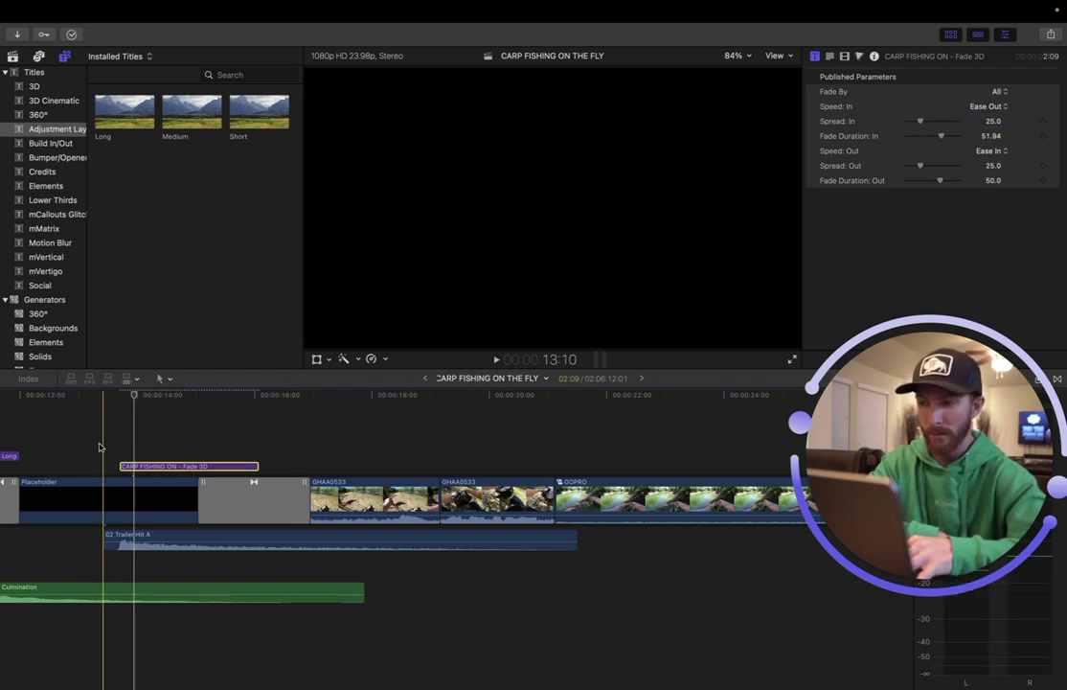
{"action": "key", "text": "space"}
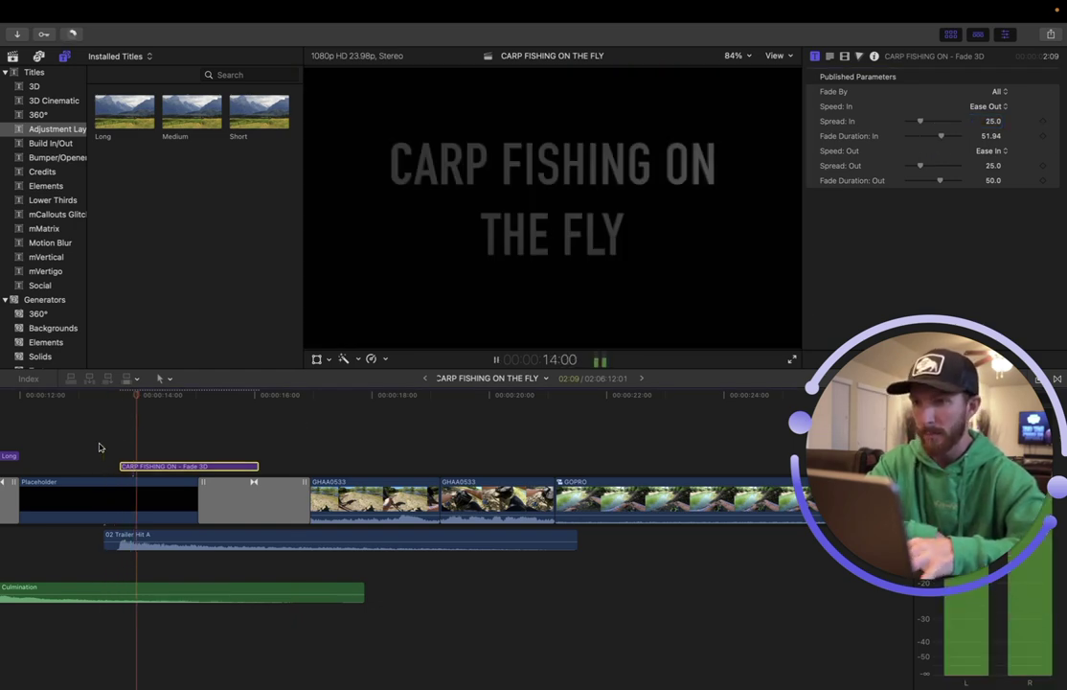
{"action": "key", "text": "space"}
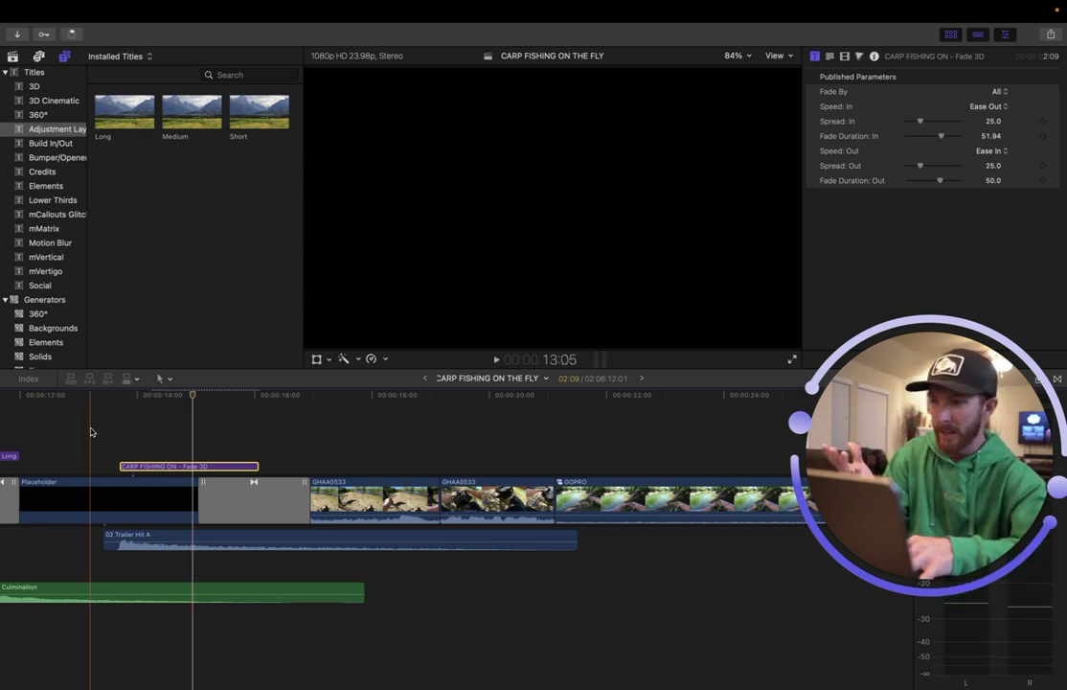
{"action": "key", "text": "space"}
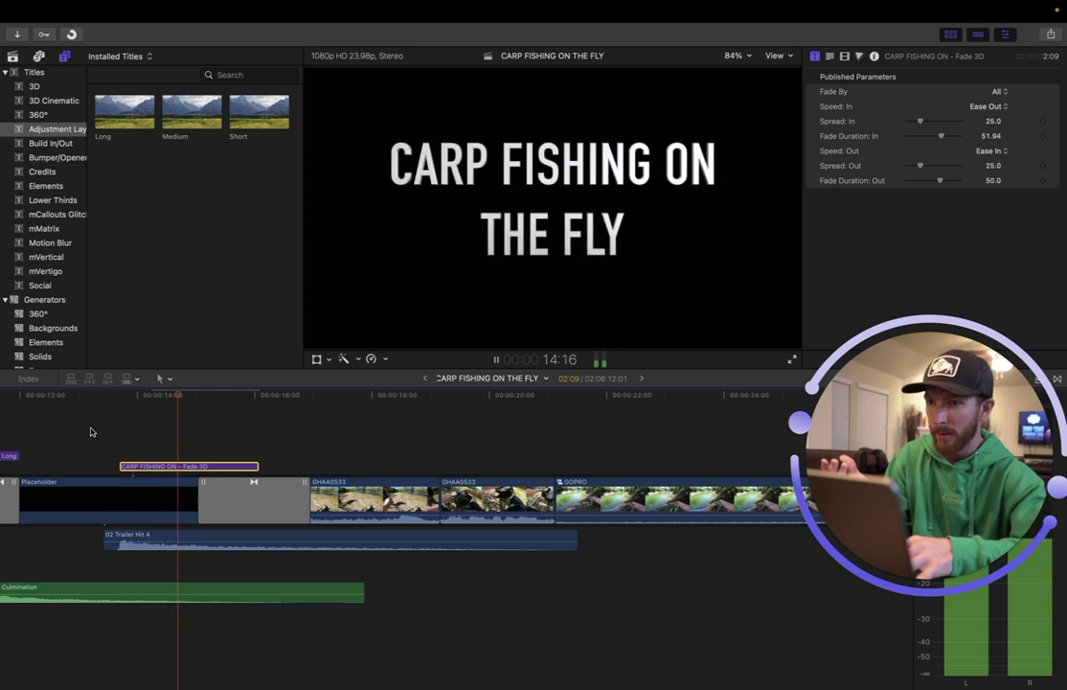
{"action": "key", "text": "space"}
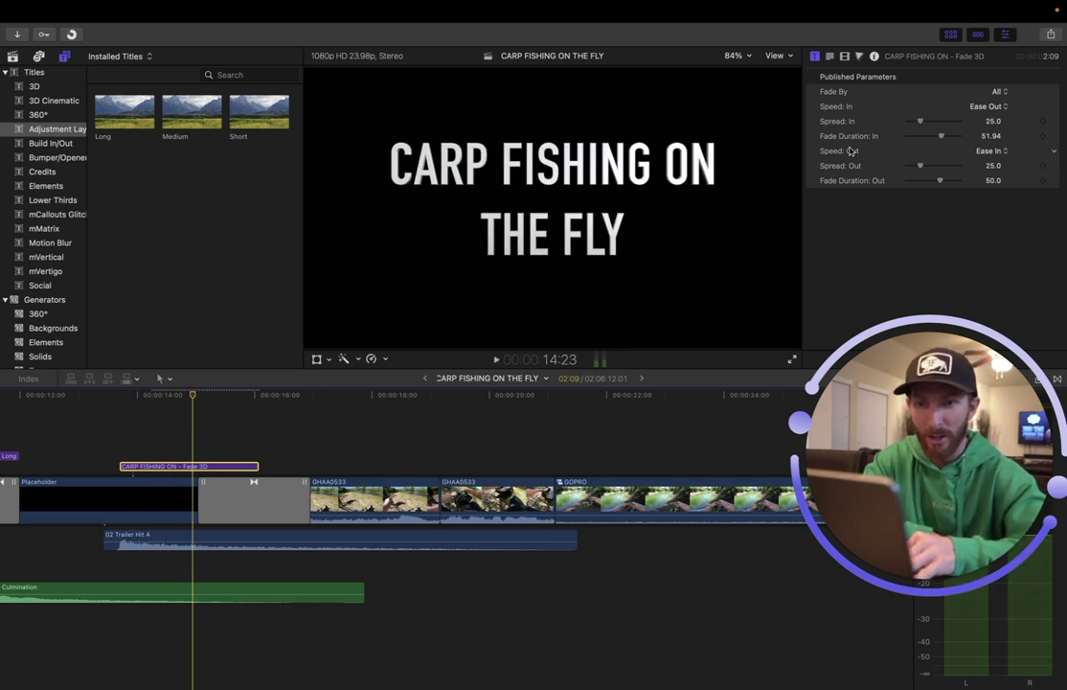
- Set Fade Duration: In back to 0 and preview the title appearing without a fade
{"action": "left_click_drag", "start_coordinate": [935, 137], "coordinate": [904, 137]}
{"action": "left_click", "coordinate": [904, 138]}
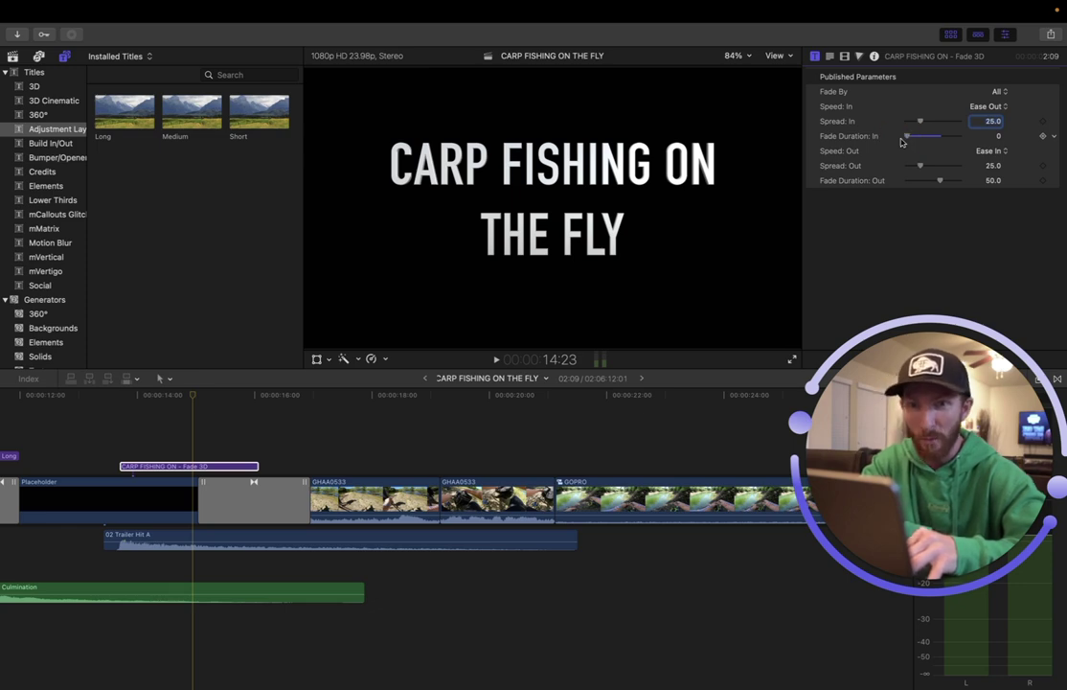
{"action": "left_click", "coordinate": [732, 301]}
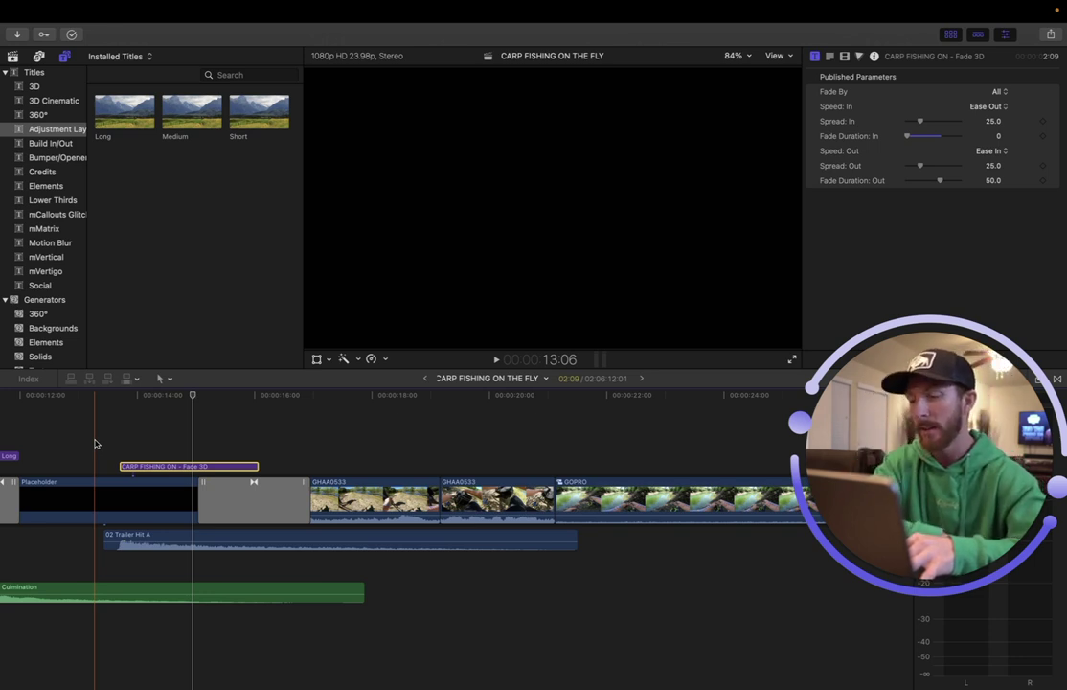
{"action": "key", "text": "space"}
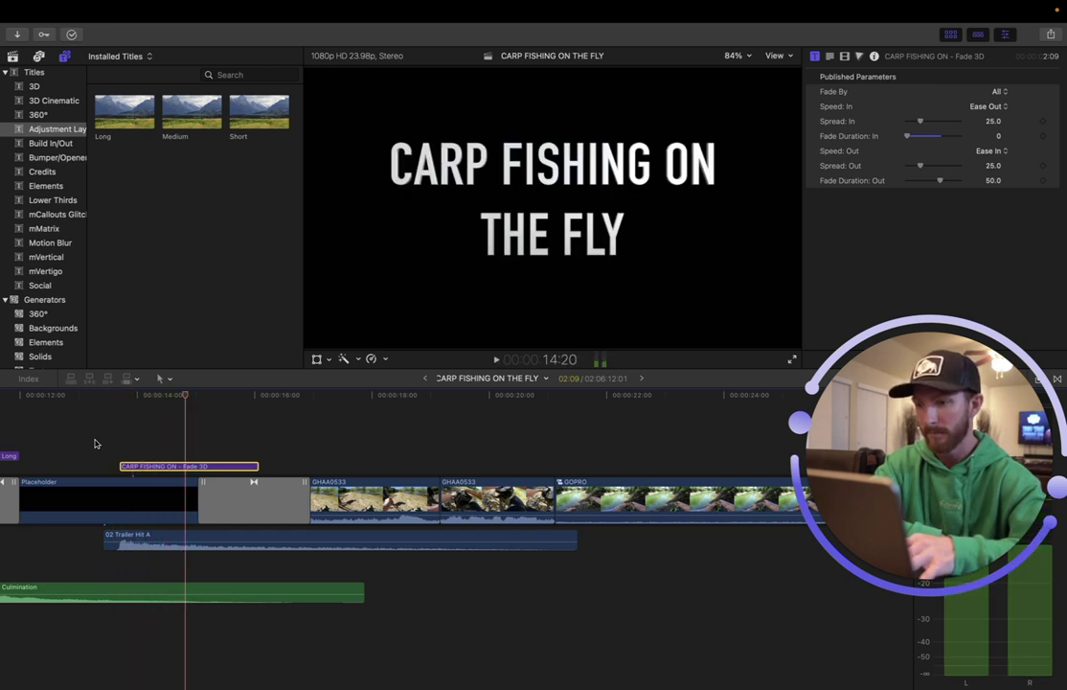
{"action": "scroll", "coordinate": [95, 444], "scroll_direction": "left", "scroll_amount": 10}
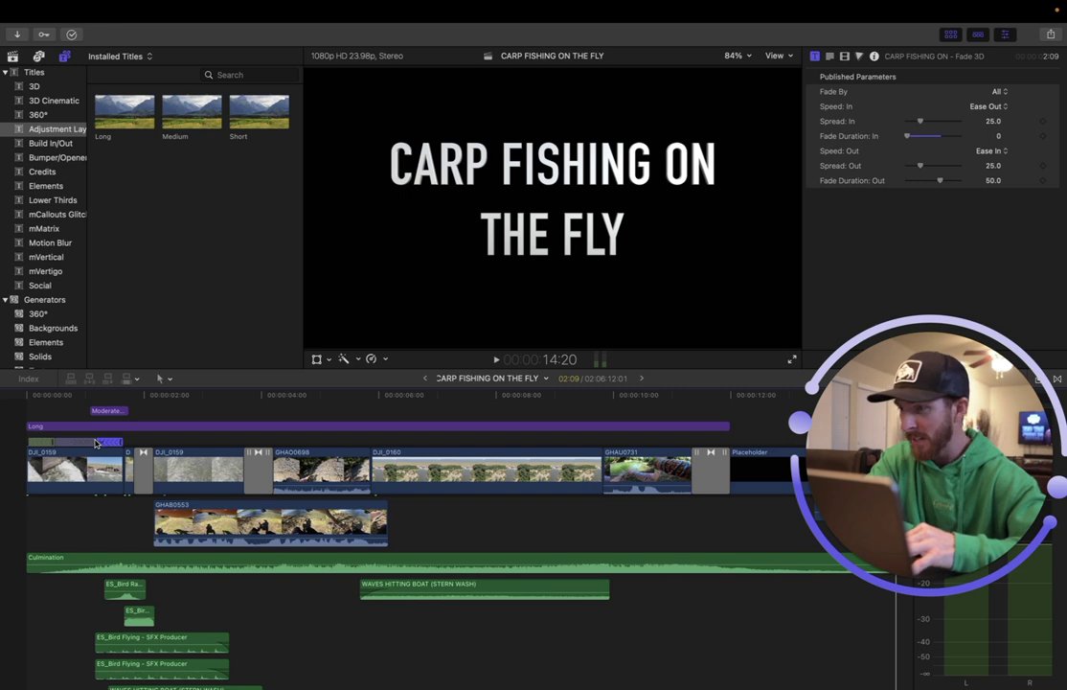
{"action": "key", "text": "XF86AudioMute"}
{"action": "scroll", "coordinate": [94, 444], "scroll_direction": "up", "scroll_amount": 3}
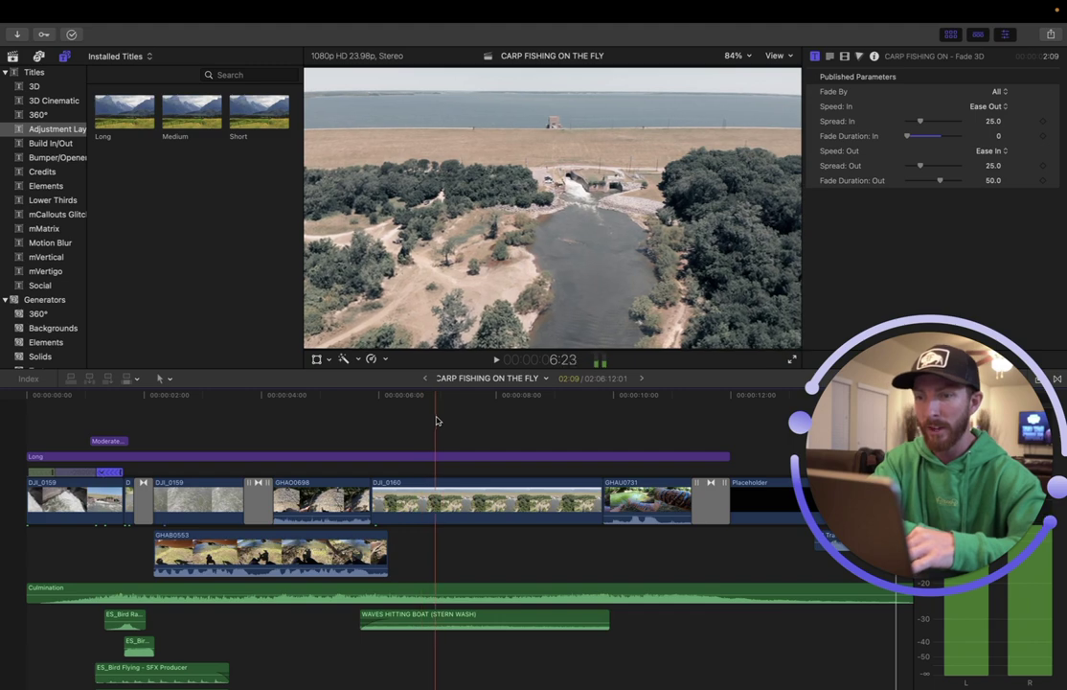
{"action": "scroll", "coordinate": [542, 422], "scroll_direction": "right", "scroll_amount": 5}
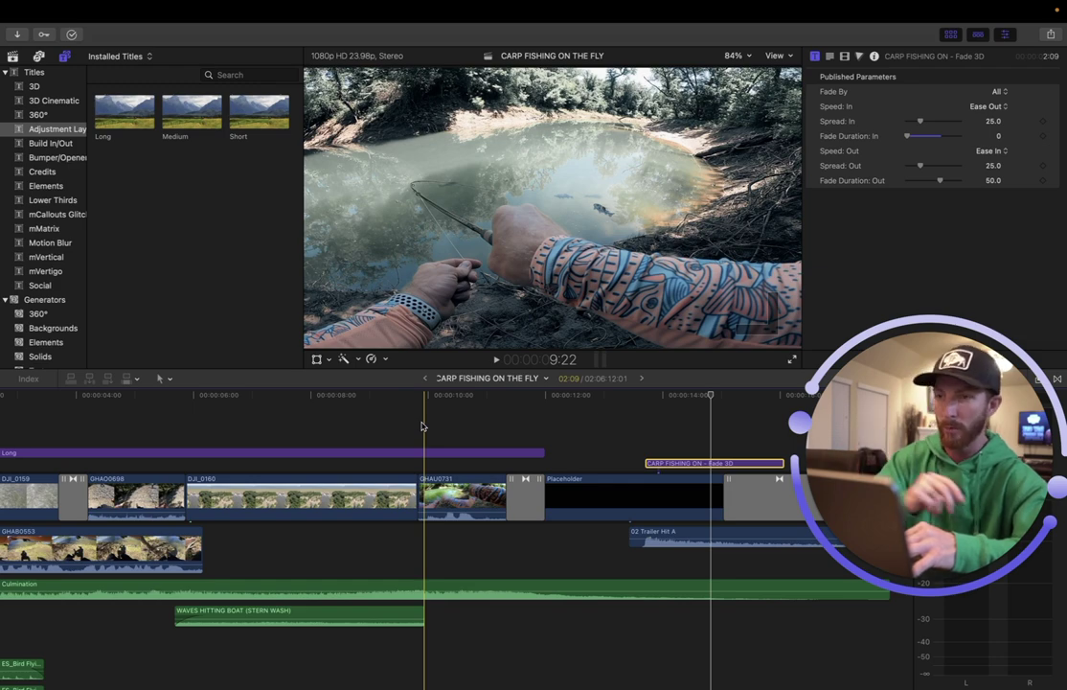
{"action": "scroll", "coordinate": [422, 426], "scroll_direction": "right", "scroll_amount": 3}
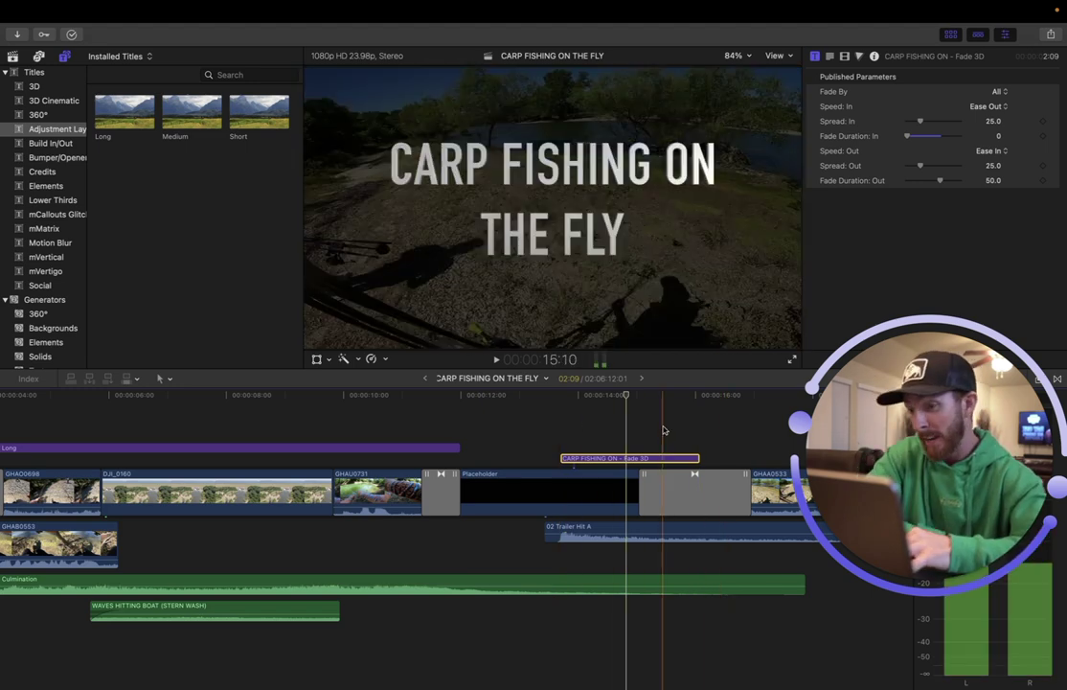
{"action": "scroll", "coordinate": [662, 430], "scroll_direction": "left", "scroll_amount": 5}
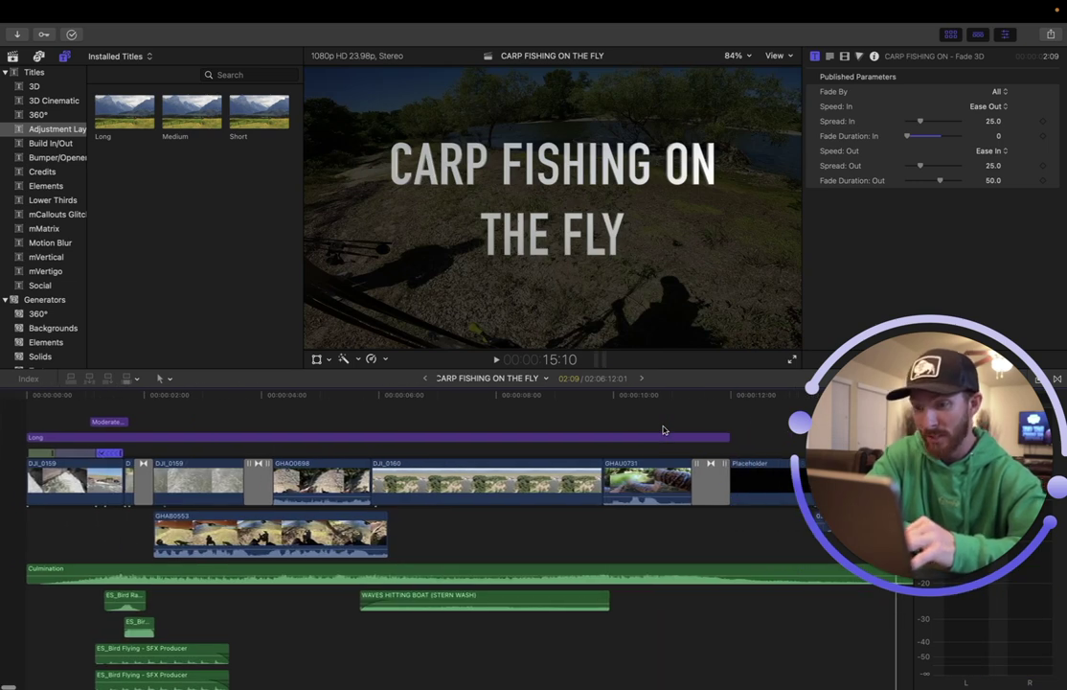
{"action": "scroll", "coordinate": [662, 430], "scroll_direction": "down", "scroll_amount": 3}
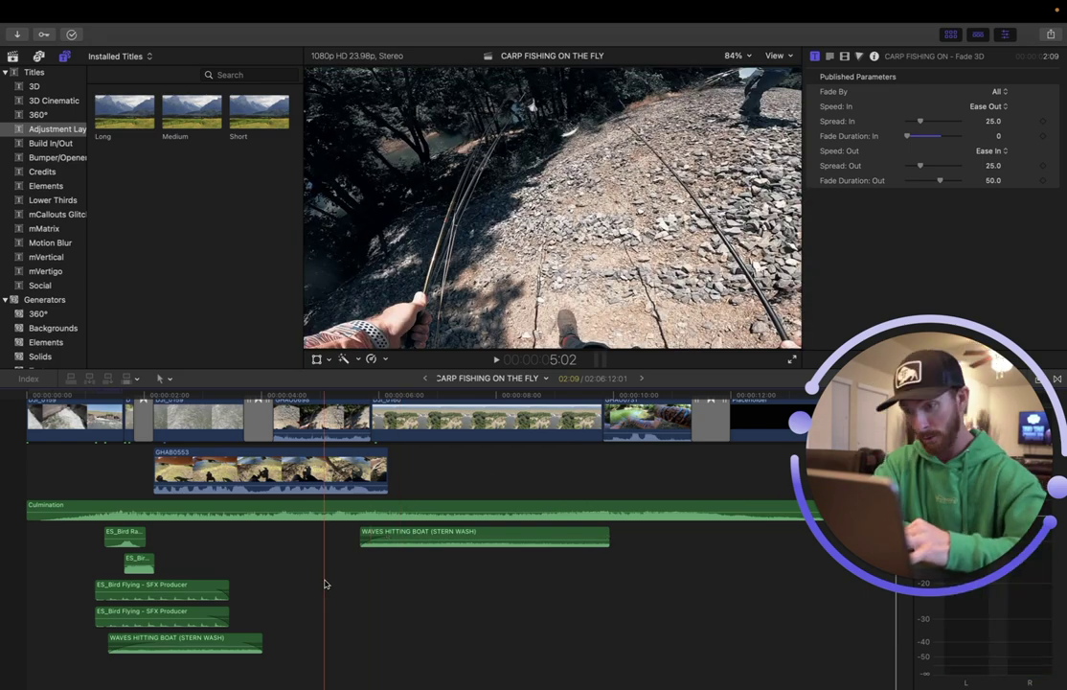
{"action": "scroll", "coordinate": [325, 583], "scroll_direction": "up", "scroll_amount": 2}
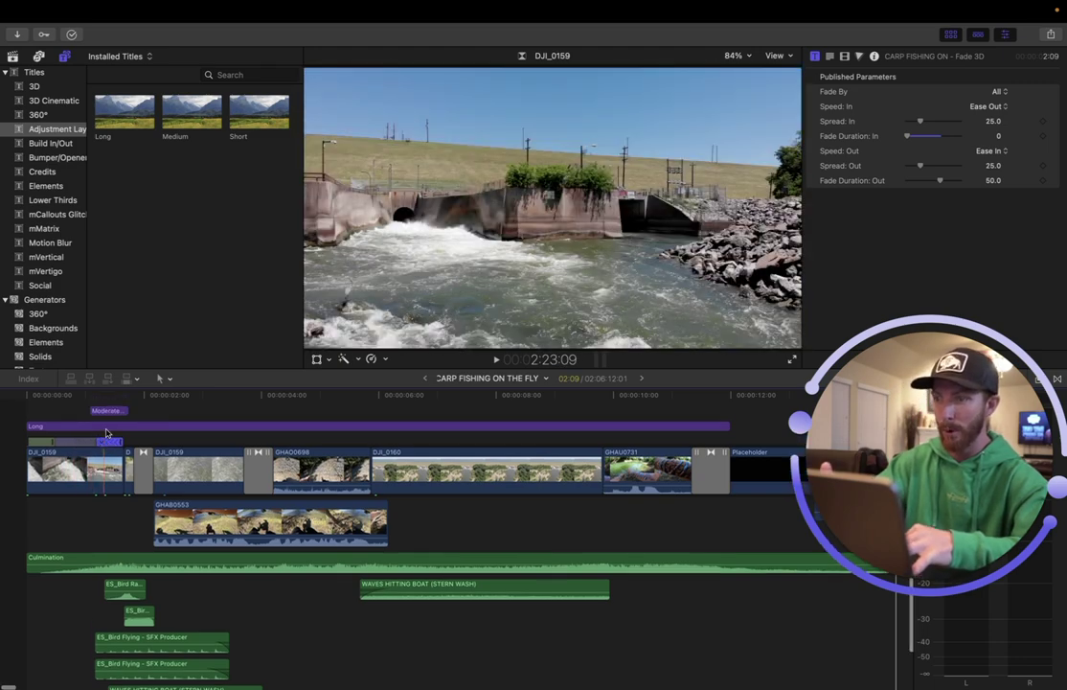
{"action": "scroll", "coordinate": [106, 433], "scroll_direction": "up", "scroll_amount": 3}
{"action": "key", "text": "space"}
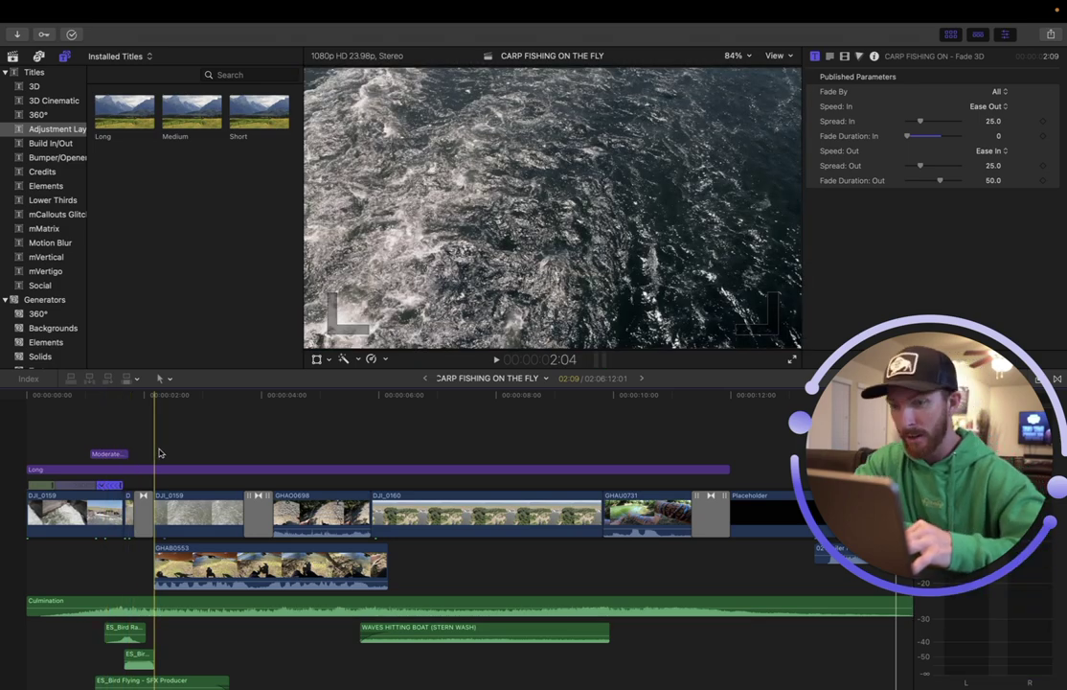
{"action": "key", "text": "space"}
{"action": "scroll", "coordinate": [159, 453], "scroll_direction": "down", "scroll_amount": 3}
{"action": "scroll", "coordinate": [115, 459], "scroll_direction": "up", "scroll_amount": 4}
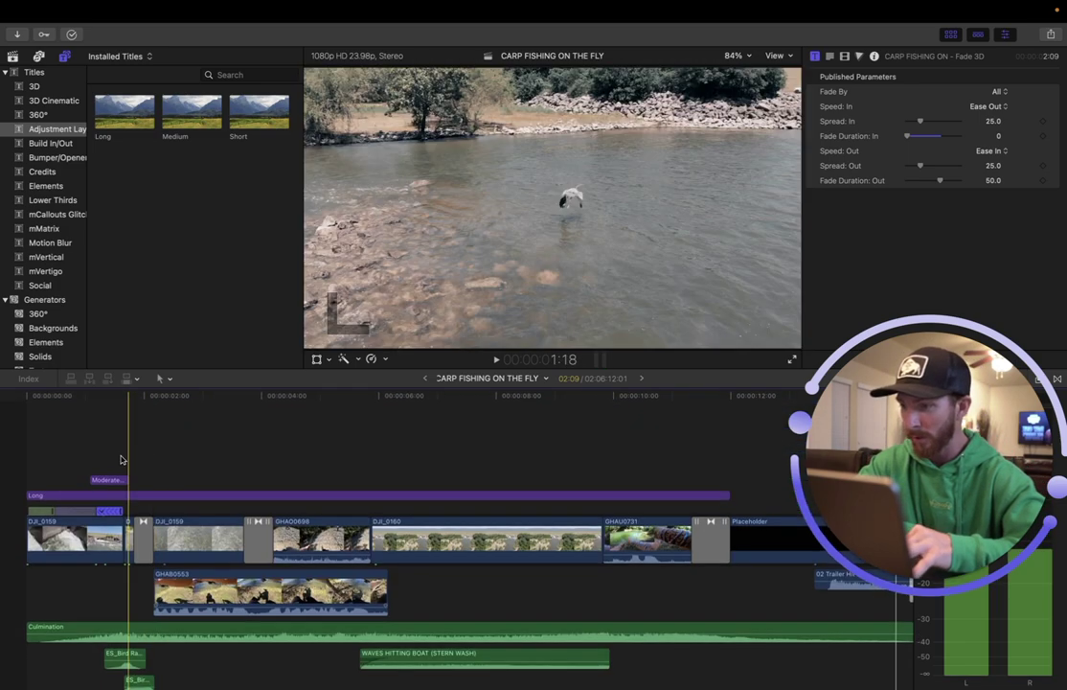
{"action": "key", "text": "XF86AudioRaiseVolume"}
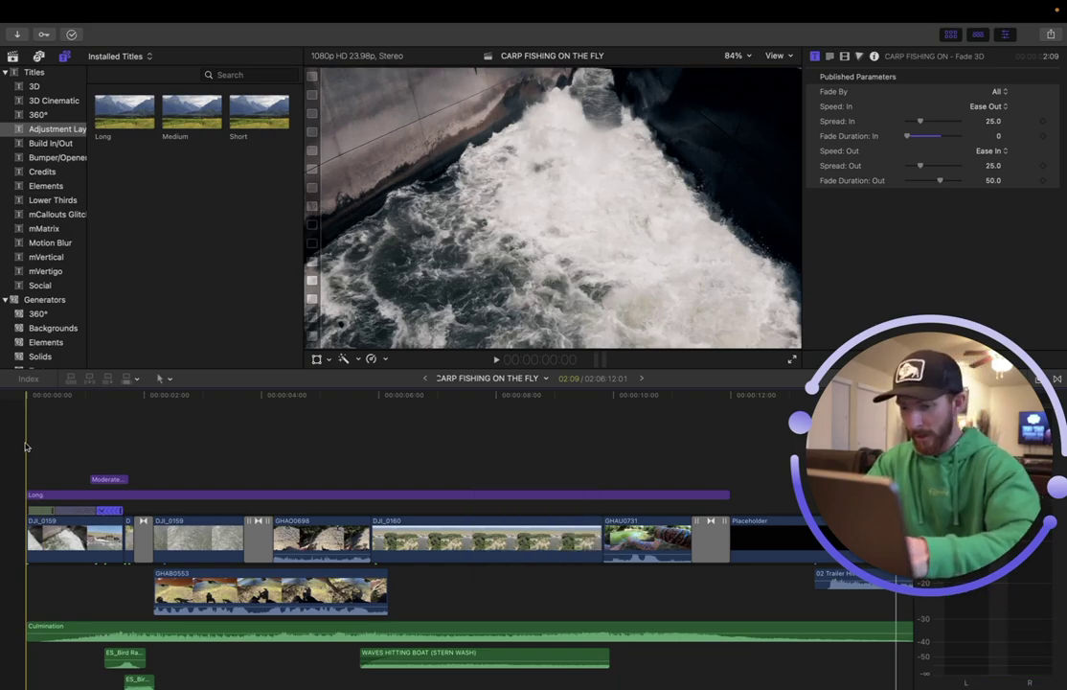
- Play the intro full screen with Shift-Command-F, from the dam aerial to the grassy riverbank shot
{"action": "key", "text": "super+shift+f"}
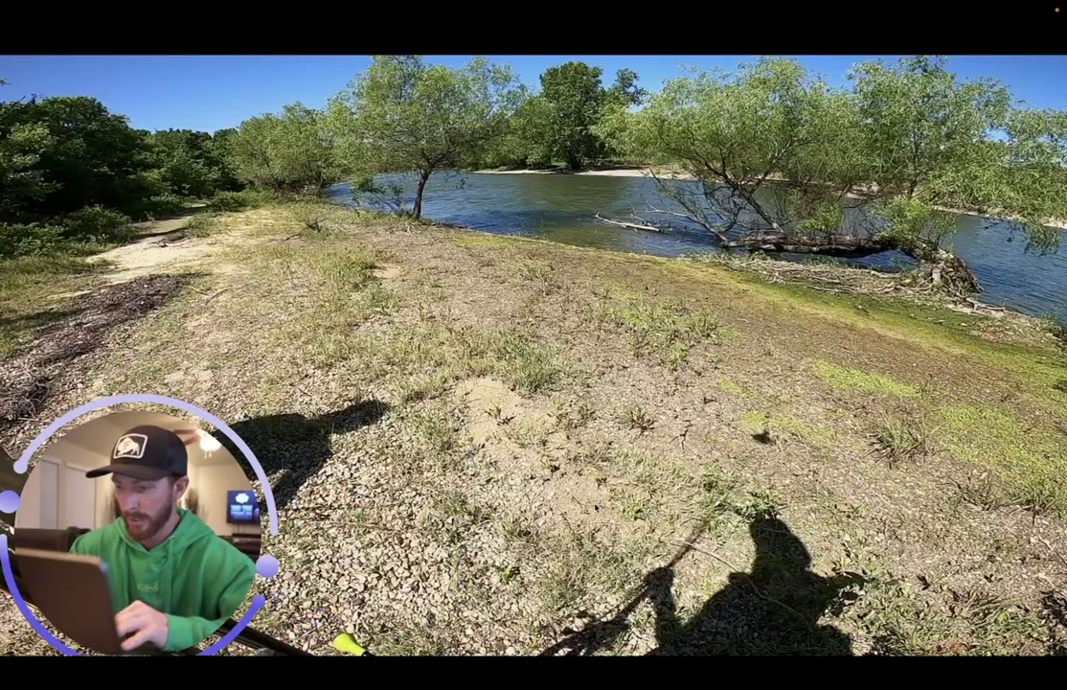
- Leave full screen, browse the Datamosh and All transitions, then show the title's DIN Condensed Bold 225 text settings
{"action": "key", "text": "Escape"}
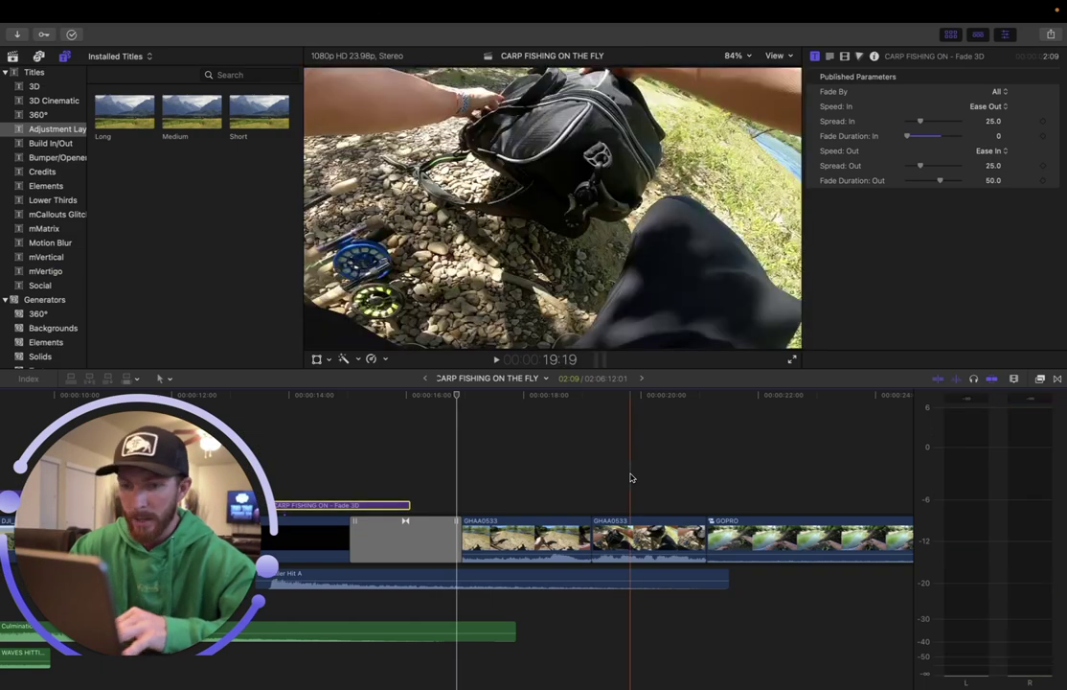
{"action": "left_click", "coordinate": [1058, 380]}
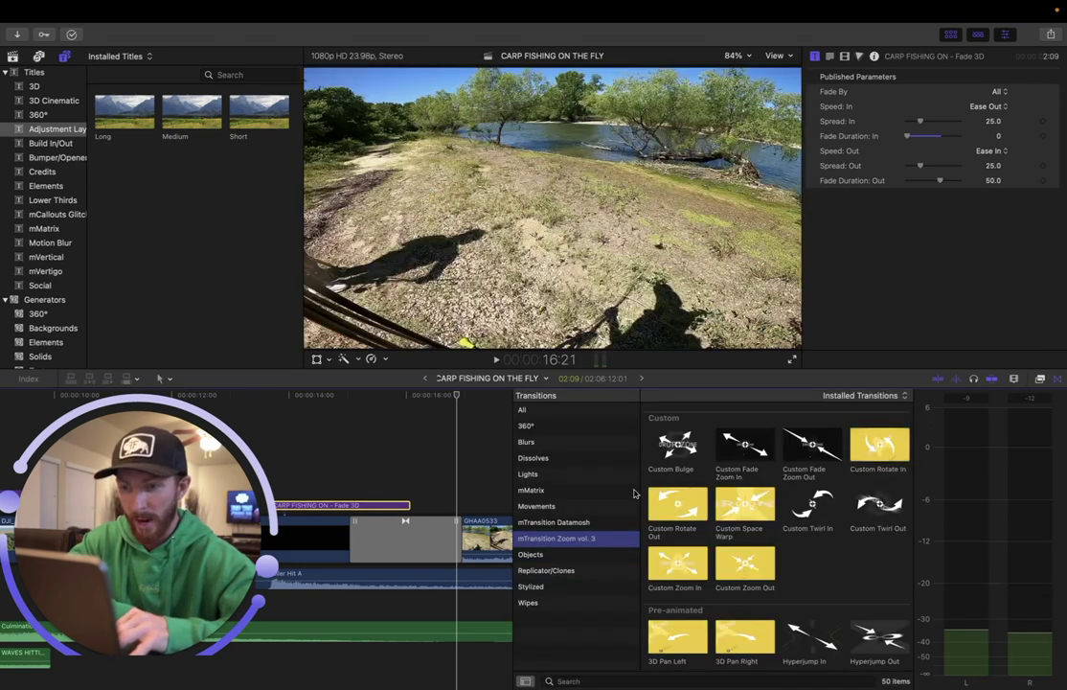
{"action": "left_click", "coordinate": [551, 524]}
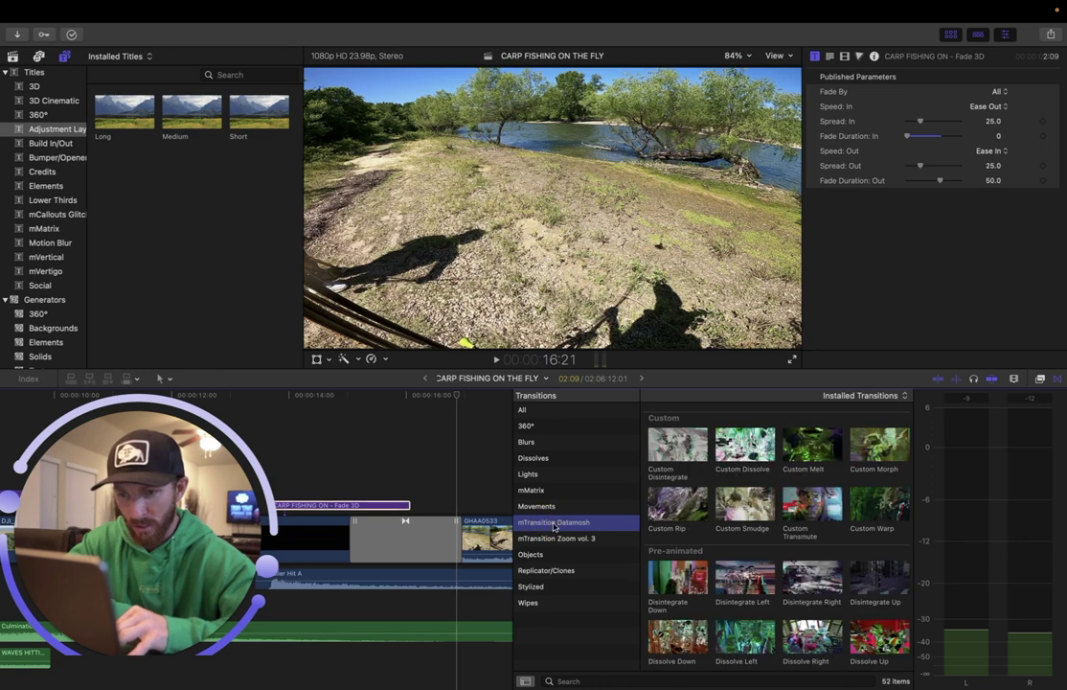
{"action": "left_click", "coordinate": [530, 411]}
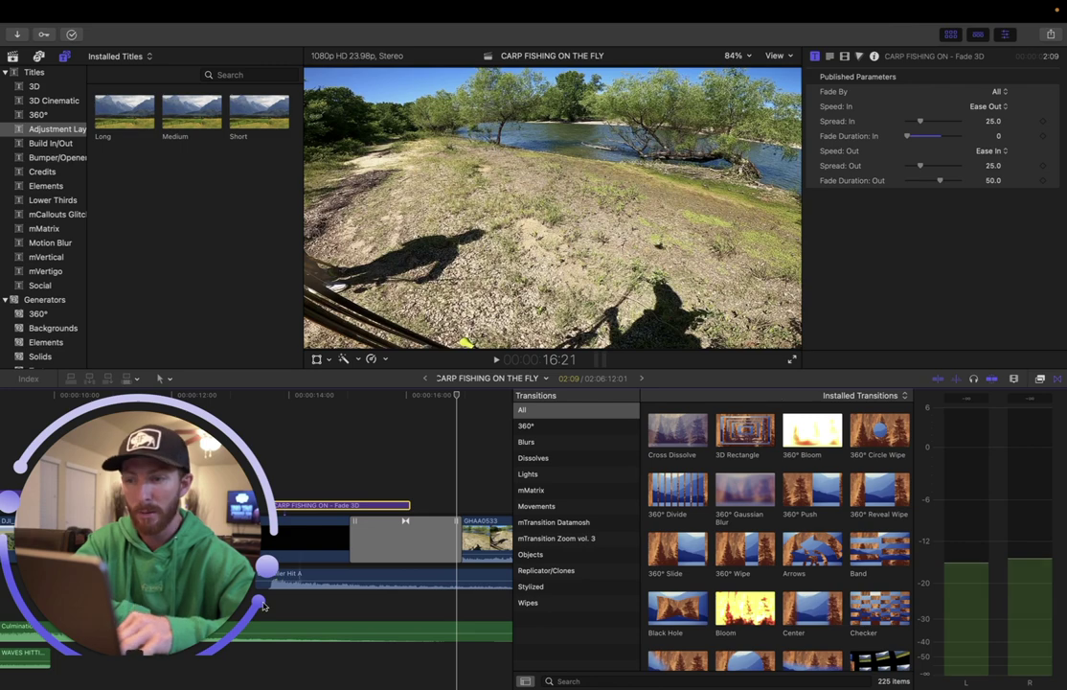
{"action": "left_click", "coordinate": [816, 58]}
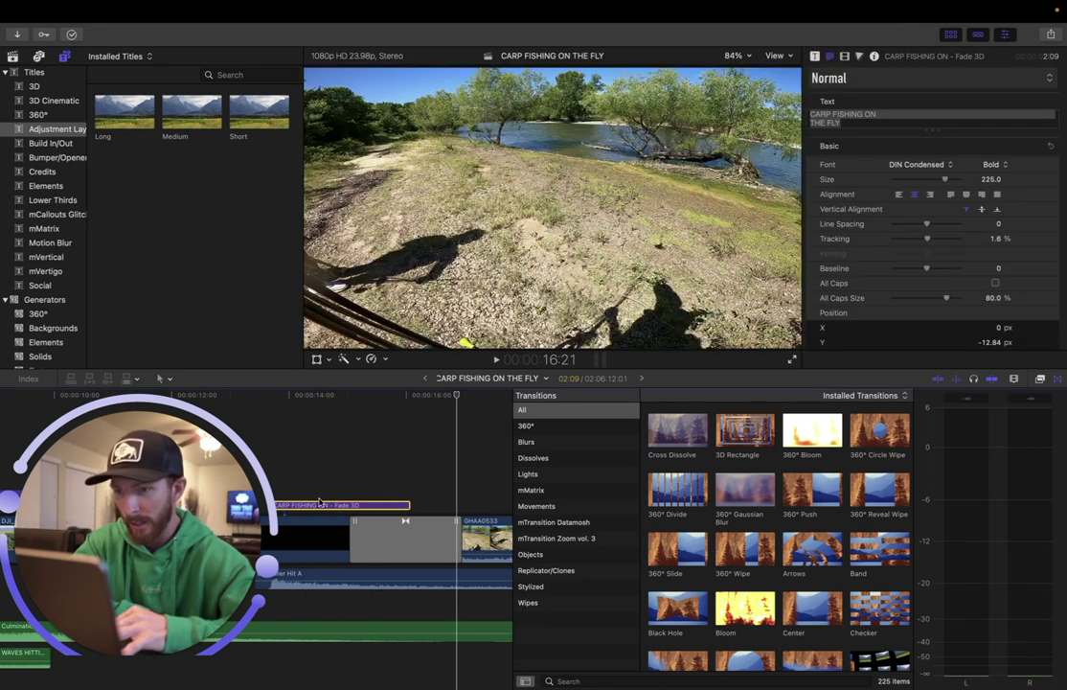
{"action": "left_click", "coordinate": [1058, 379]}
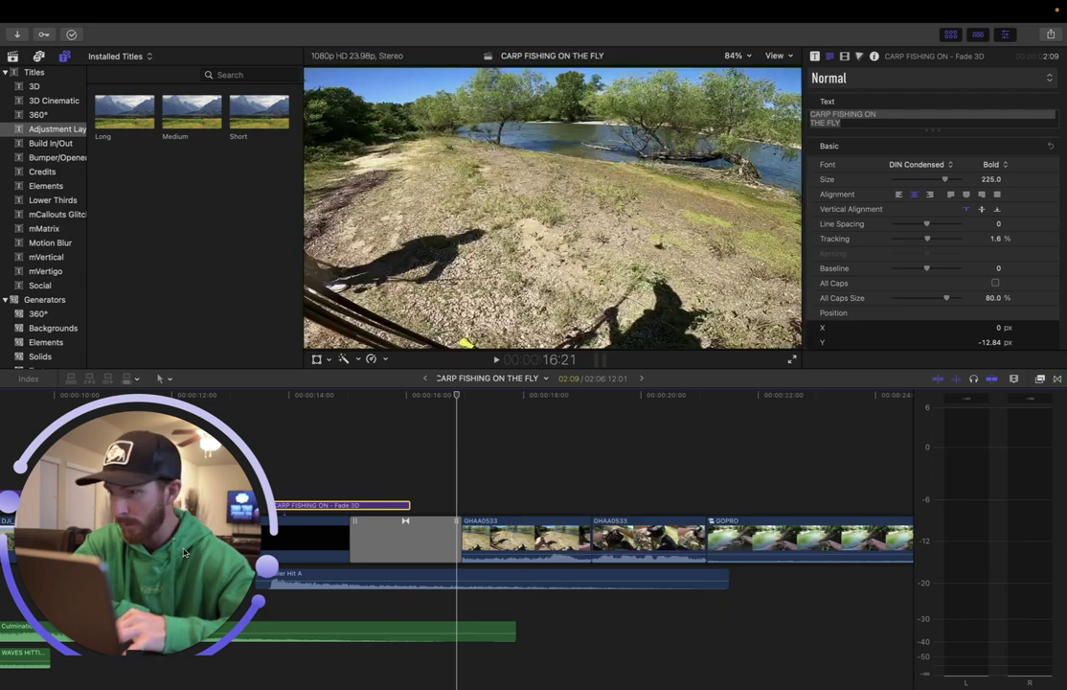
- Select the Long adjustment layer and check its Custom LUT list, leaving LD - Dark Pearl 1 unchanged
{"action": "scroll", "coordinate": [390, 512], "scroll_direction": "left", "scroll_amount": 5}
{"action": "scroll", "coordinate": [390, 594], "scroll_direction": "left", "scroll_amount": 3}
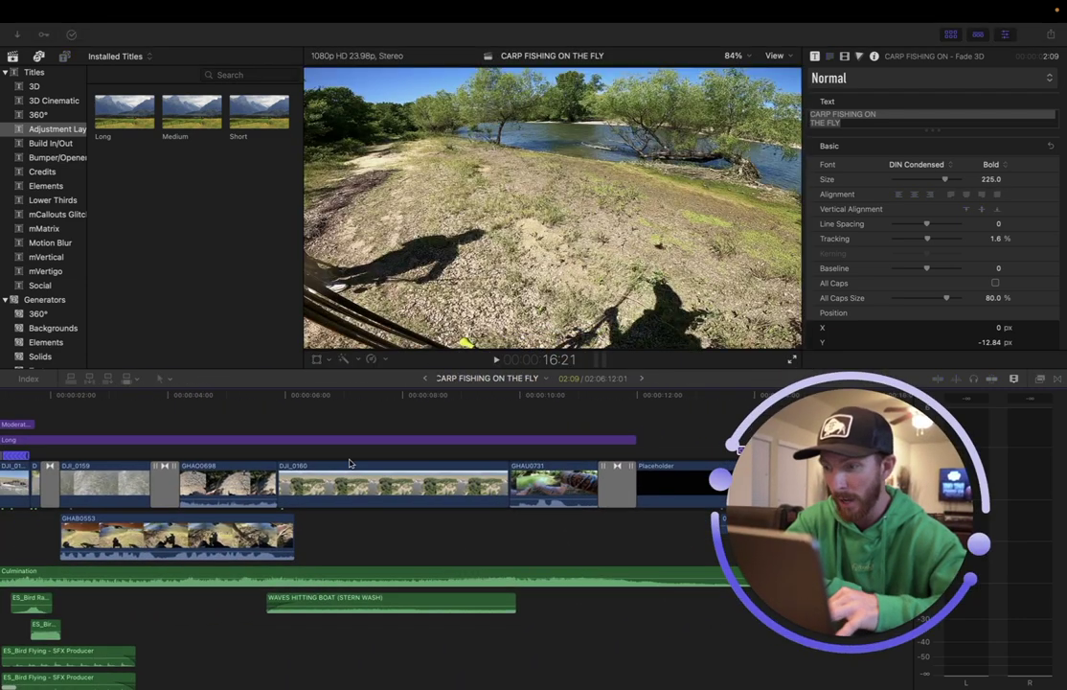
{"action": "left_click", "coordinate": [356, 442]}
{"action": "scroll", "coordinate": [357, 444], "scroll_direction": "left", "scroll_amount": 3}
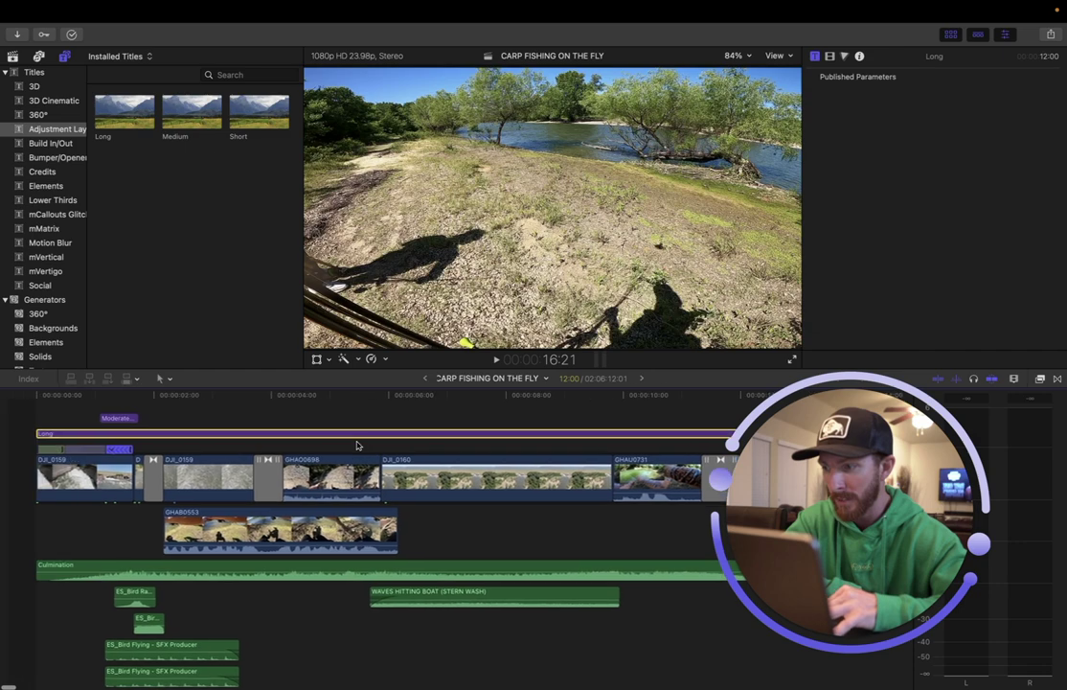
{"action": "scroll", "coordinate": [357, 445], "scroll_direction": "right", "scroll_amount": 5}
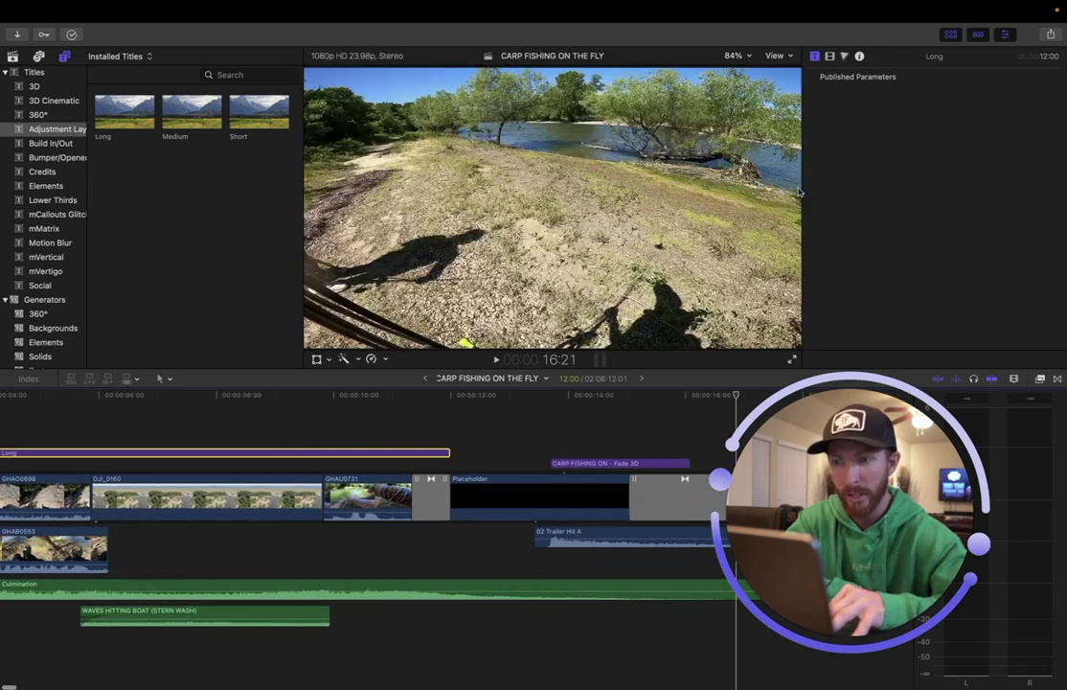
{"action": "left_click", "coordinate": [830, 57]}
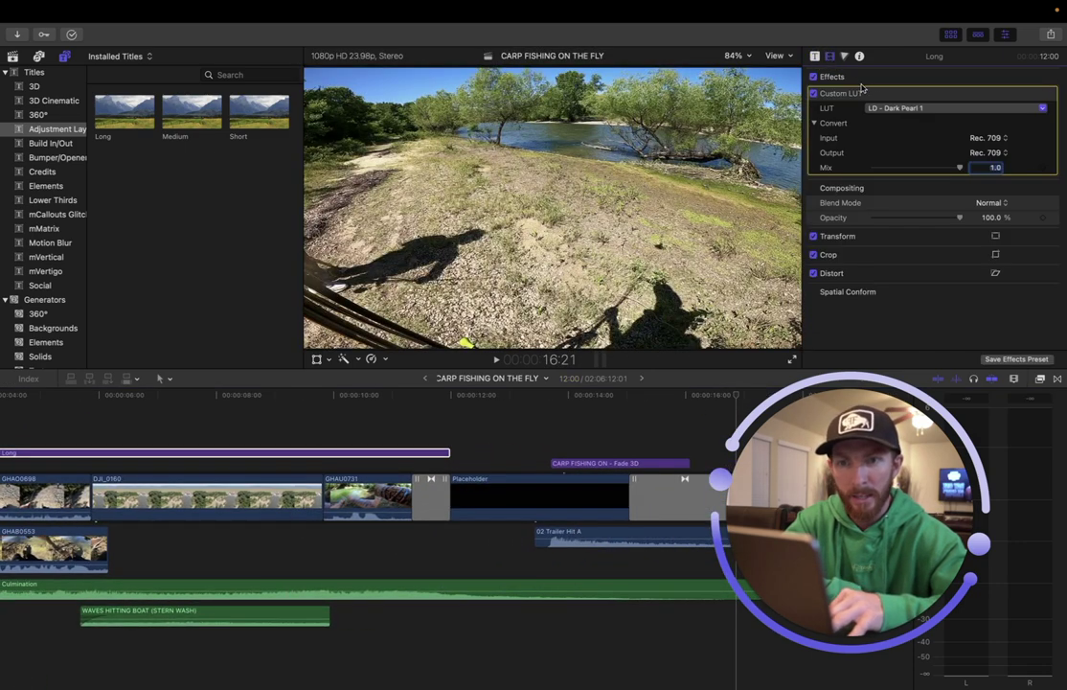
{"action": "left_click", "coordinate": [1043, 109]}
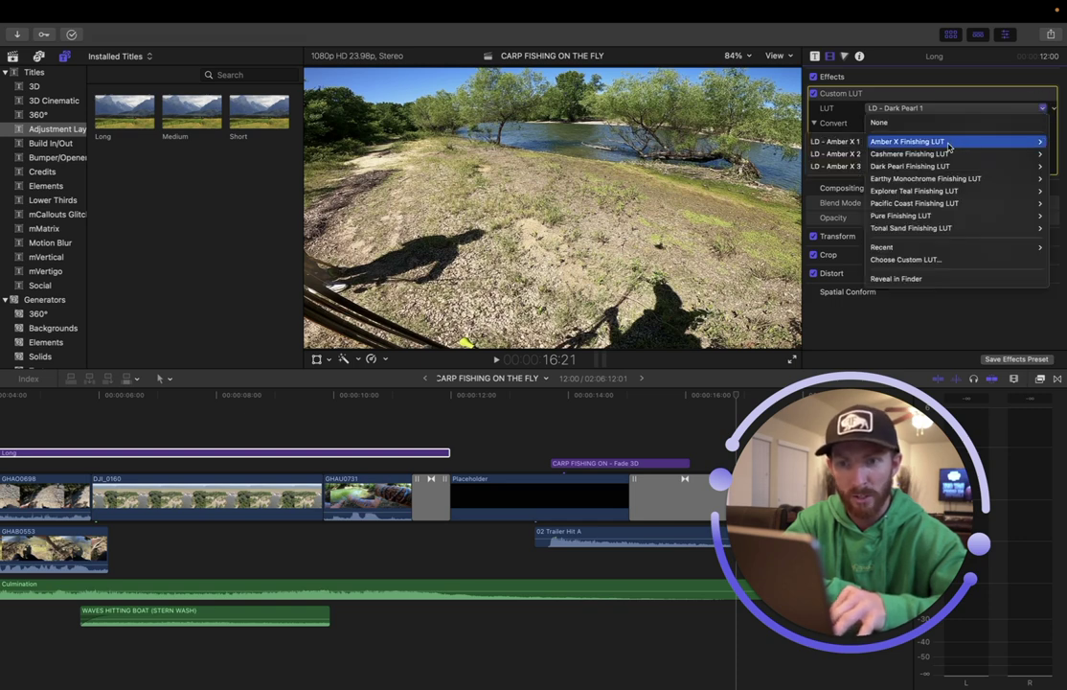
{"action": "mouse_move", "coordinate": [902, 230]}
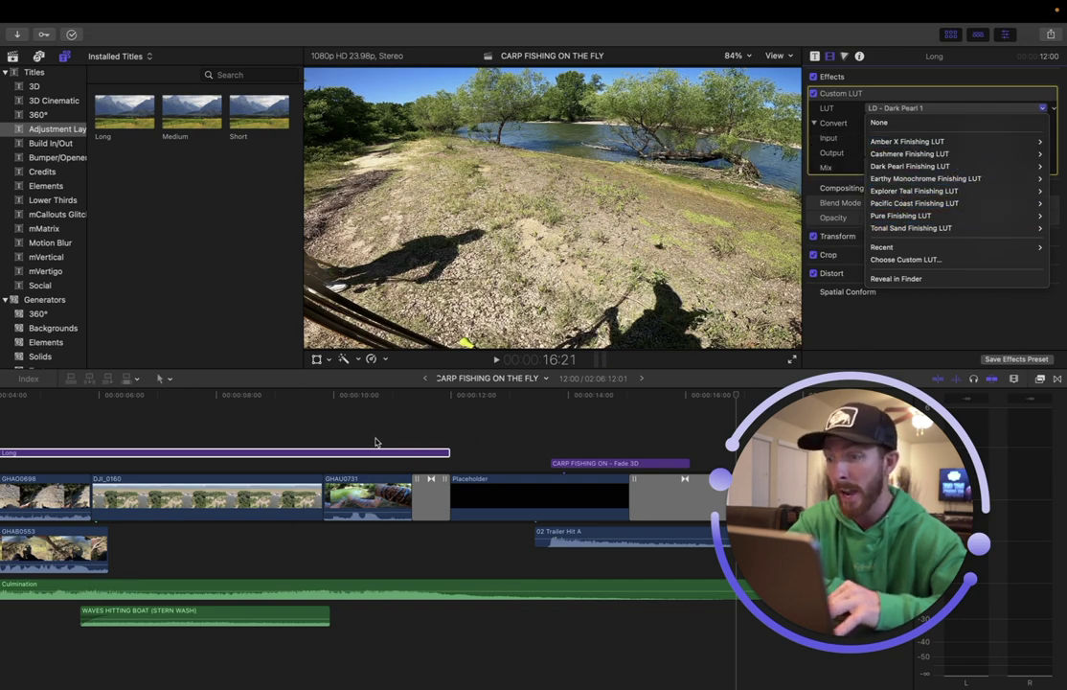
{"action": "left_click", "coordinate": [165, 494]}
{"action": "left_click", "coordinate": [174, 499]}
- Try the LD - Cashmere 1, Amber X 1, Explorer Teal 1 and Tonal Sand 1 LUTs on the Long adjustment layer
{"action": "key", "text": "space"}
{"action": "key", "text": "space"}
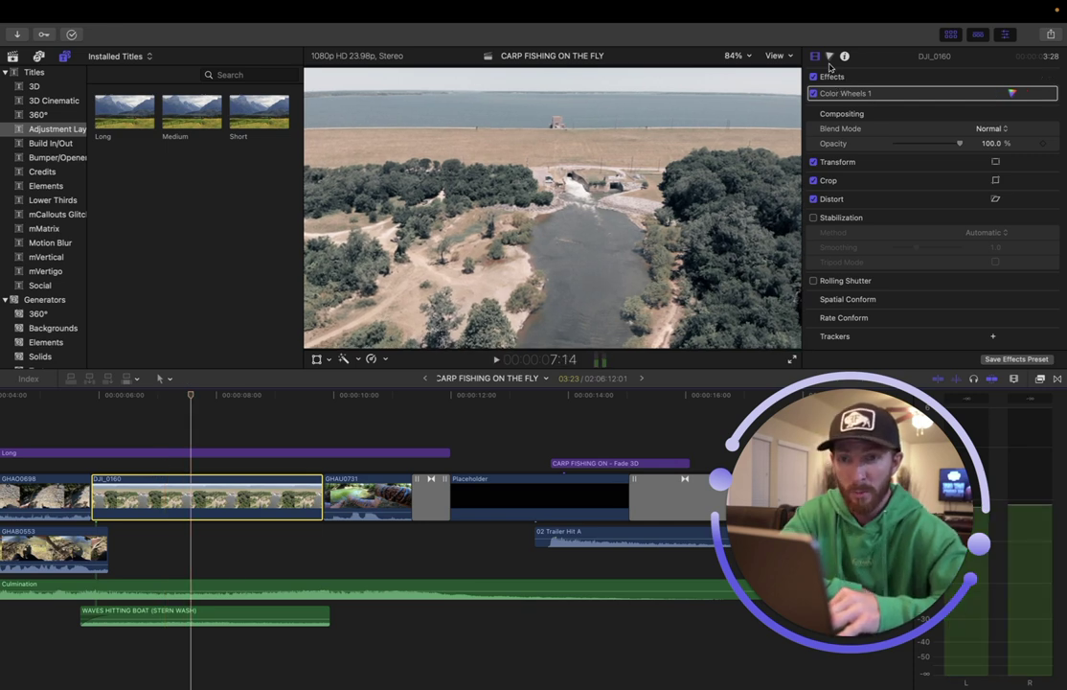
{"action": "left_click", "coordinate": [193, 451]}
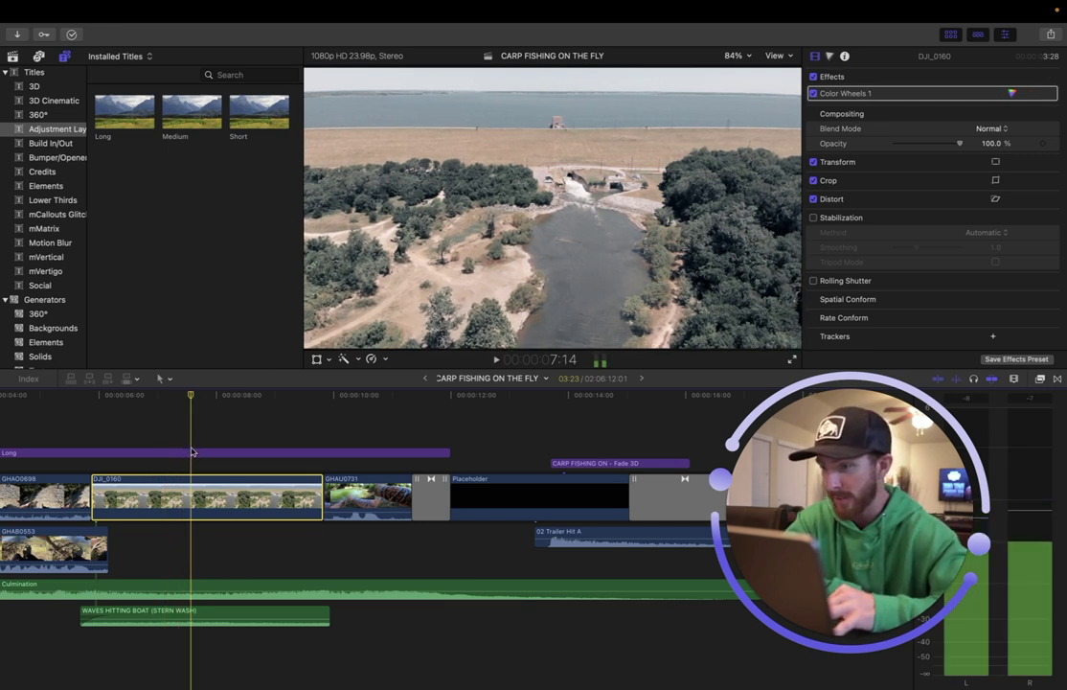
{"action": "left_click", "coordinate": [905, 109]}
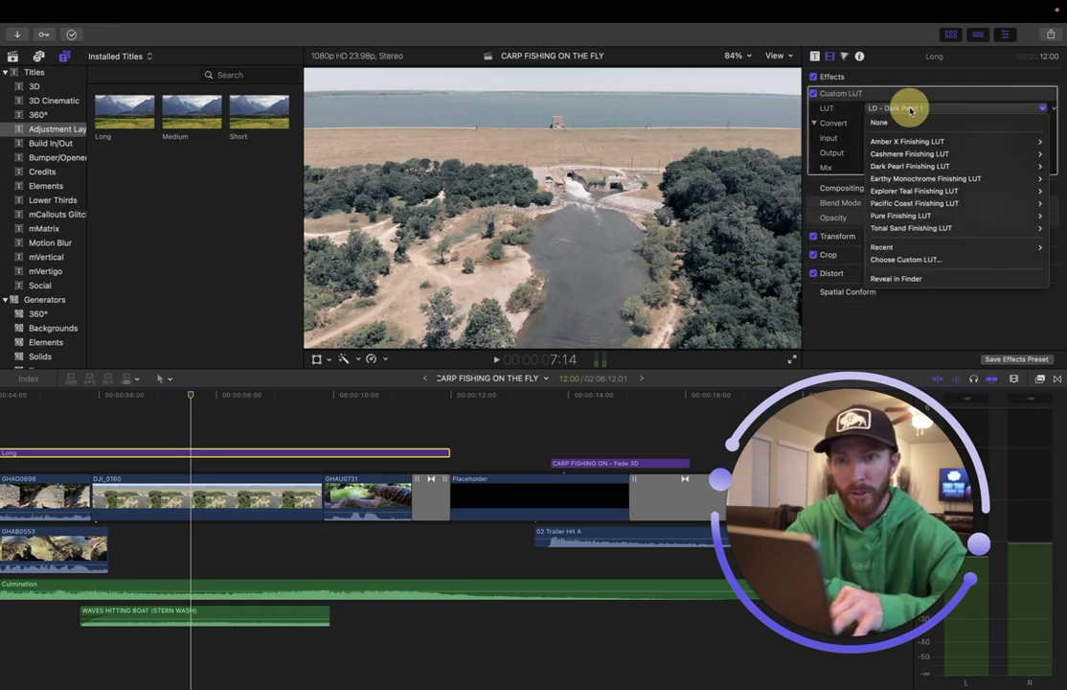
{"action": "mouse_move", "coordinate": [944, 152]}
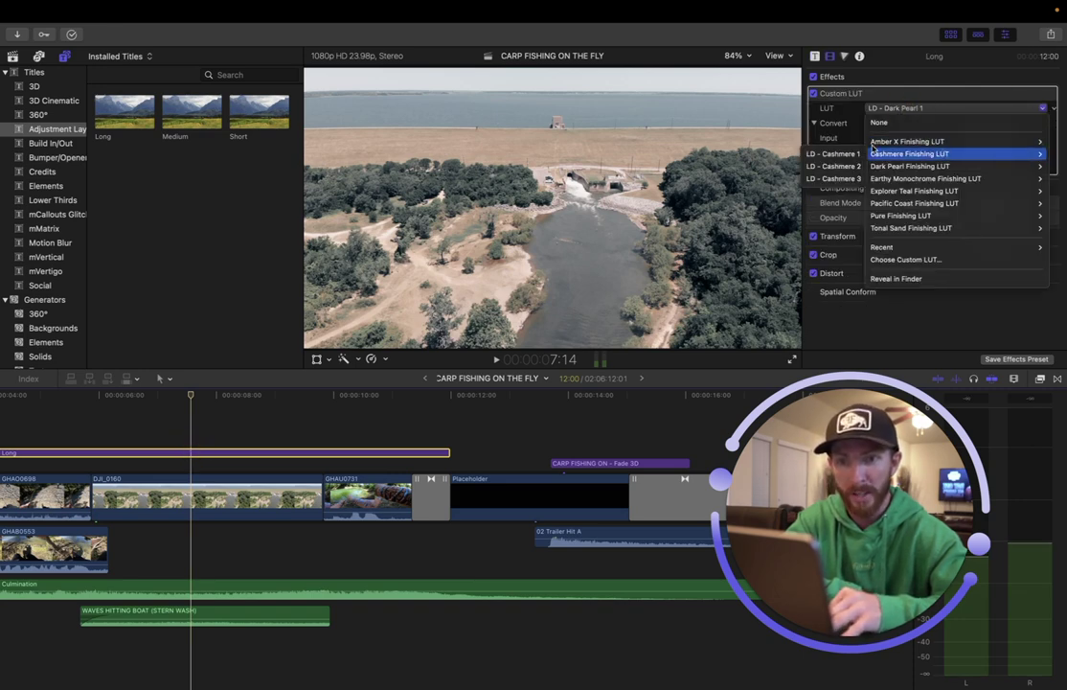
{"action": "left_click", "coordinate": [834, 155]}
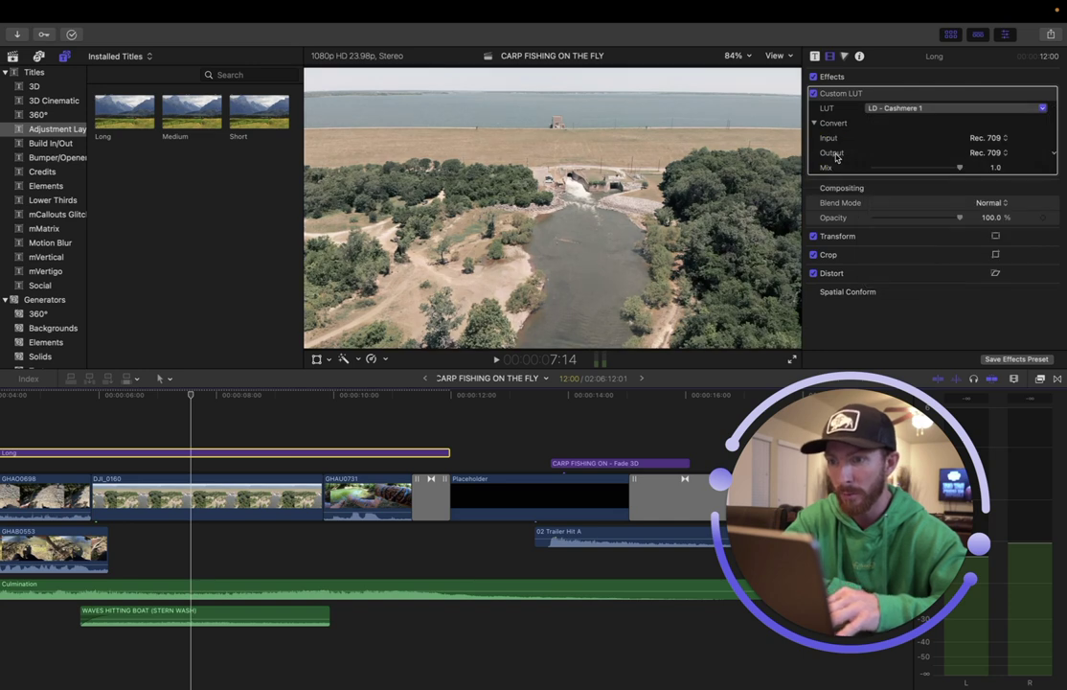
{"action": "left_click", "coordinate": [928, 108]}
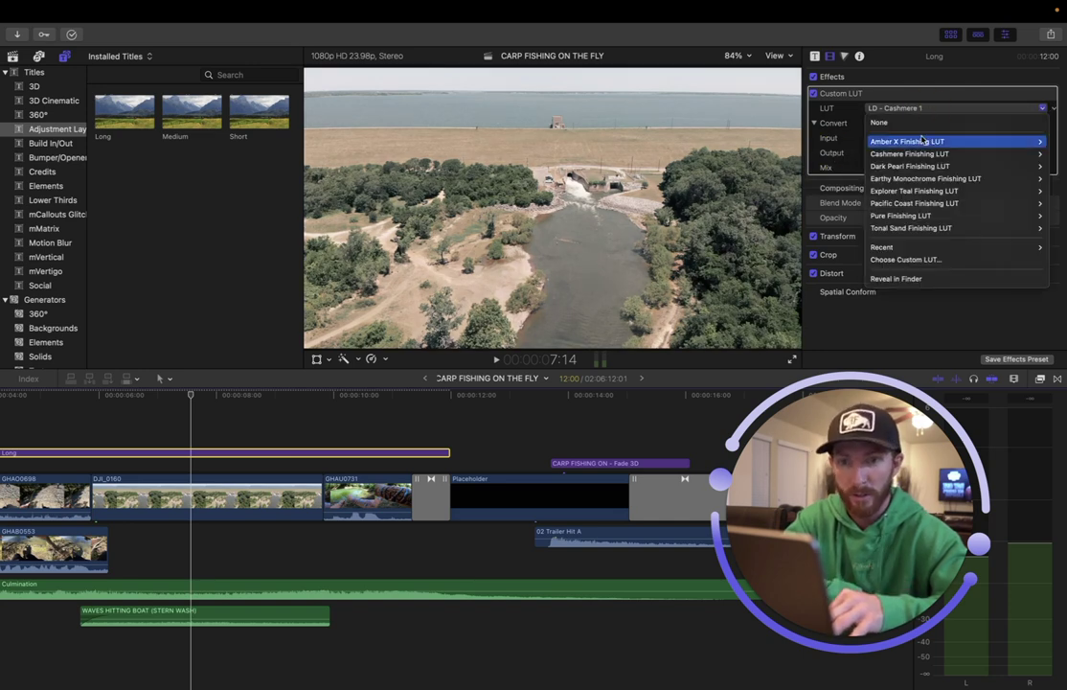
{"action": "mouse_move", "coordinate": [910, 141]}
{"action": "left_click", "coordinate": [824, 142]}
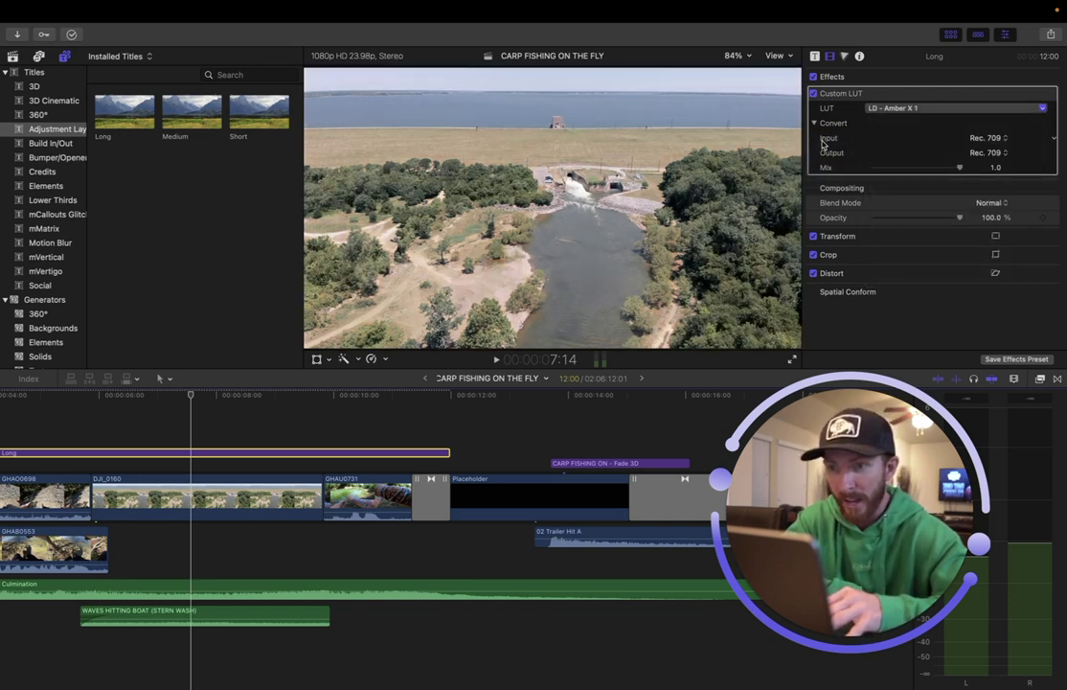
{"action": "left_click", "coordinate": [910, 110]}
{"action": "mouse_move", "coordinate": [915, 191]}
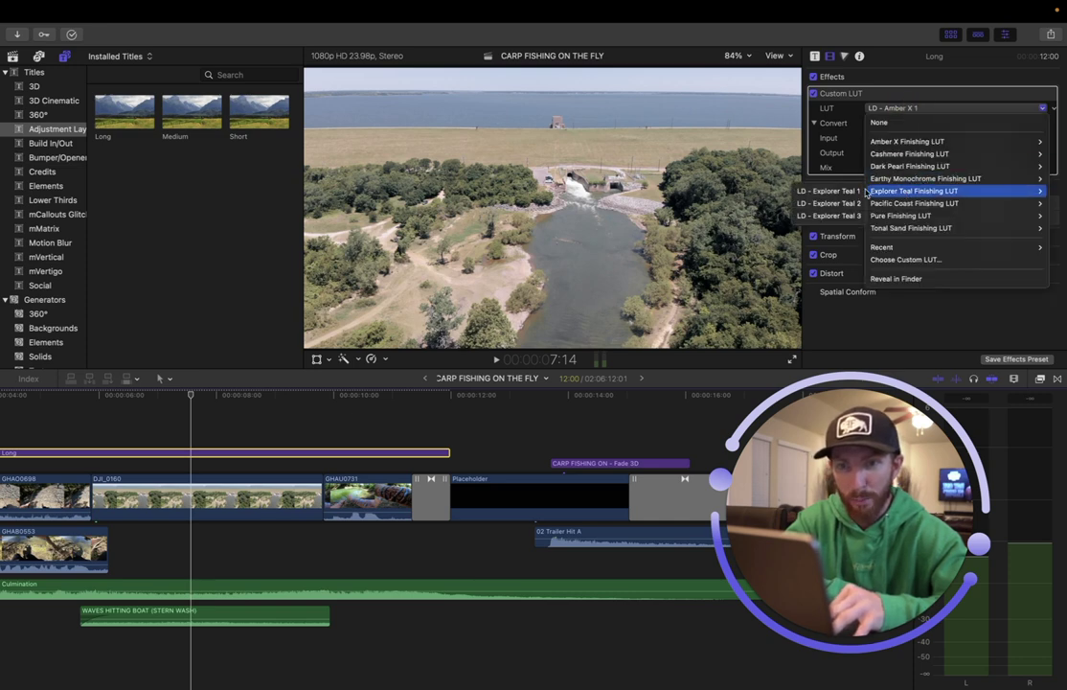
{"action": "left_click", "coordinate": [830, 191]}
{"action": "left_click", "coordinate": [913, 111]}
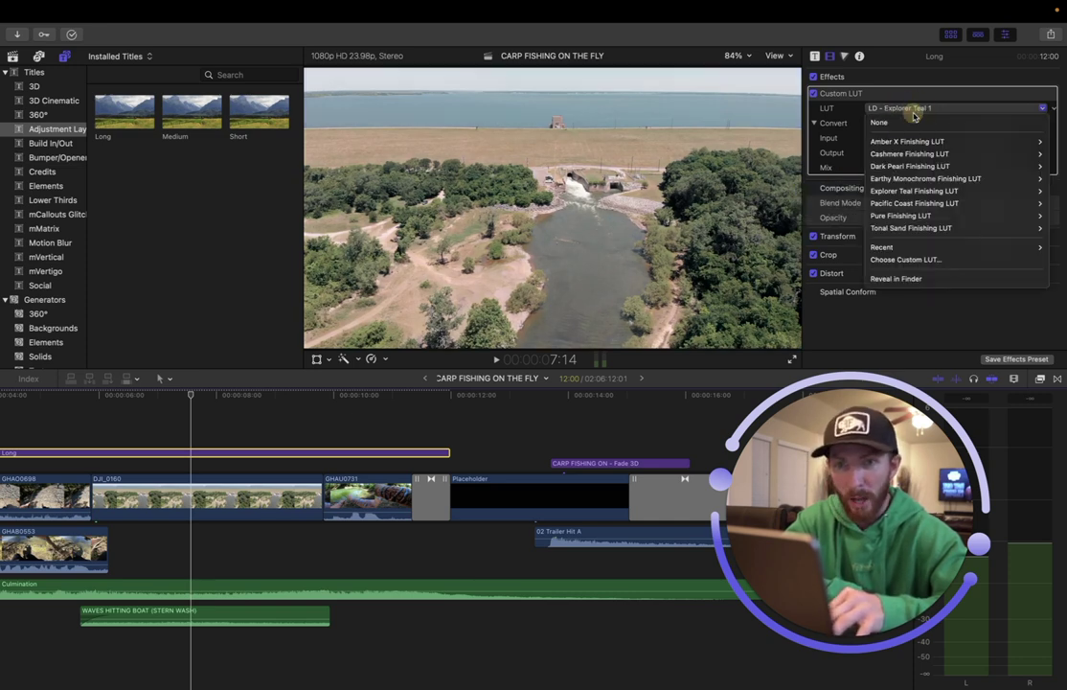
{"action": "mouse_move", "coordinate": [913, 230]}
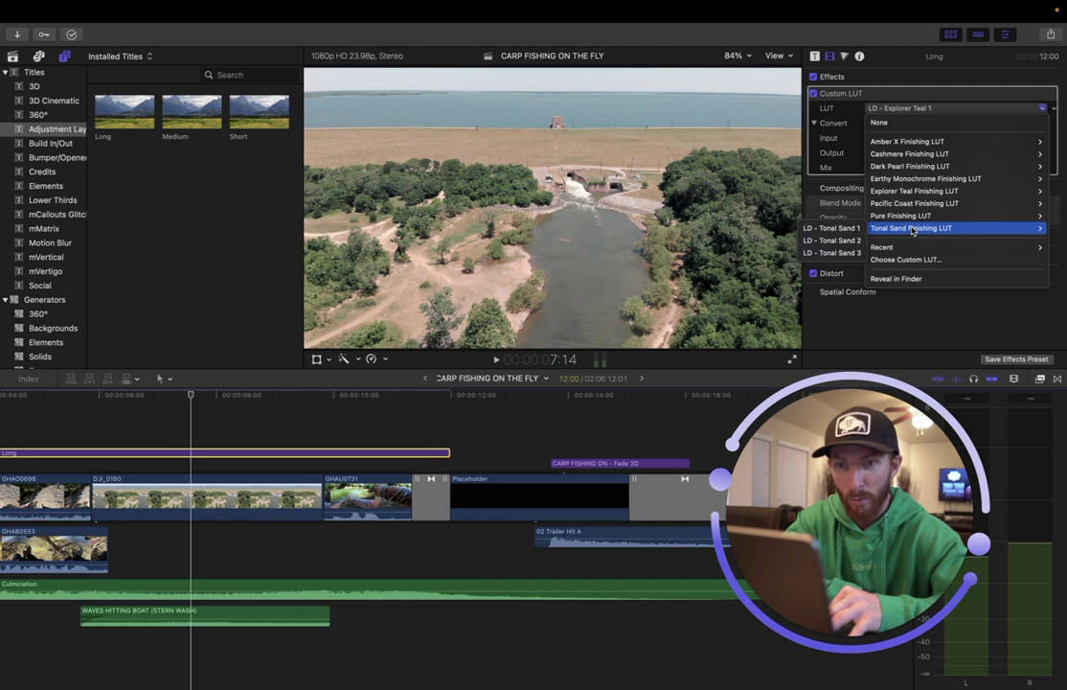
{"action": "left_click", "coordinate": [856, 229]}
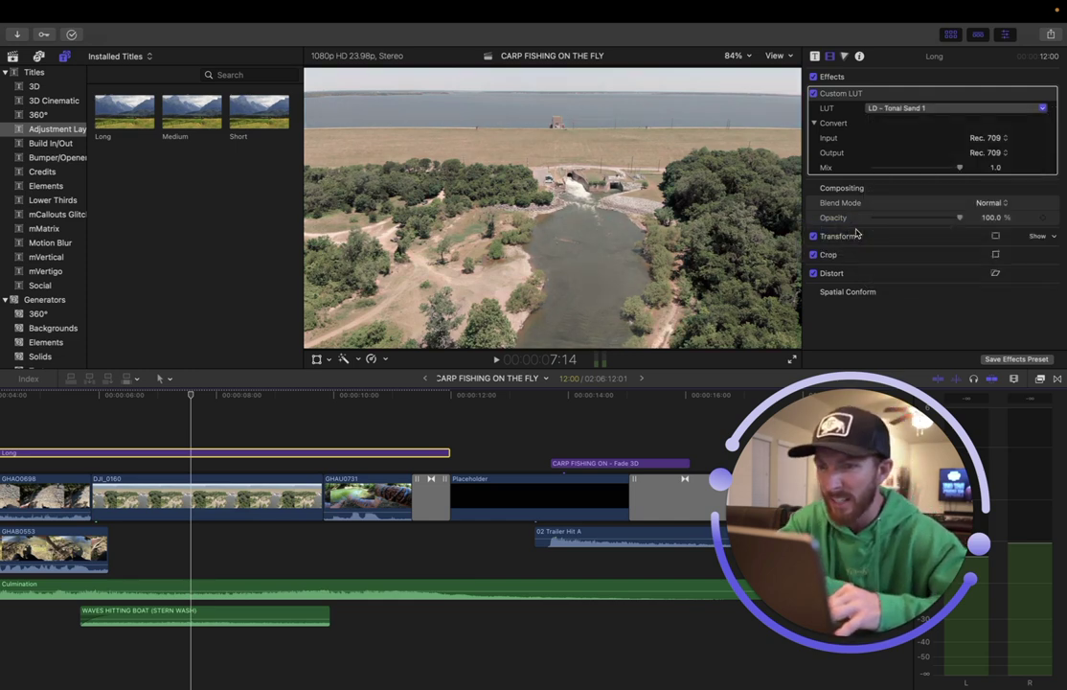
- Compare the LD - Pacific Coast 1, 2 and 3 LUTs on the adjustment layer
{"action": "left_click", "coordinate": [896, 109]}
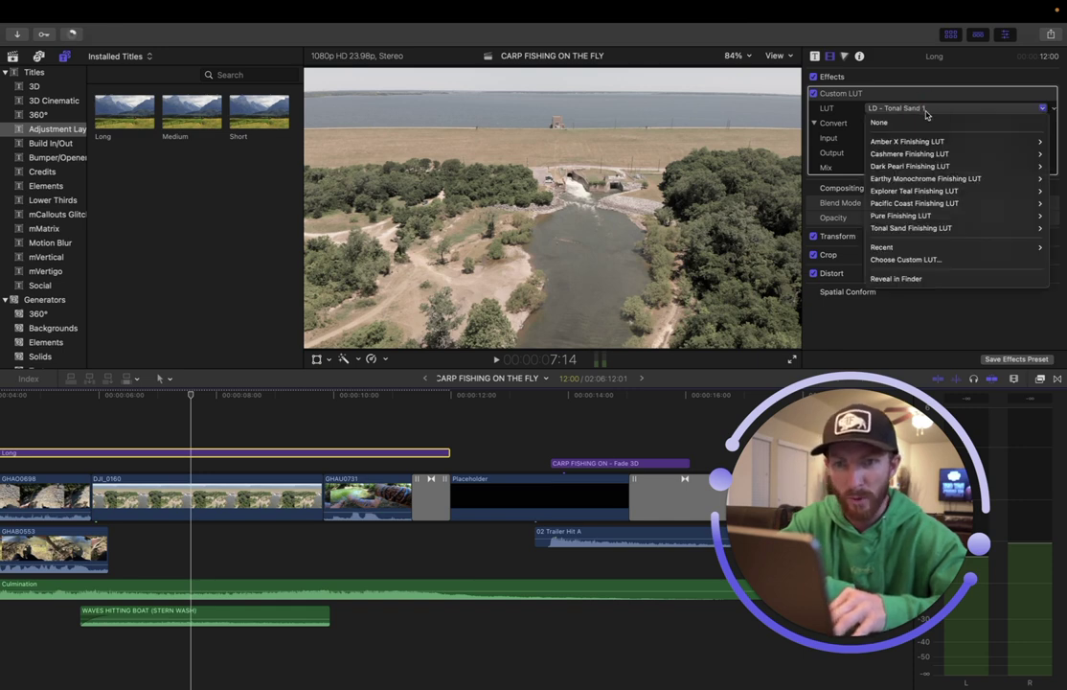
{"action": "mouse_move", "coordinate": [918, 205]}
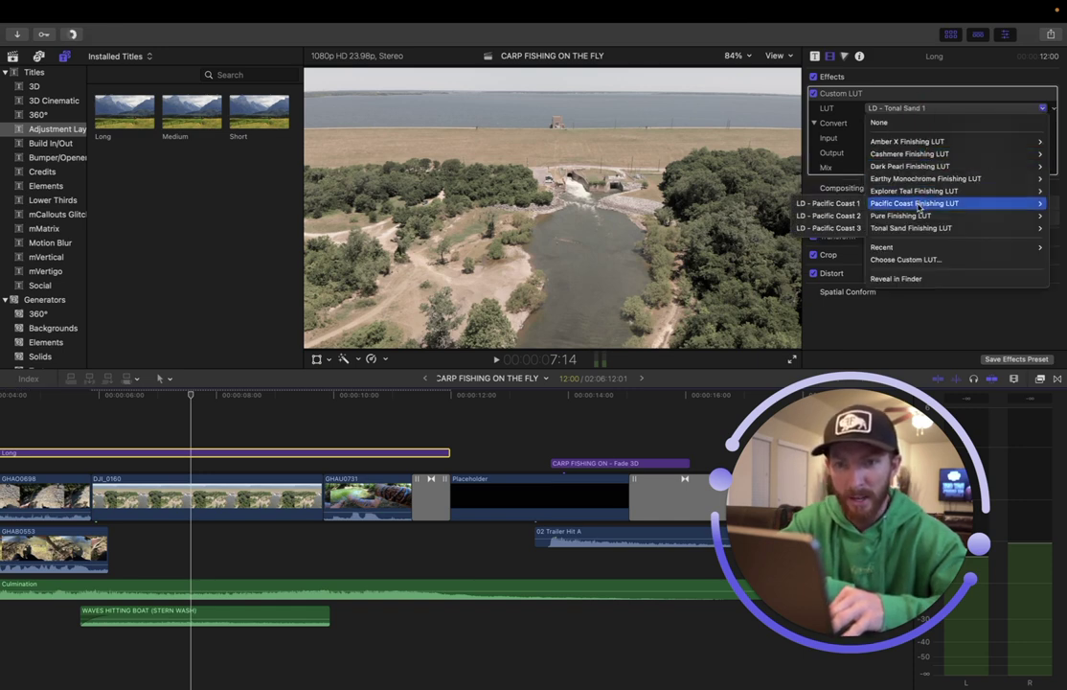
{"action": "left_click", "coordinate": [828, 203]}
{"action": "left_click", "coordinate": [911, 109]}
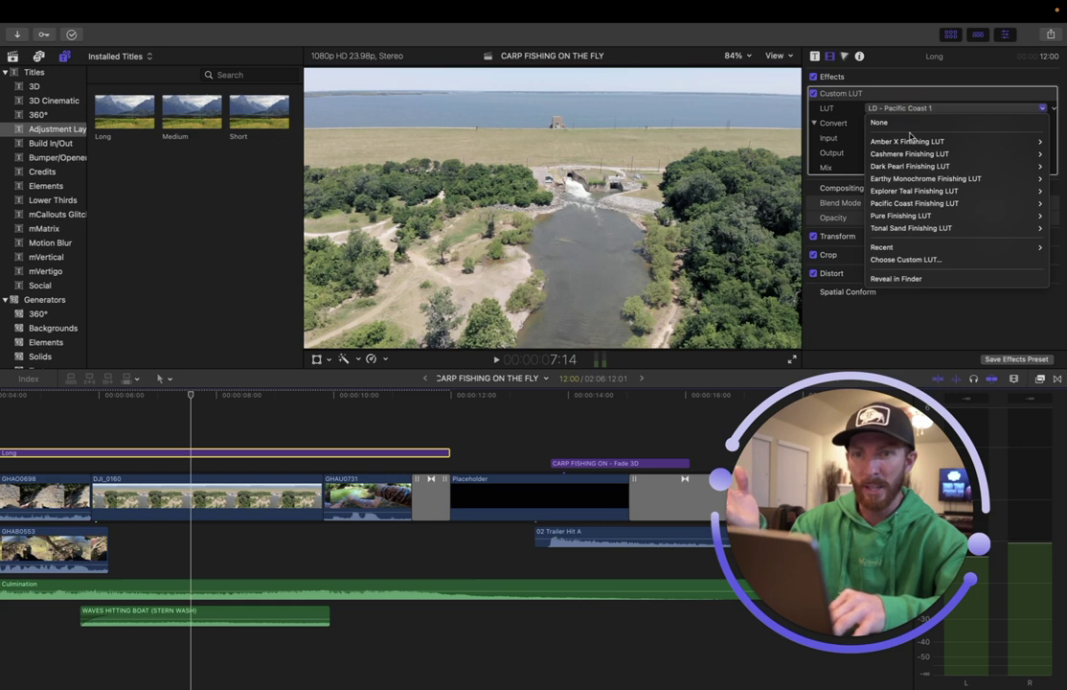
{"action": "mouse_move", "coordinate": [910, 204]}
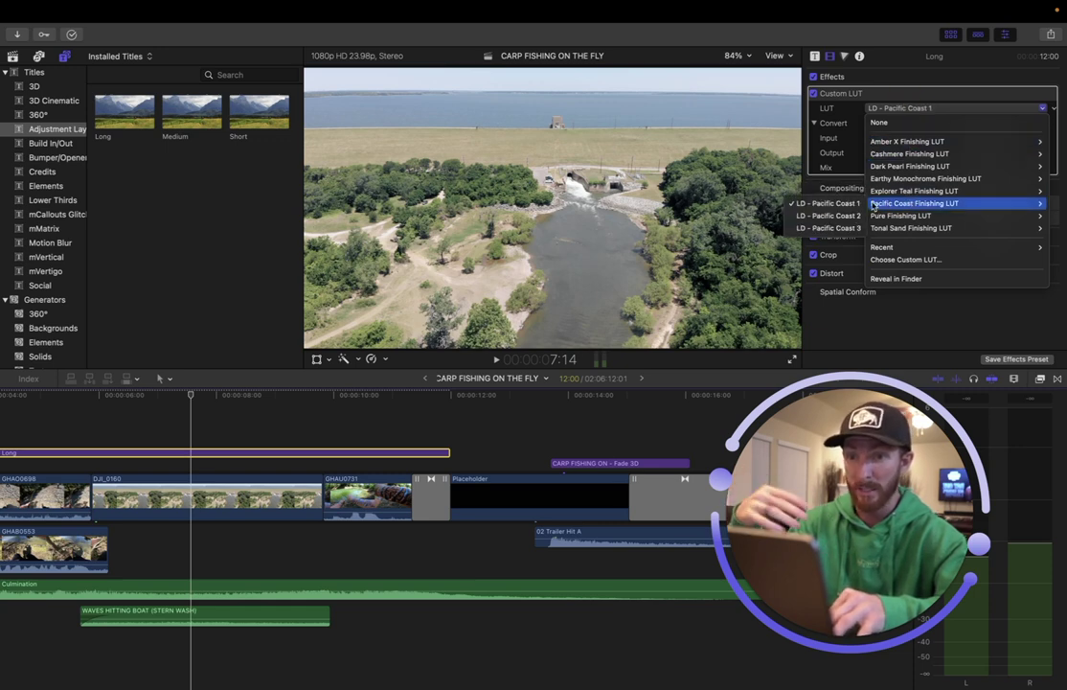
{"action": "left_click", "coordinate": [830, 216]}
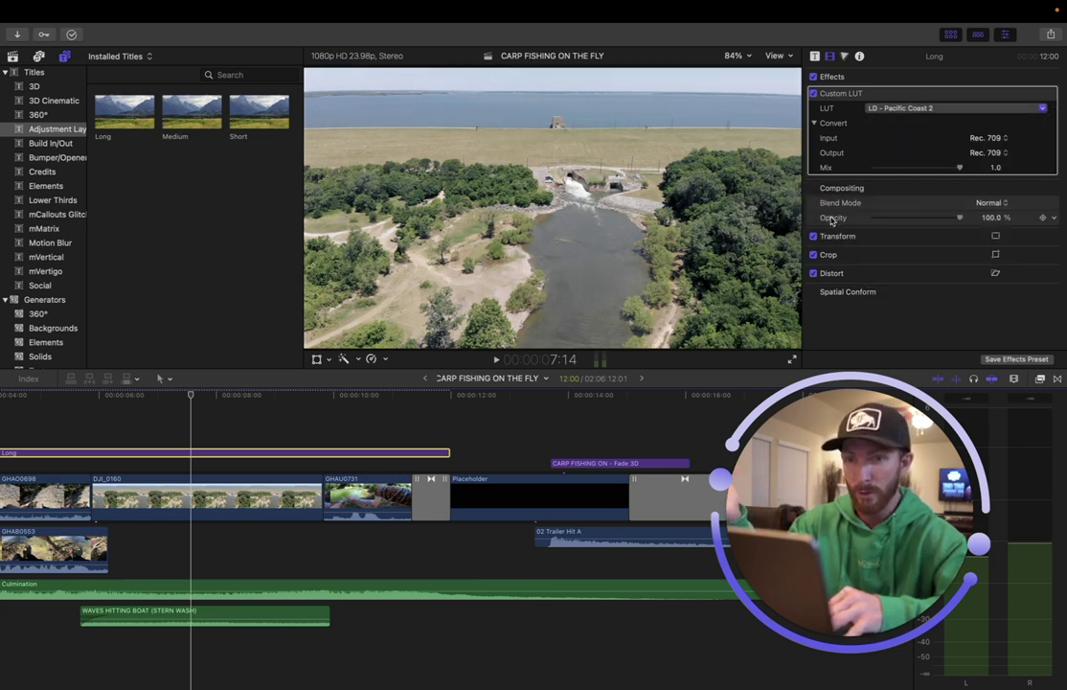
{"action": "left_click", "coordinate": [899, 115]}
{"action": "mouse_move", "coordinate": [901, 205]}
{"action": "left_click", "coordinate": [830, 228]}
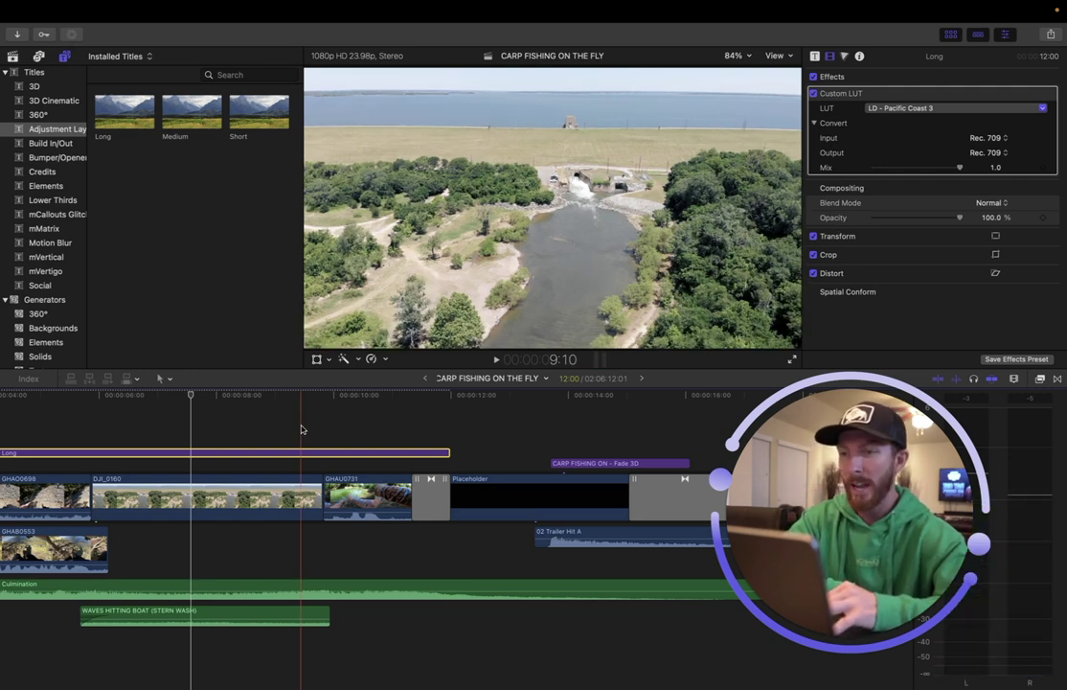
- Mute skimming audio, return to the drone shot, and apply the LD - Dark Pearl 1 LUT
{"action": "key", "text": "shift+s"}
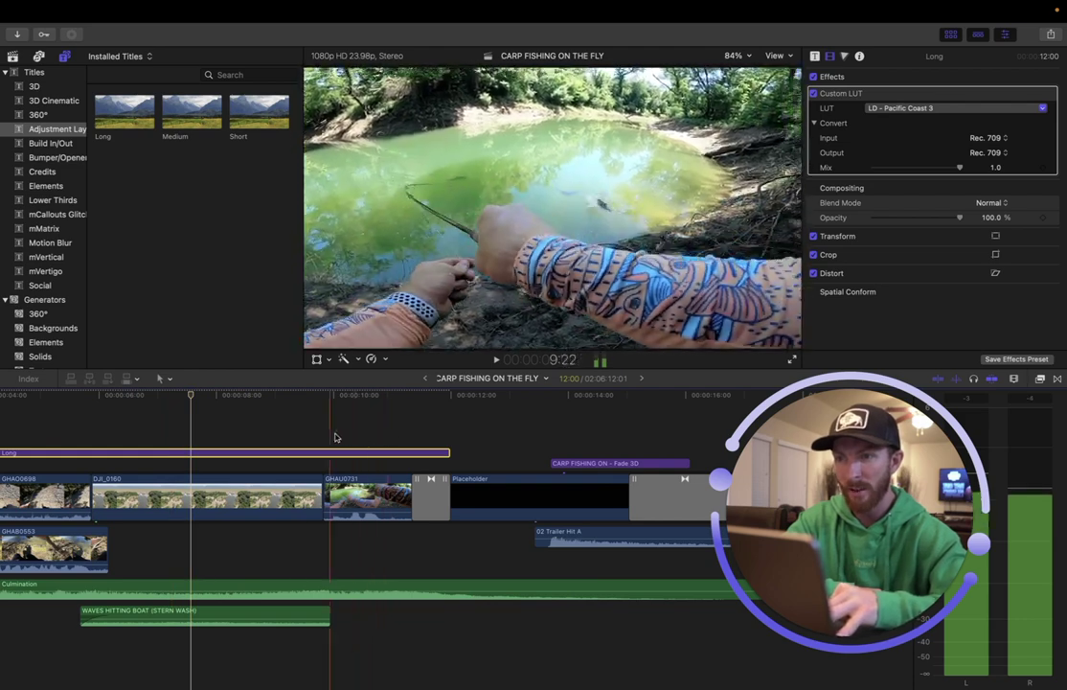
{"action": "left_click", "coordinate": [173, 430]}
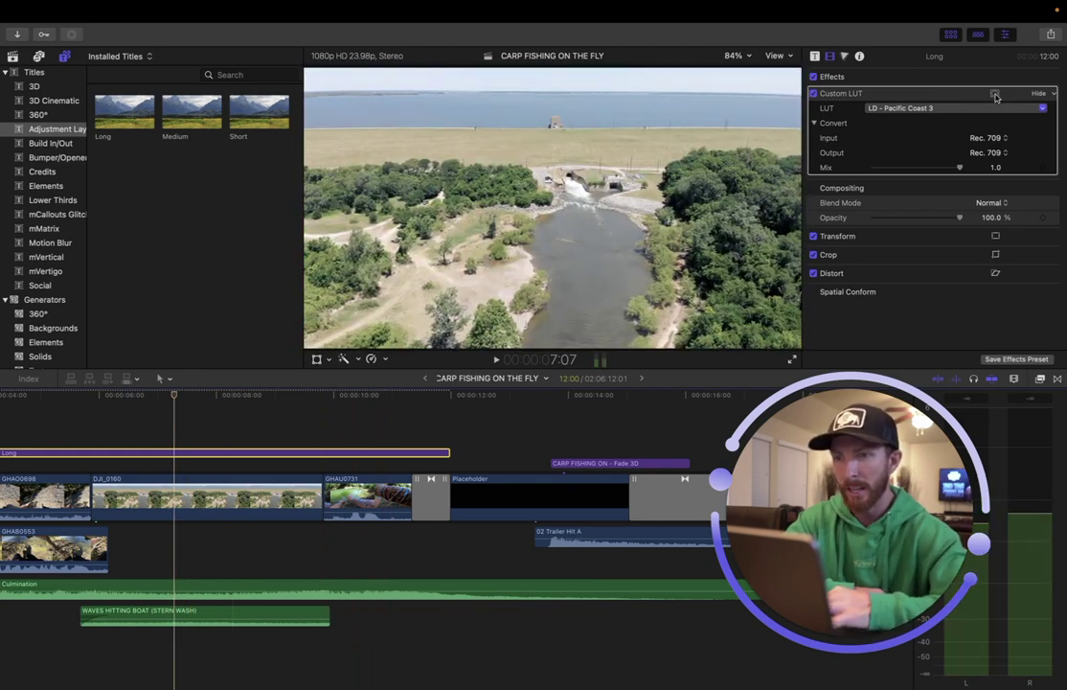
{"action": "left_click", "coordinate": [928, 109]}
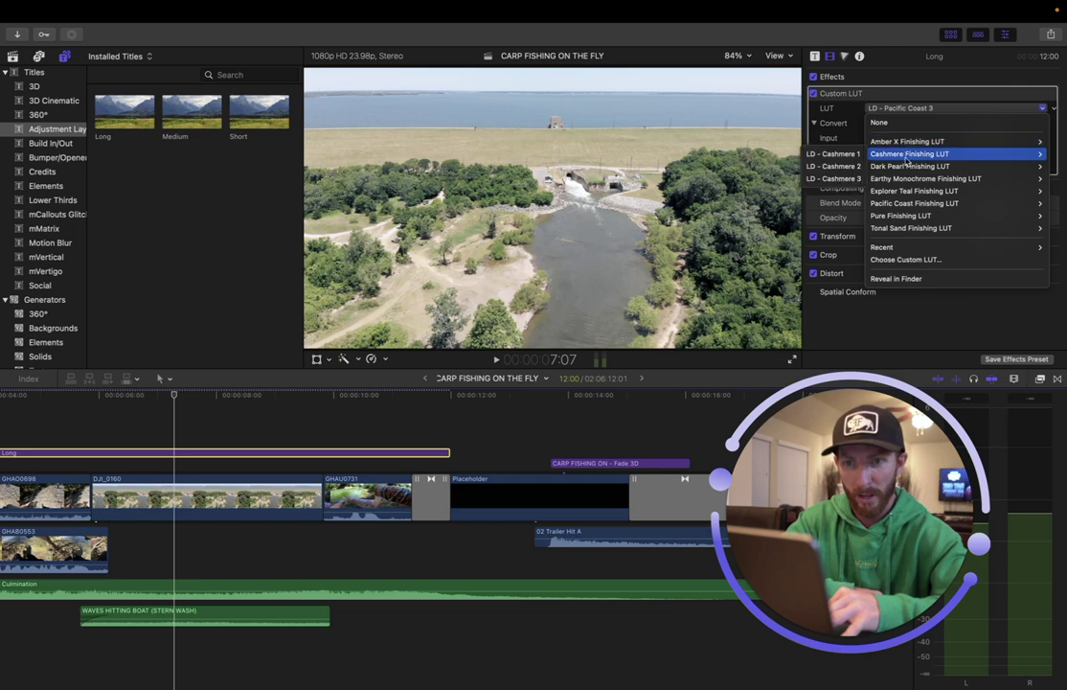
{"action": "mouse_move", "coordinate": [910, 168]}
{"action": "left_click", "coordinate": [832, 167]}
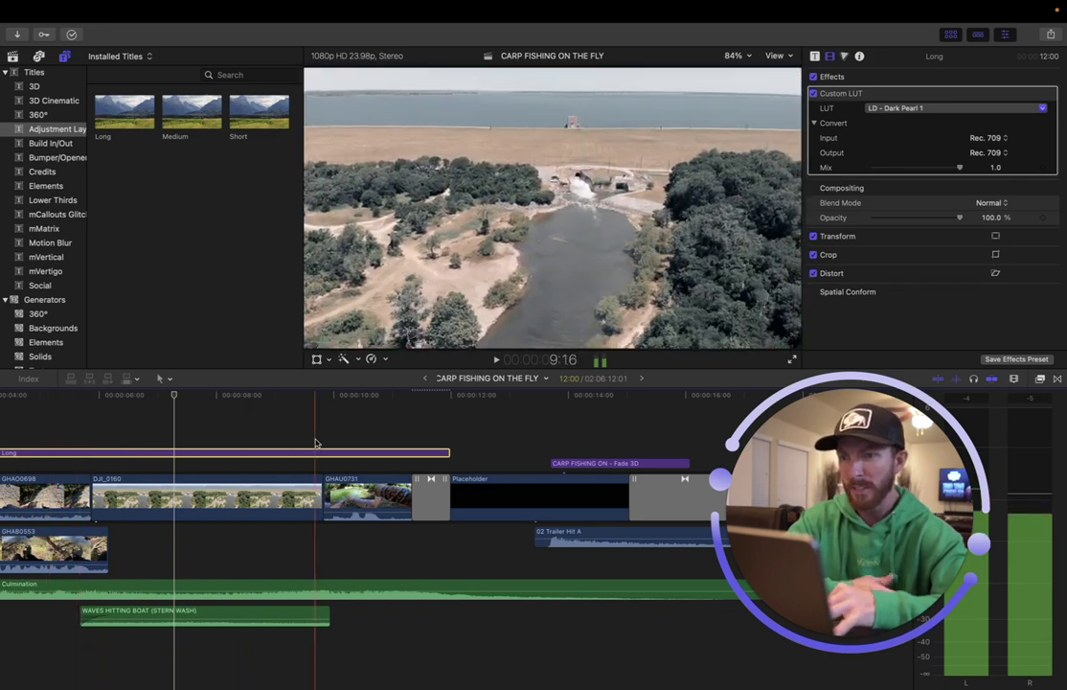
{"action": "scroll", "coordinate": [374, 443], "scroll_direction": "left", "scroll_amount": 5}
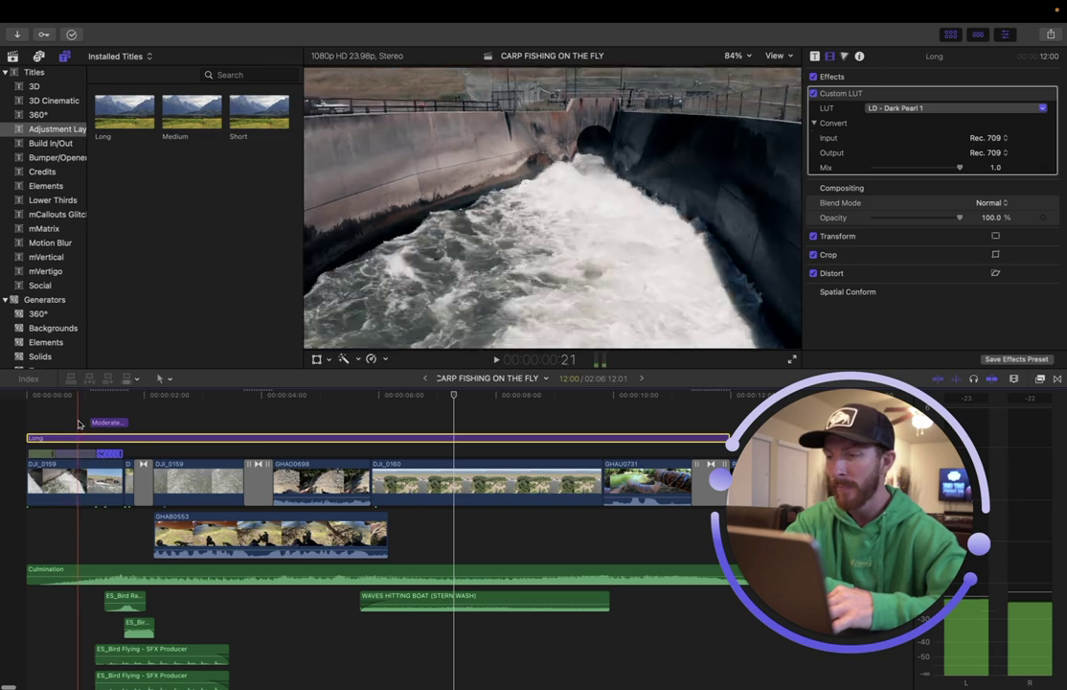
- Drag Moderate Motion Blur 2 from the Titles > Motion Blur collection onto the timeline above DJI_0160
{"action": "left_click", "coordinate": [105, 421]}
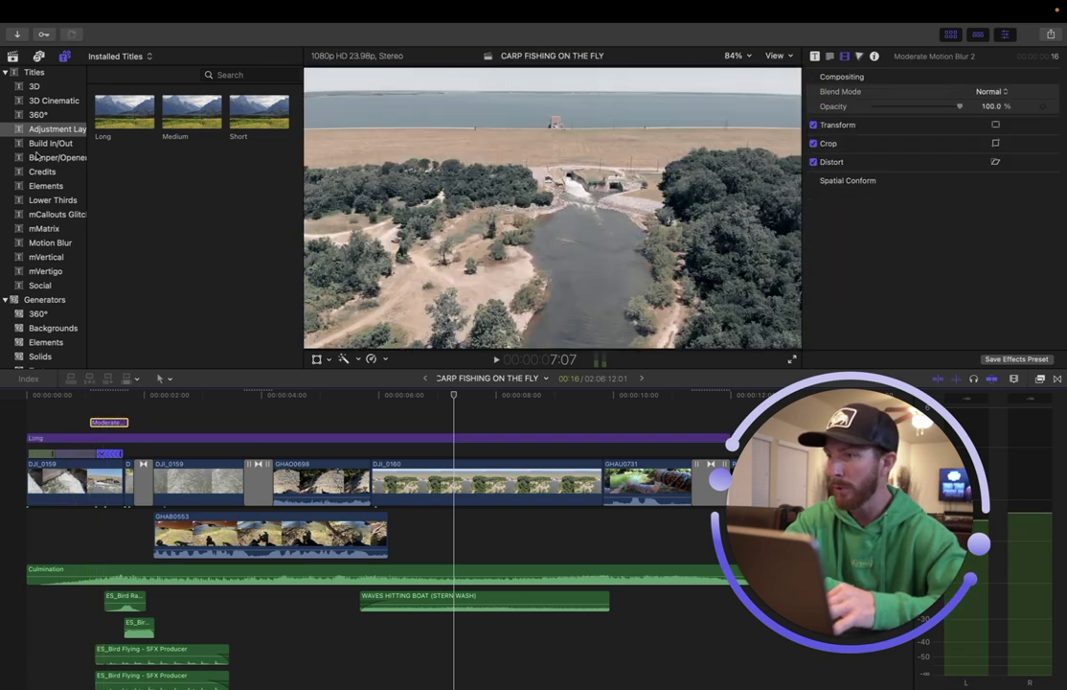
{"action": "scroll", "coordinate": [40, 224], "scroll_direction": "down", "scroll_amount": 1}
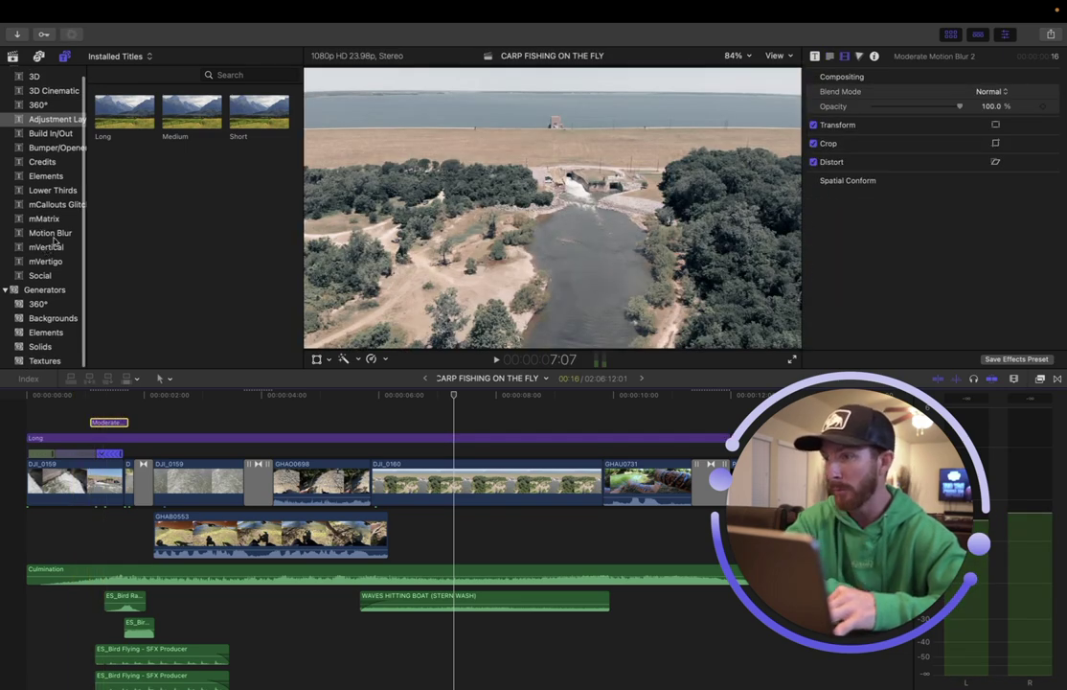
{"action": "left_click", "coordinate": [54, 237]}
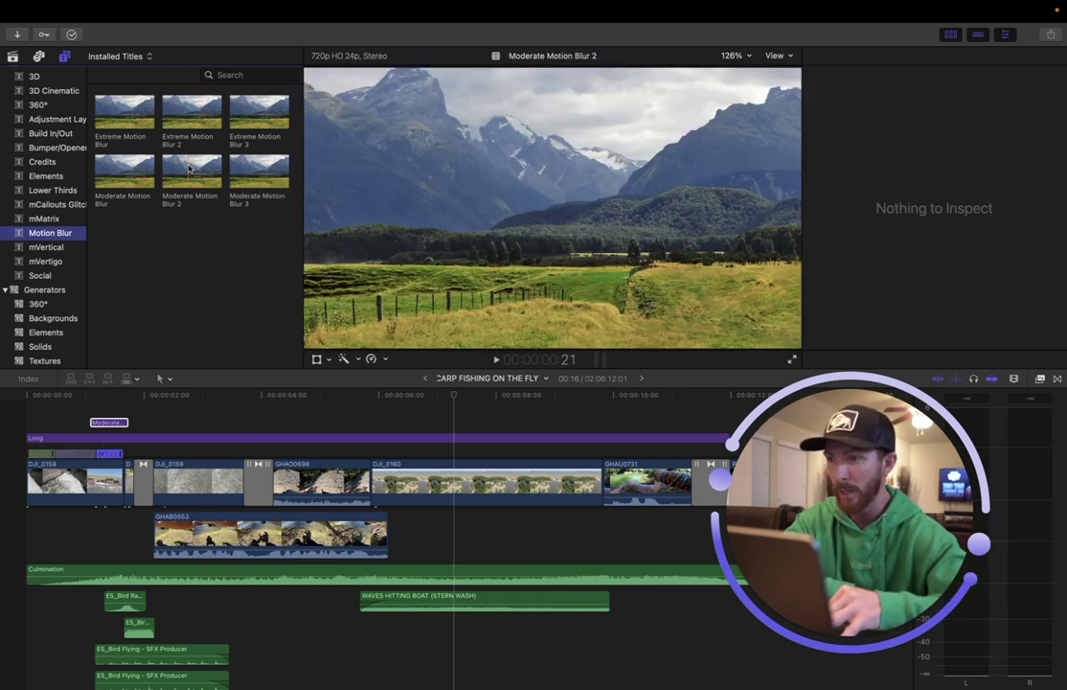
{"action": "left_click_drag", "start_coordinate": [189, 173], "coordinate": [427, 421]}
{"action": "scroll", "coordinate": [429, 419], "scroll_direction": "right", "scroll_amount": 3}
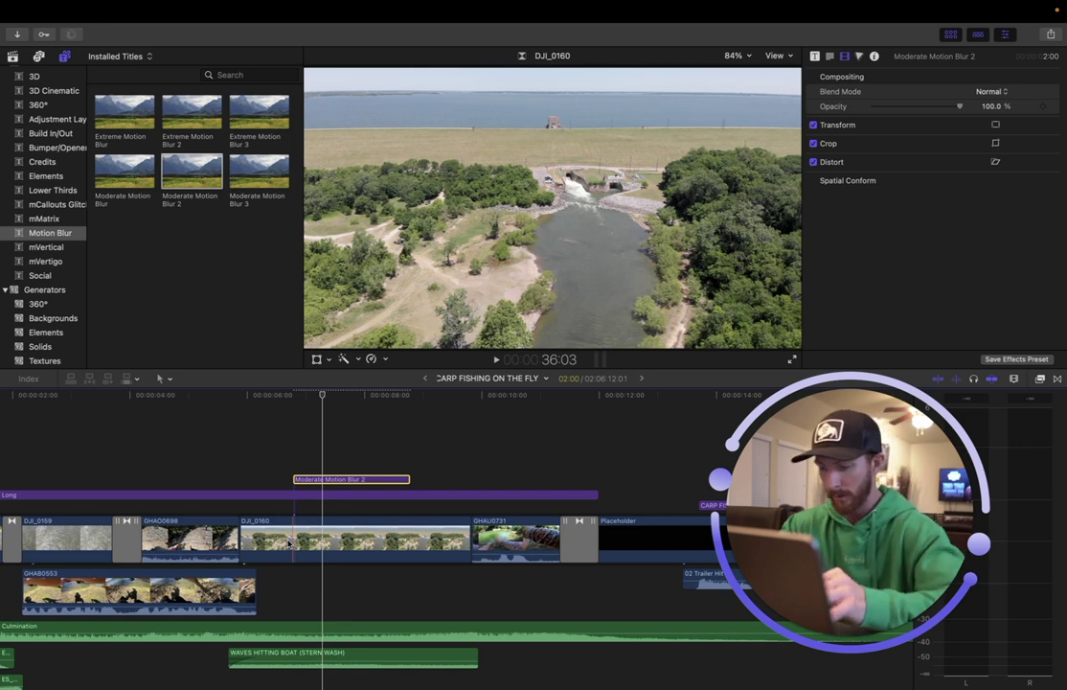
- Trim the end of DJI_0160 in two drags, cut Moderate Motion Blur 2 to about 13 frames, and preview
{"action": "left_click", "coordinate": [290, 542]}
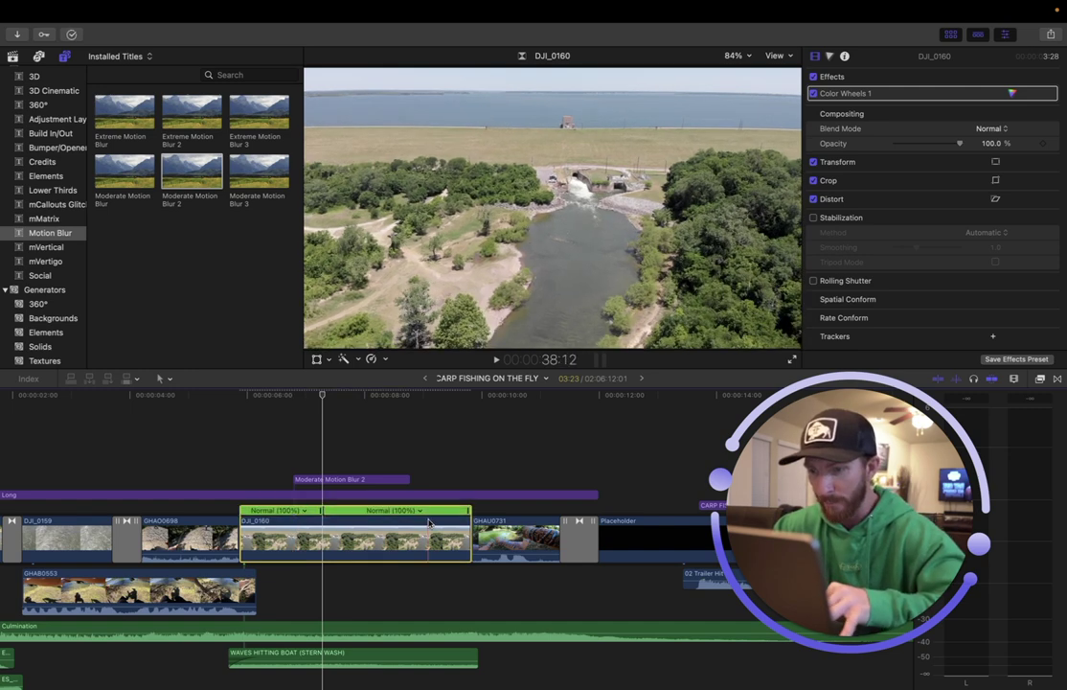
{"action": "left_click_drag", "start_coordinate": [469, 511], "coordinate": [388, 513]}
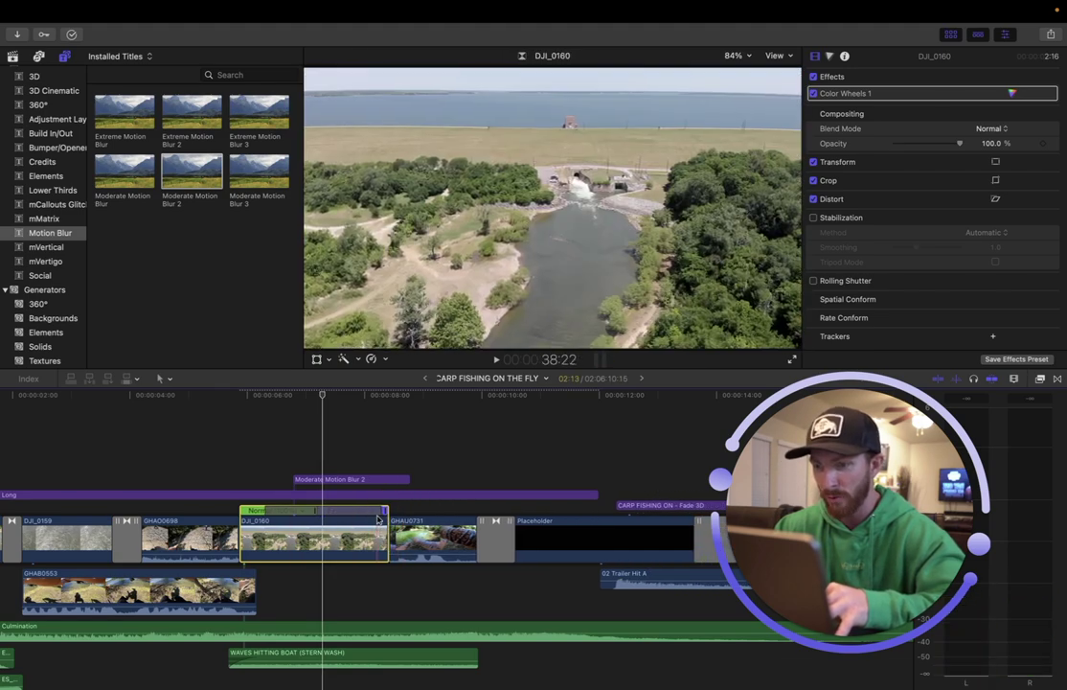
{"action": "left_click_drag", "start_coordinate": [386, 512], "coordinate": [341, 512]}
{"action": "mouse_move", "coordinate": [408, 477]}
{"action": "left_mouse_down"}
{"action": "mouse_move", "coordinate": [307, 479]}
{"action": "mouse_move", "coordinate": [405, 479]}
{"action": "left_mouse_up"}
{"action": "left_click", "coordinate": [297, 481]}
{"action": "key", "text": "space"}
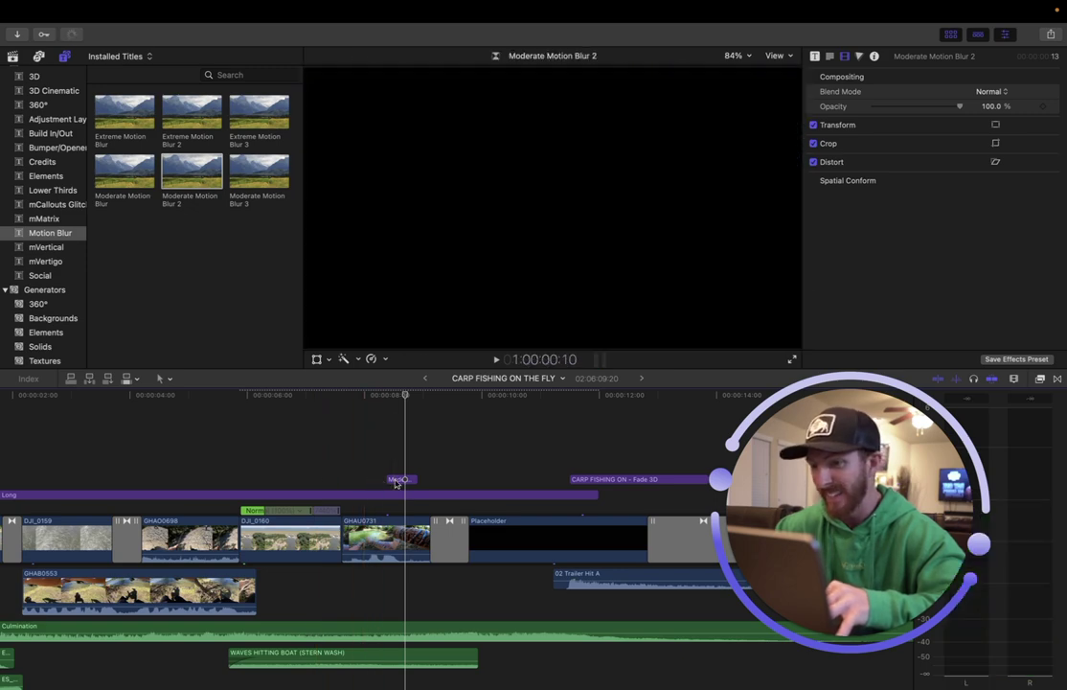
- Slide the Moderate Motion Blur 2 layer left over DJI_0160's end, then play and scroll to review it
{"action": "left_click_drag", "start_coordinate": [395, 479], "coordinate": [319, 479]}
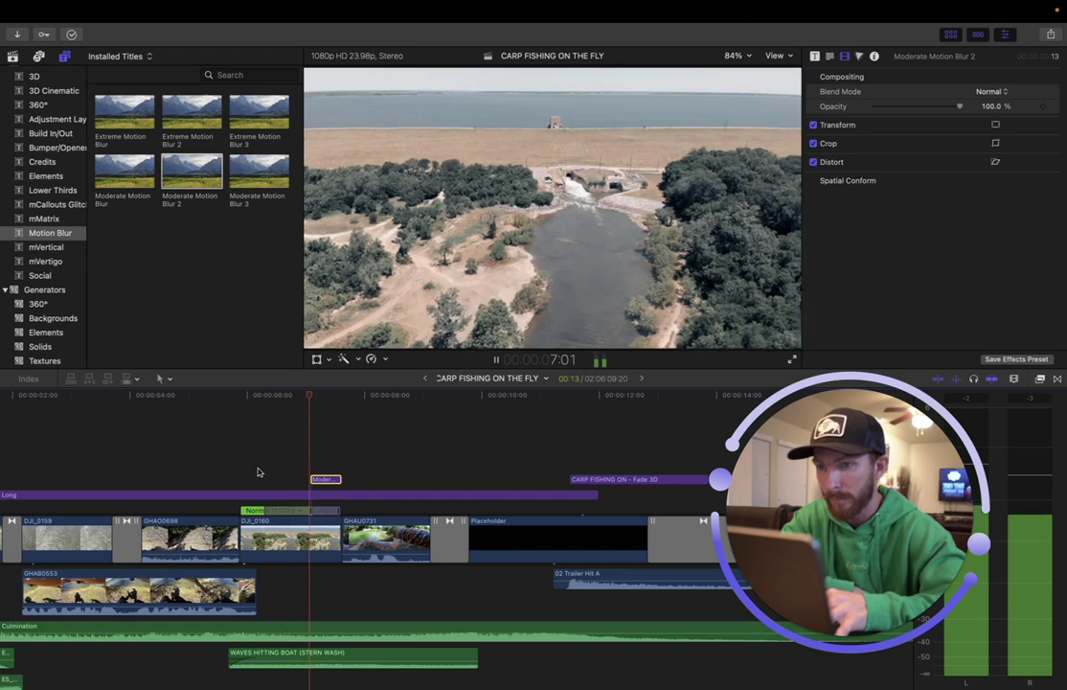
{"action": "key", "text": "space"}
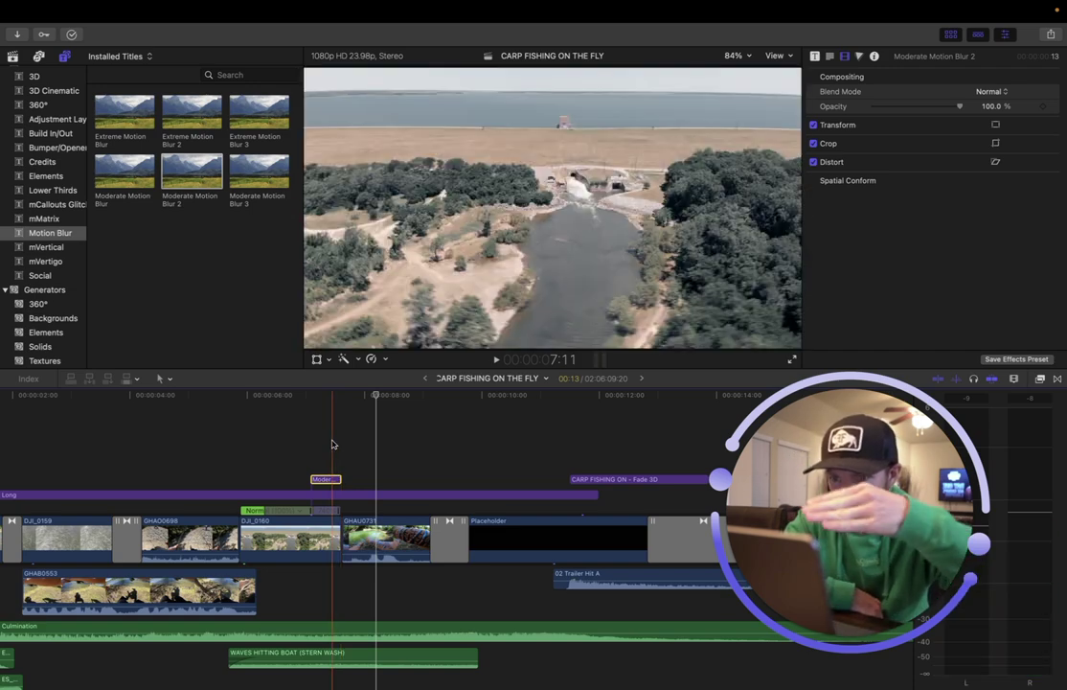
{"action": "scroll", "coordinate": [332, 444], "scroll_direction": "left", "scroll_amount": 3}
{"action": "scroll", "coordinate": [333, 444], "scroll_direction": "down", "scroll_amount": 1}
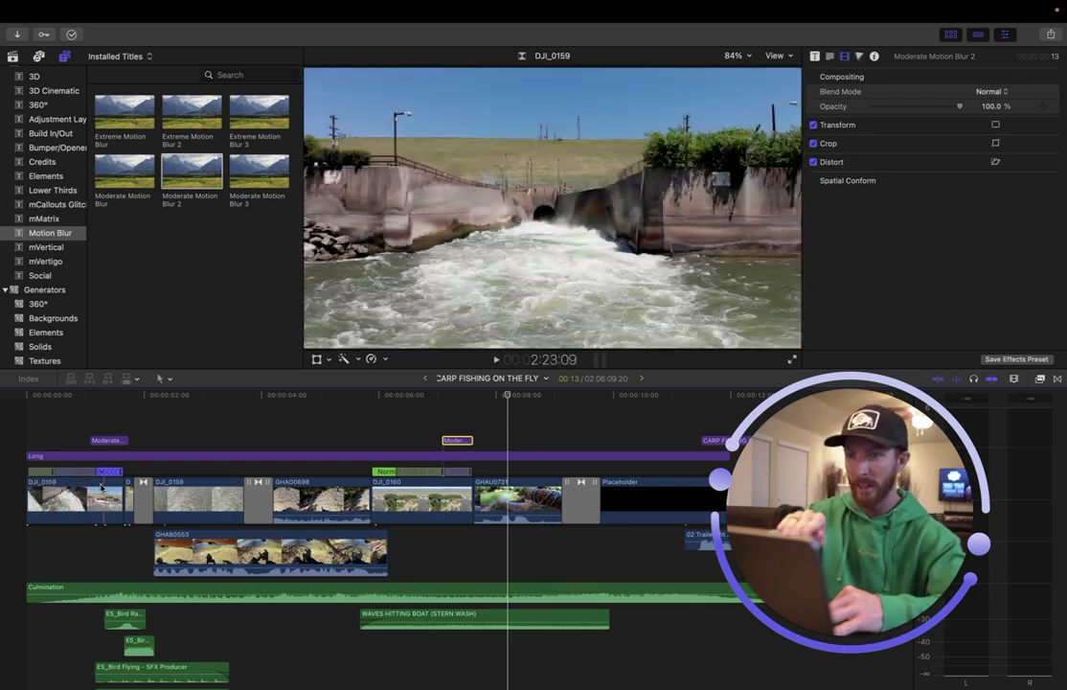
{"action": "scroll", "coordinate": [110, 487], "scroll_direction": "right", "scroll_amount": 5}
{"action": "scroll", "coordinate": [110, 488], "scroll_direction": "down", "scroll_amount": 2}
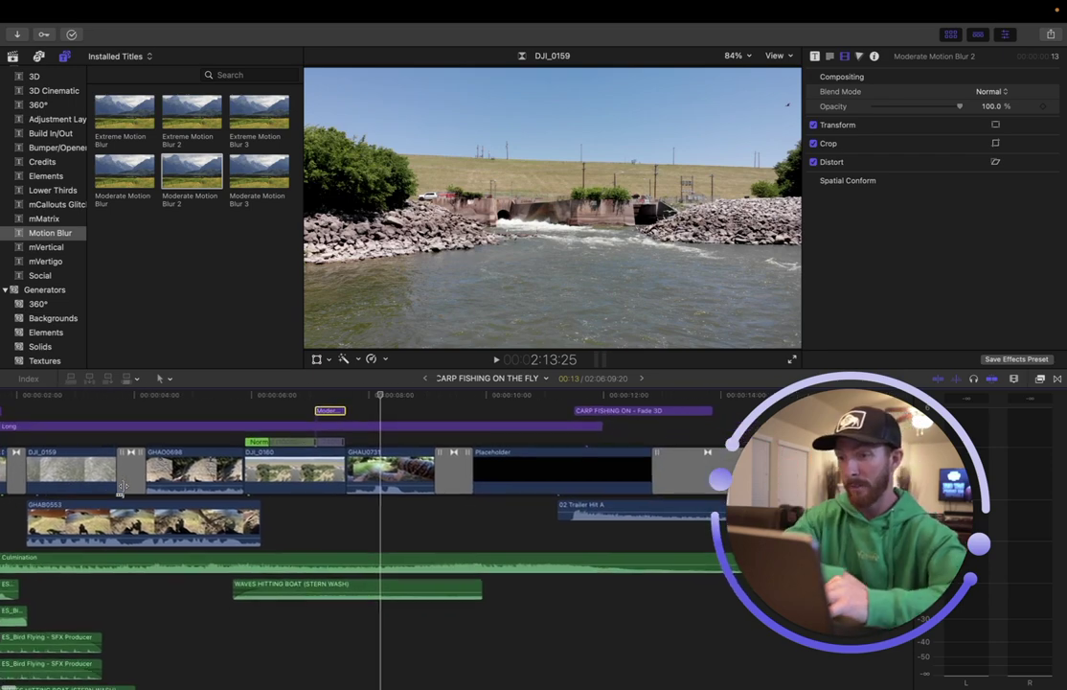
{"action": "scroll", "coordinate": [120, 488], "scroll_direction": "up", "scroll_amount": 2}
{"action": "scroll", "coordinate": [119, 487], "scroll_direction": "right", "scroll_amount": 1}
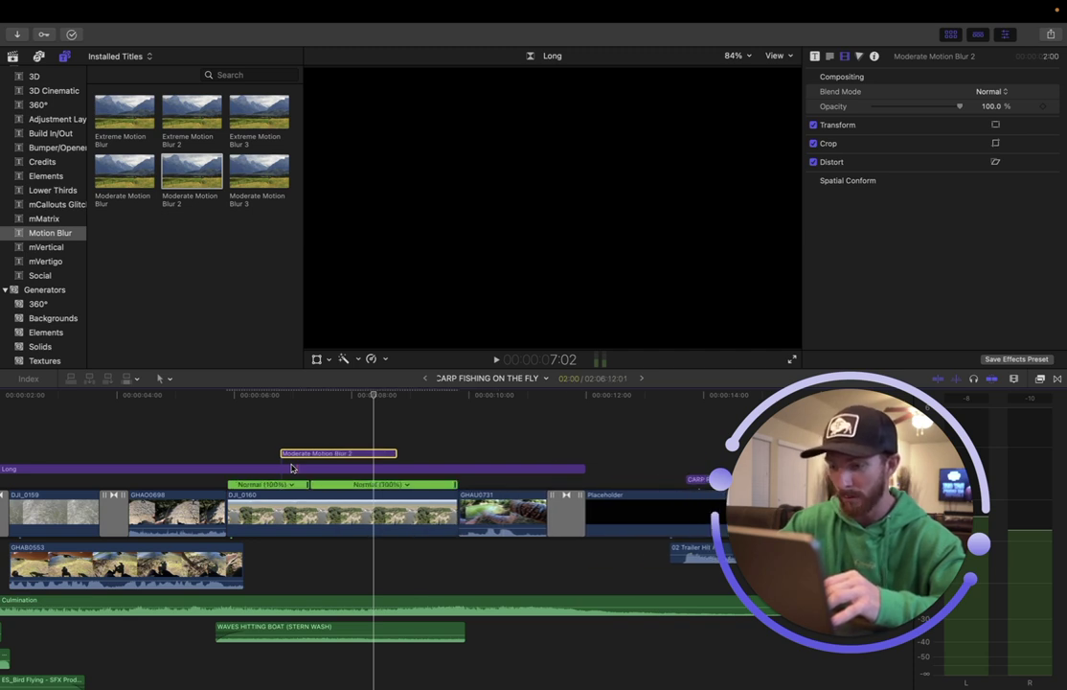
- Undo the speed and blur edits so DJI_0160 plays at Normal (100%) without Moderate Motion Blur 2
{"action": "key", "text": "super+z"}
{"action": "key", "text": "super+z"}
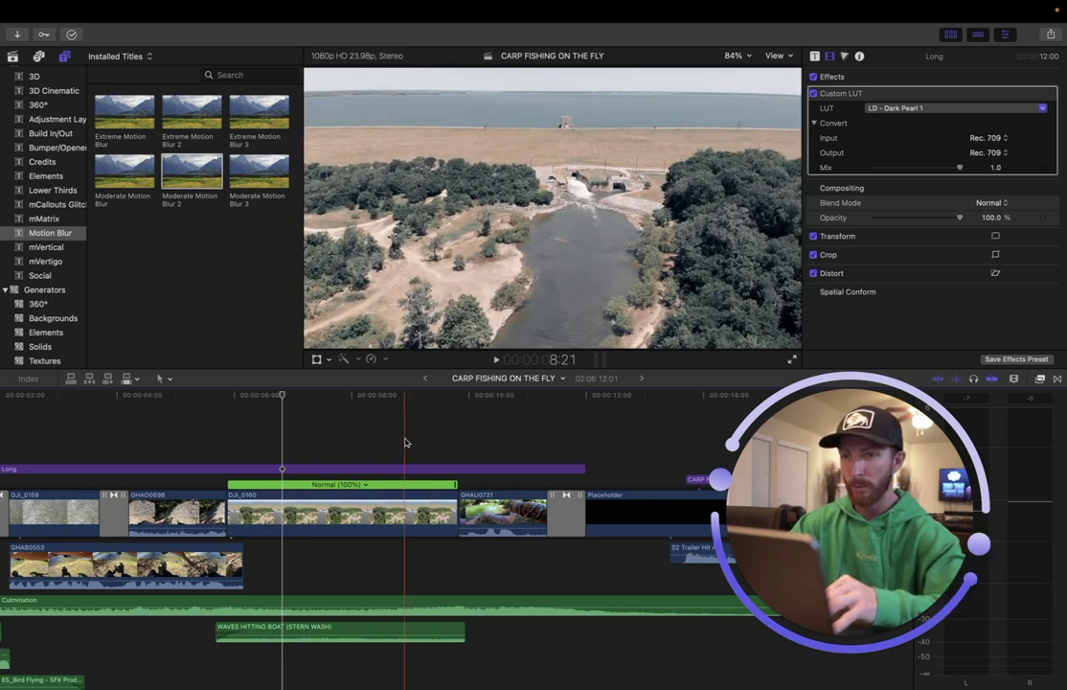
{"action": "key", "text": "super+minus"}
{"action": "key", "text": "super+minus"}
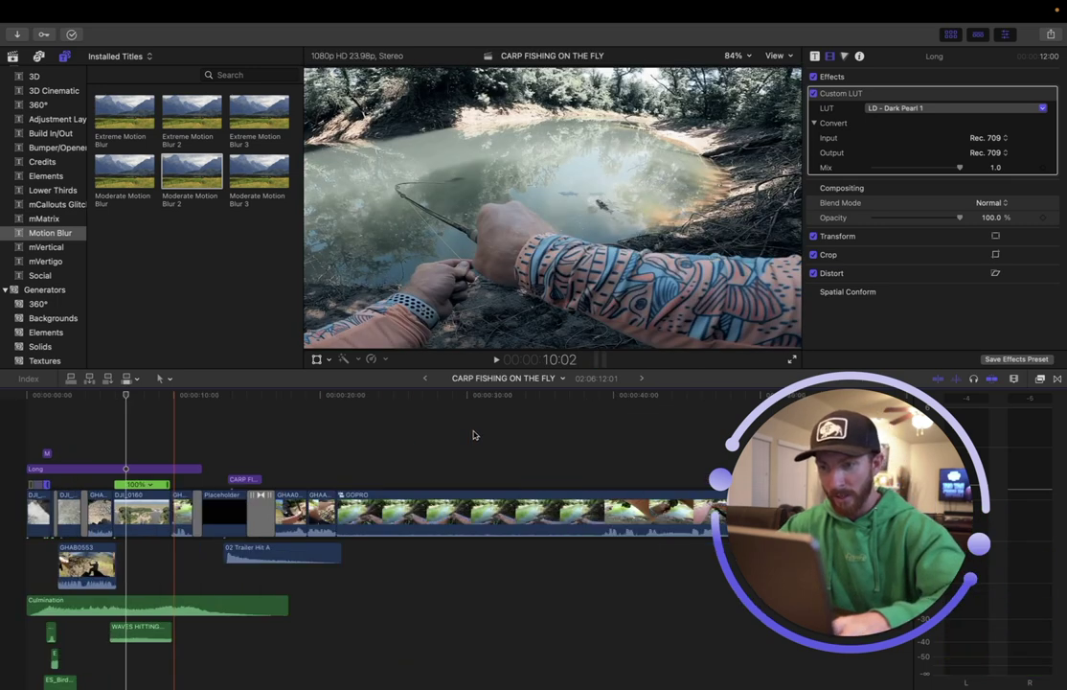
{"action": "scroll", "coordinate": [473, 435], "scroll_direction": "down", "scroll_amount": 4}
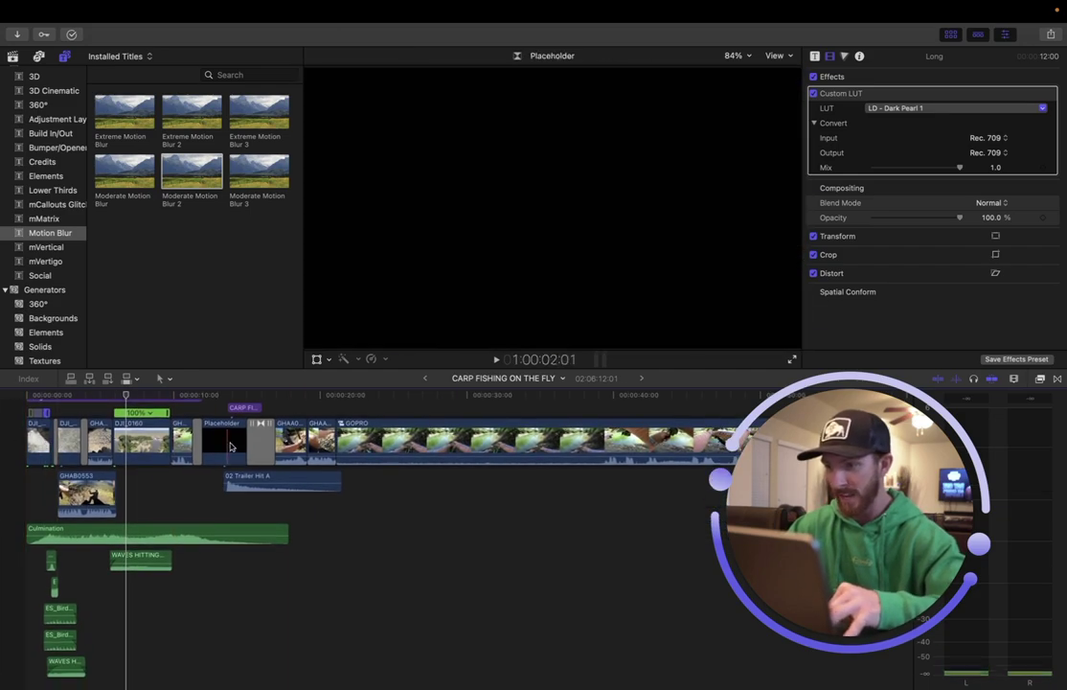
{"action": "scroll", "coordinate": [125, 444], "scroll_direction": "up", "scroll_amount": 1}
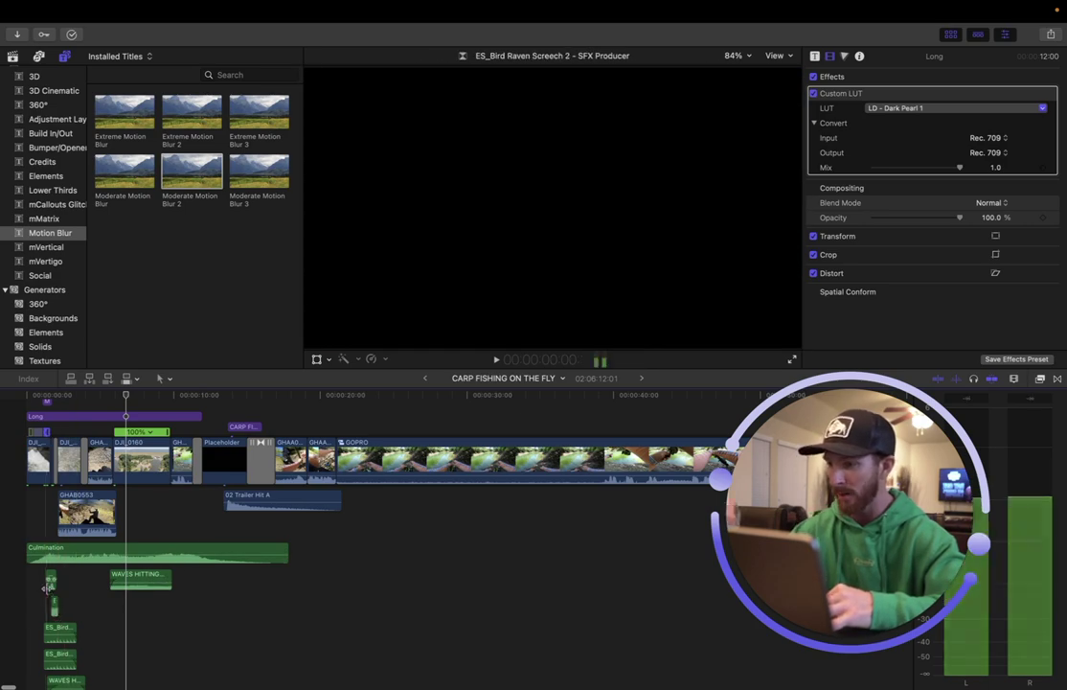
{"action": "scroll", "coordinate": [48, 575], "scroll_direction": "up", "scroll_amount": 3}
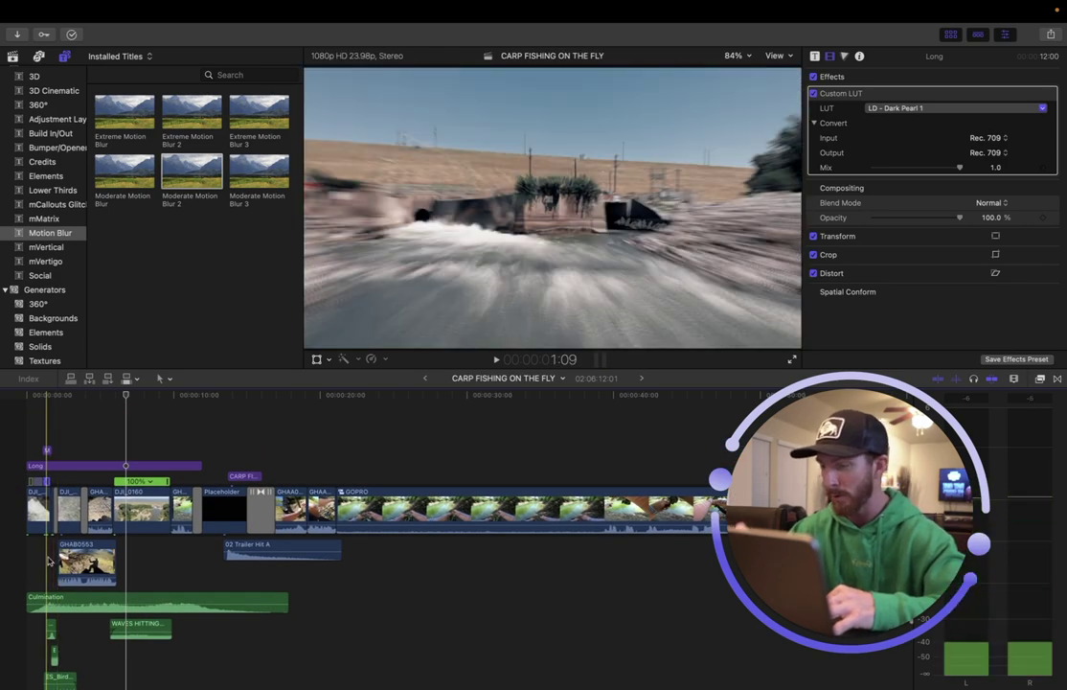